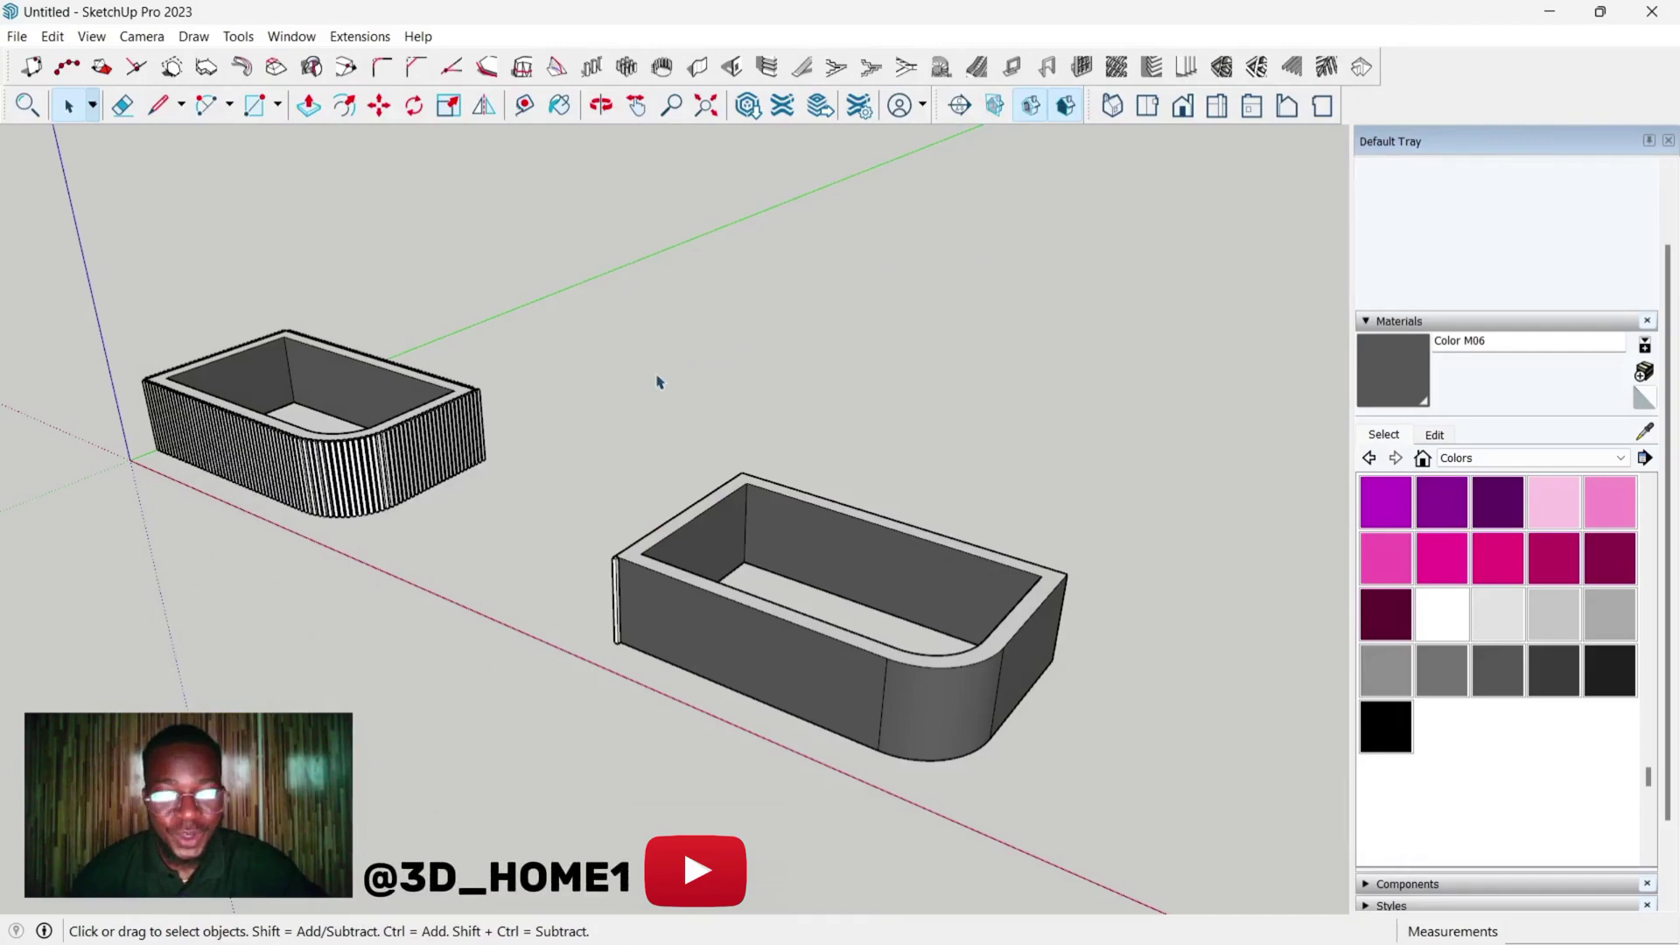
scroll(855, 470, "down", 2)
scroll(238, 407, "up", 2)
scroll(288, 417, "up", 1)
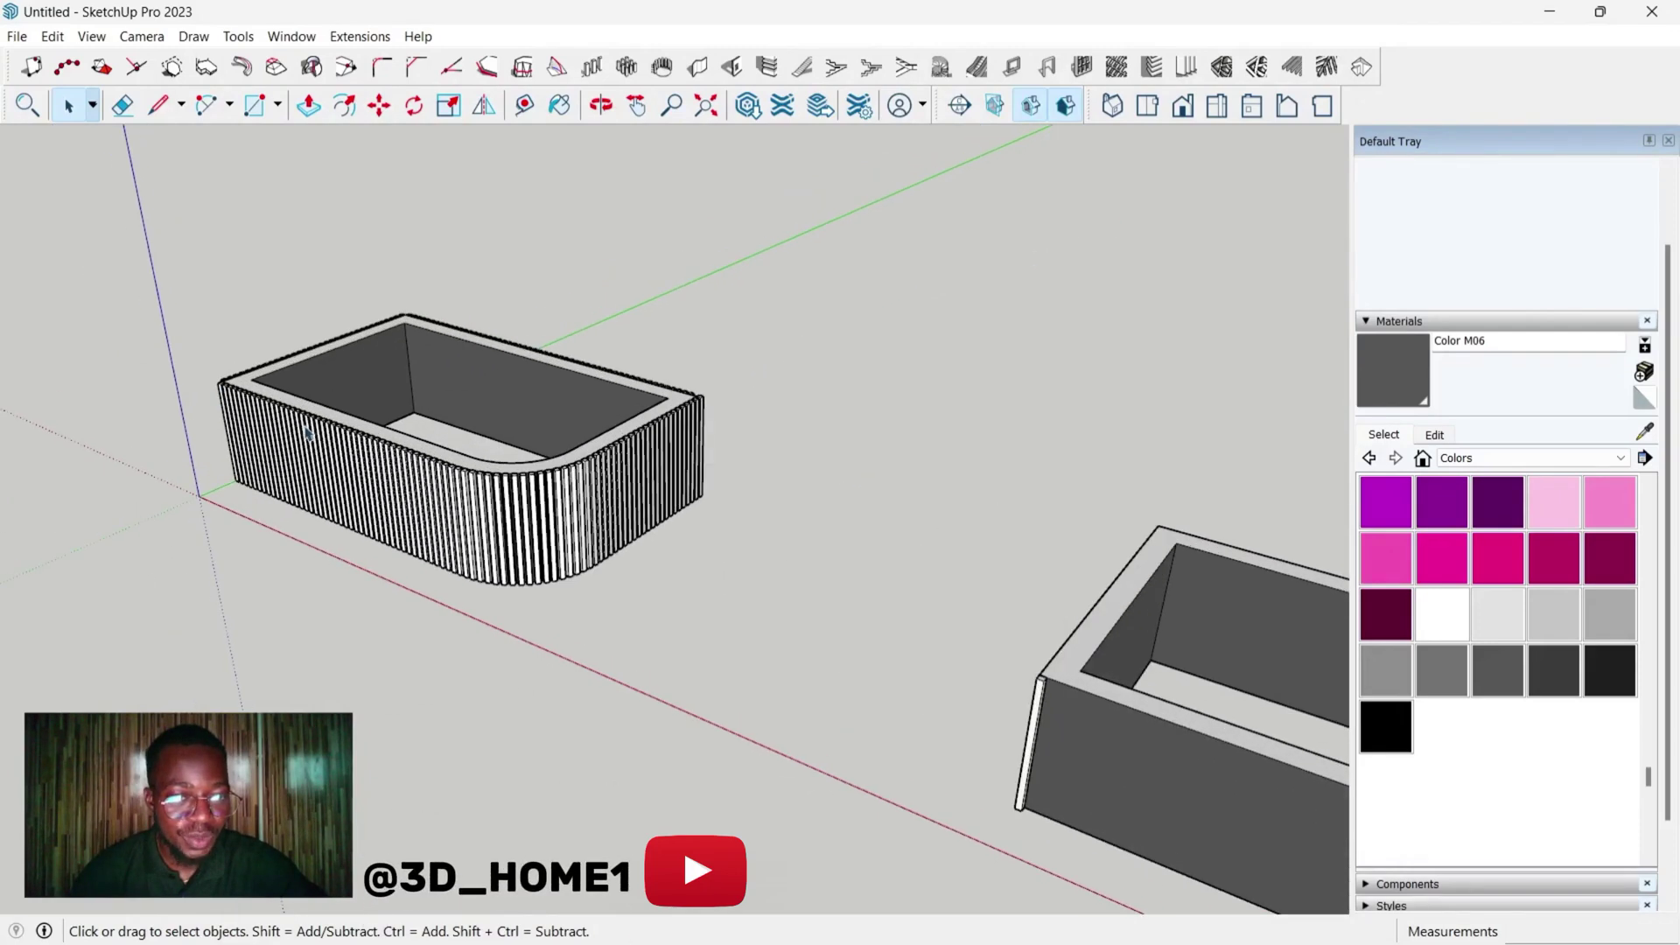
scroll(304, 435, "up", 2)
scroll(316, 445, "up", 2)
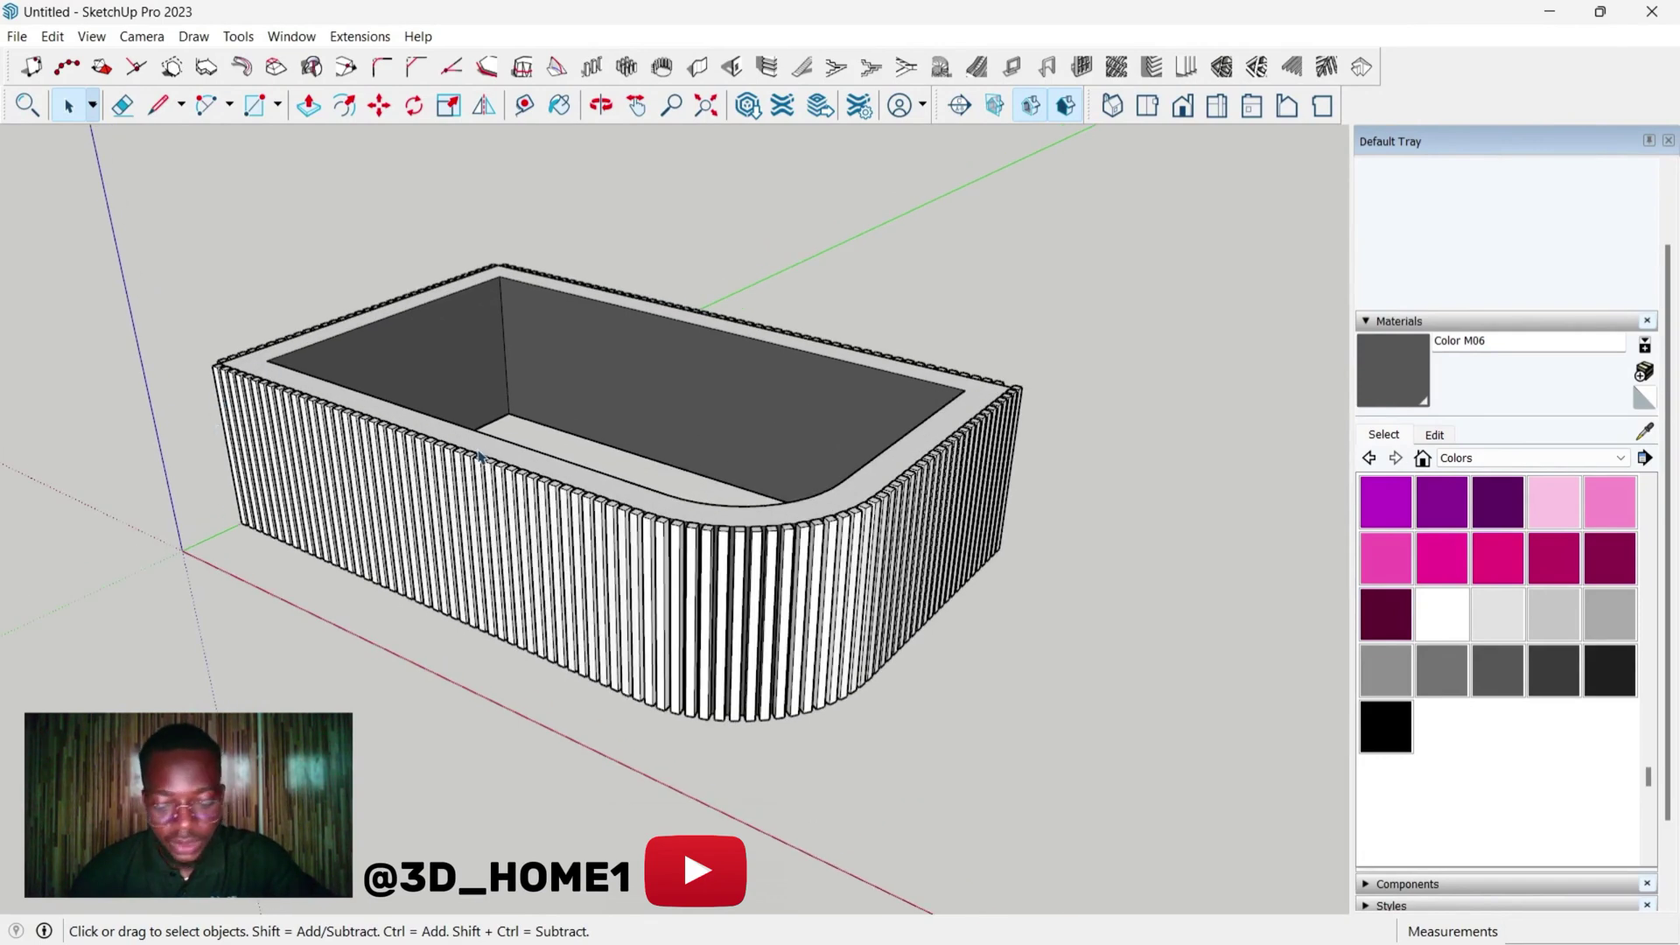
scroll(528, 494, "down", 1)
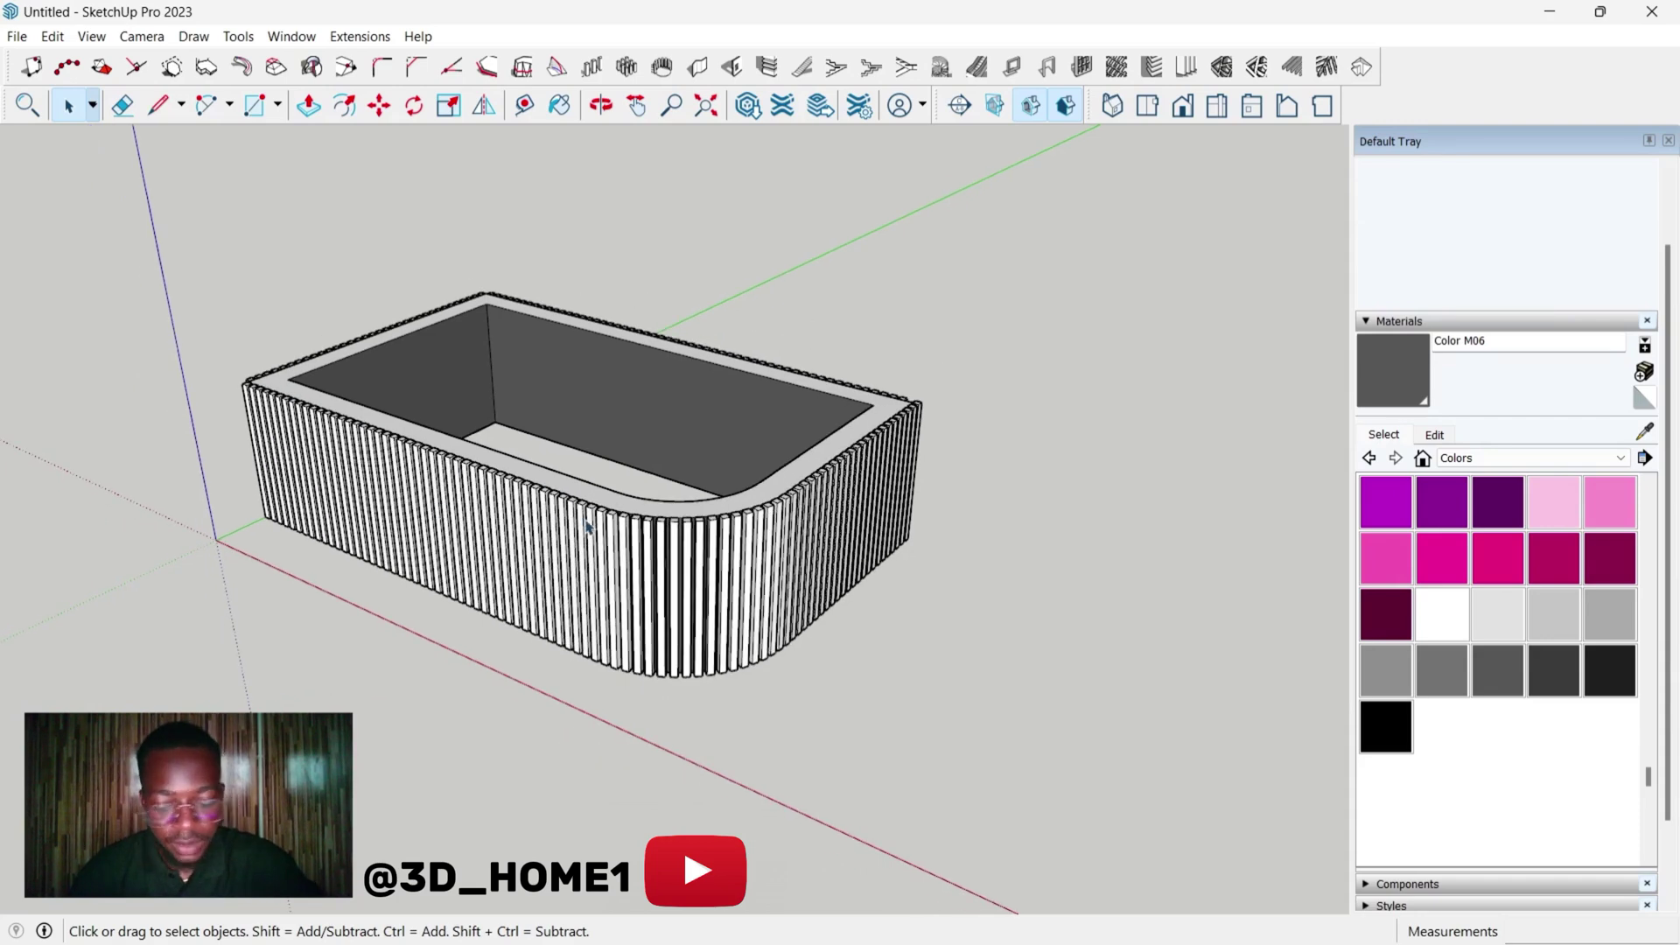
- Orbit around both boxes to a low side-on view of the plain box's end
key("o")
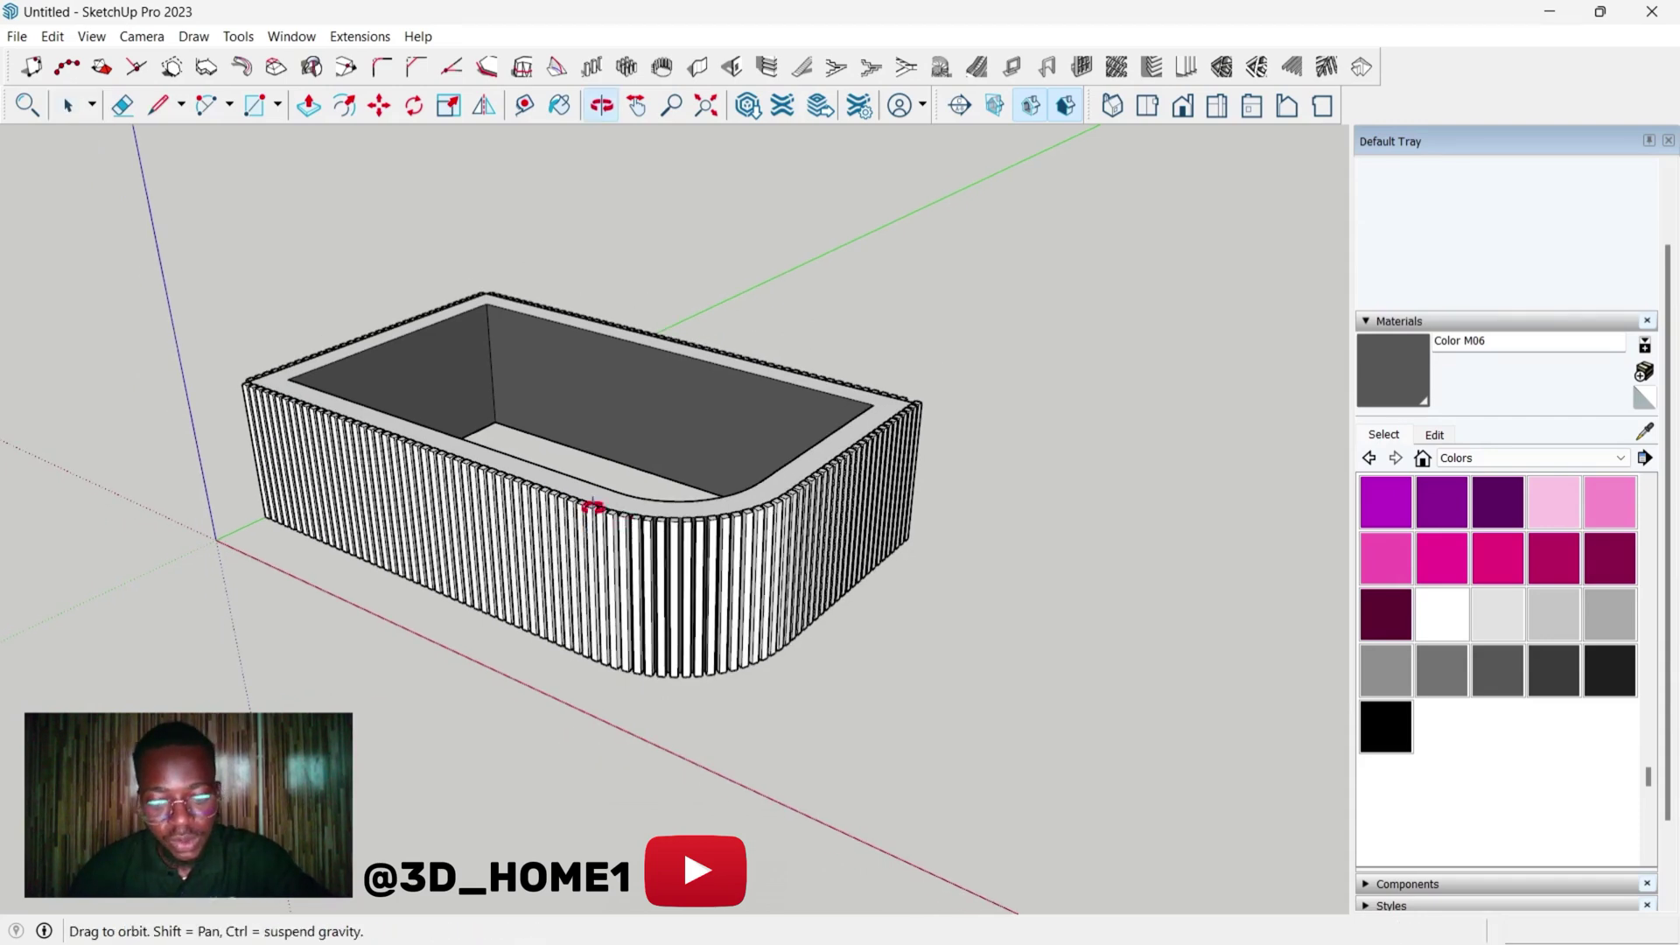
scroll(416, 427, "up", 1)
scroll(264, 438, "up", 3)
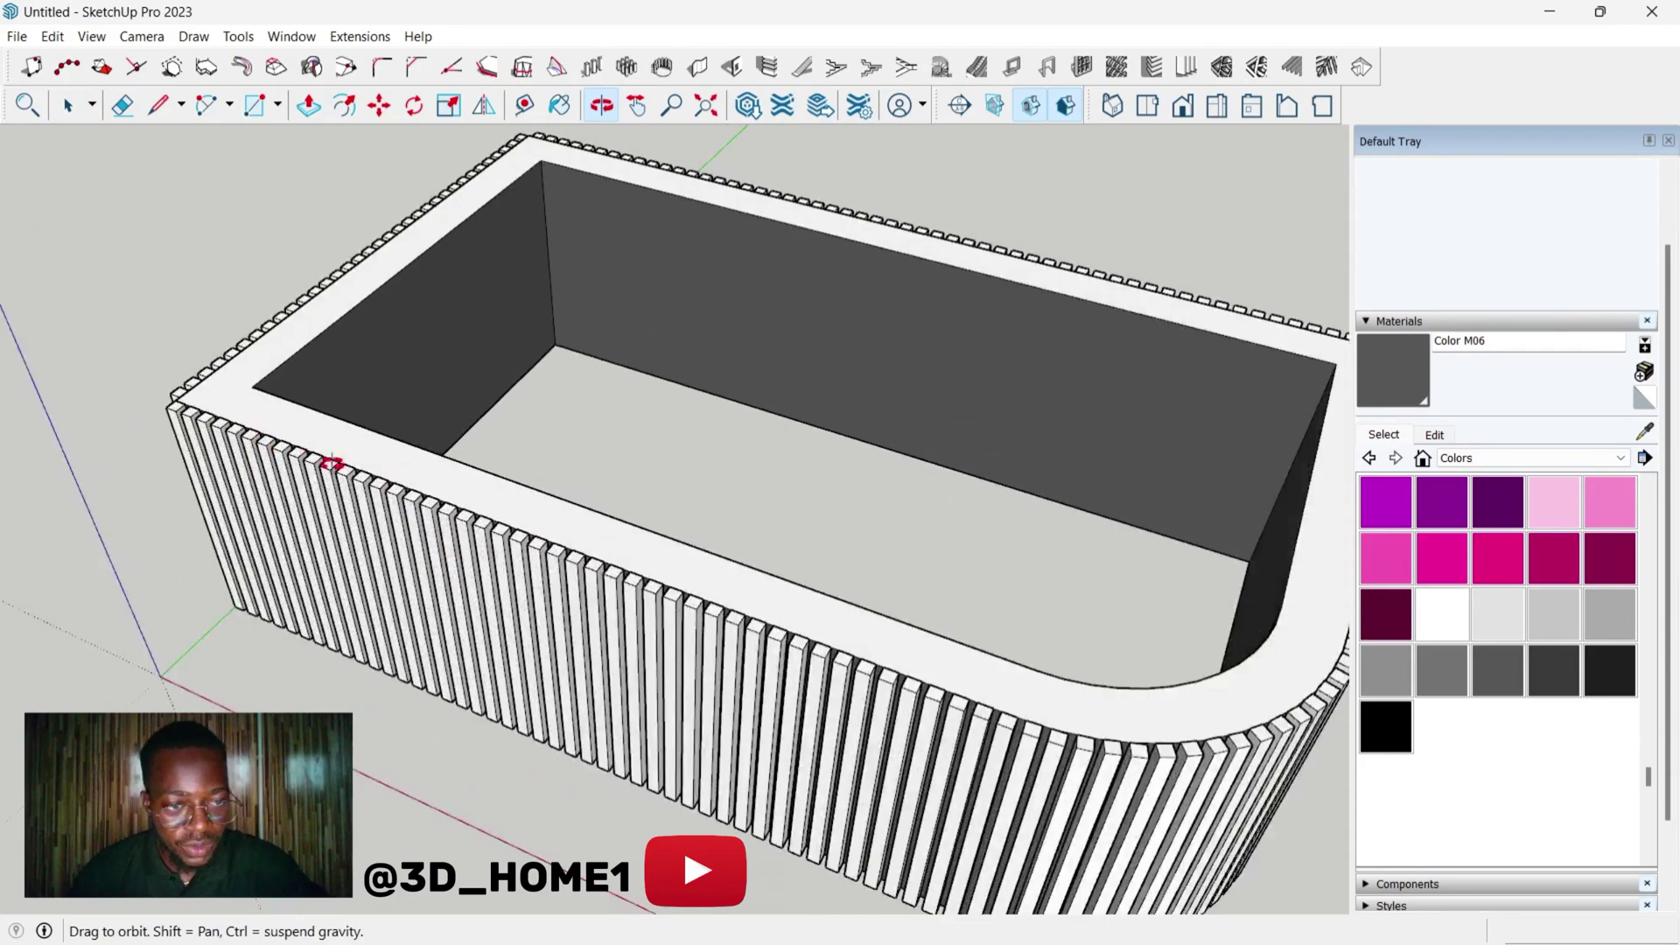
scroll(332, 464, "down", 2)
left_click_drag(330, 480, 900, 600)
scroll(885, 618, "up", 1)
scroll(859, 661, "up", 3)
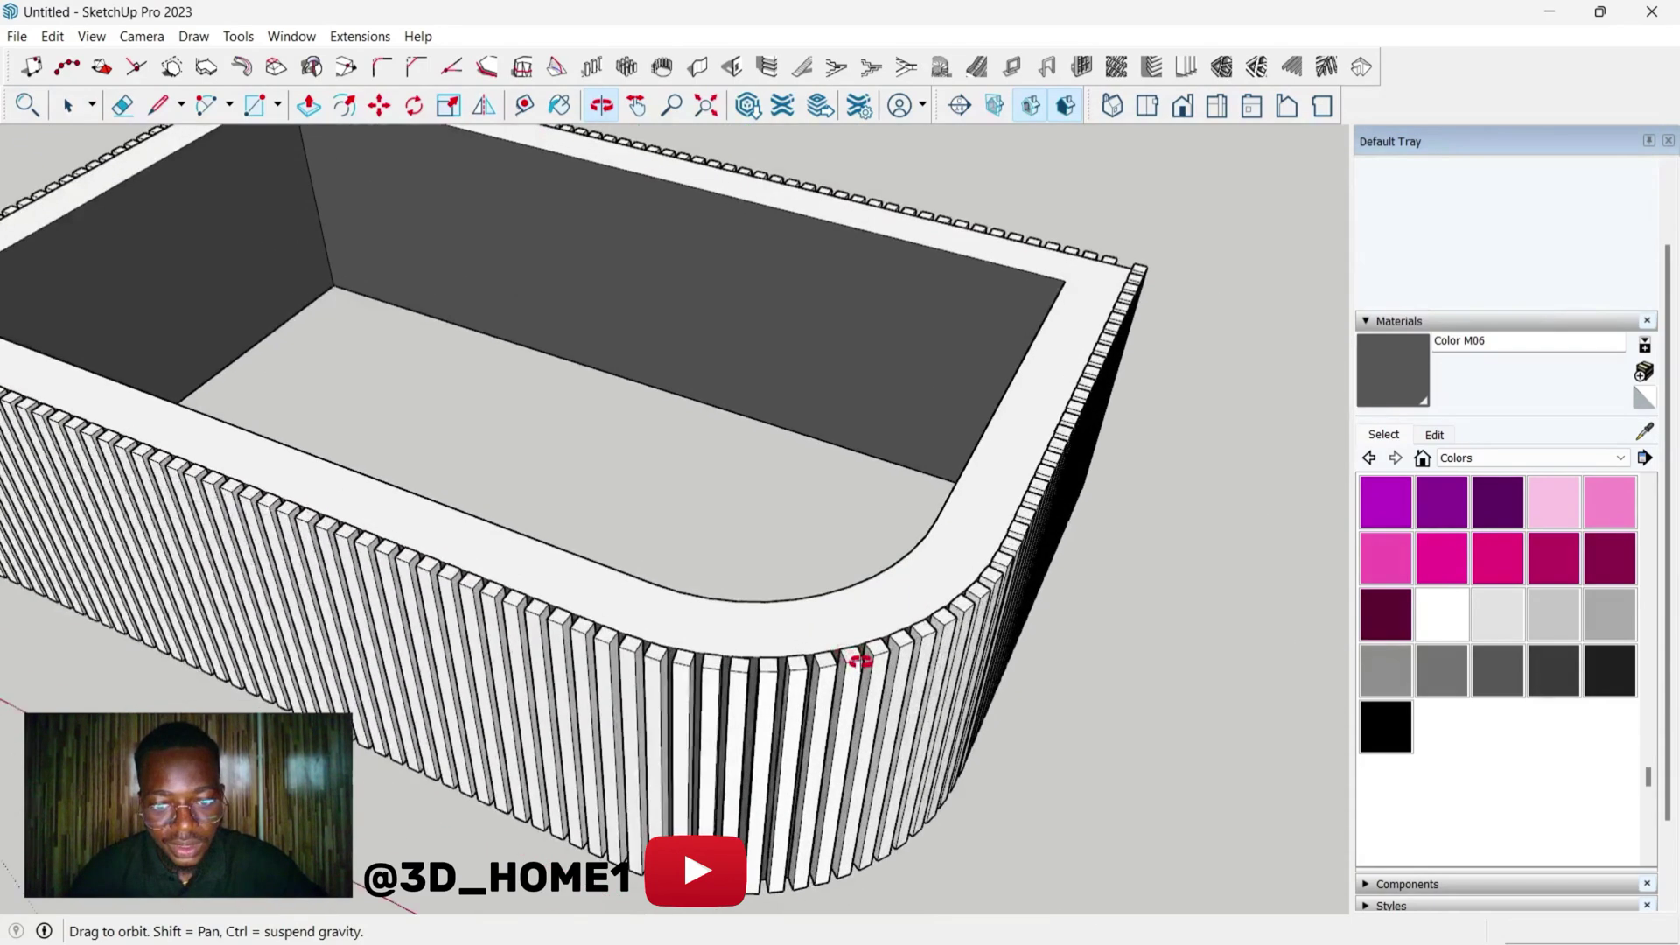
scroll(860, 660, "down", 2)
mouse_move(537, 644)
left_mouse_down()
mouse_move(593, 667)
mouse_move(550, 626)
left_mouse_up()
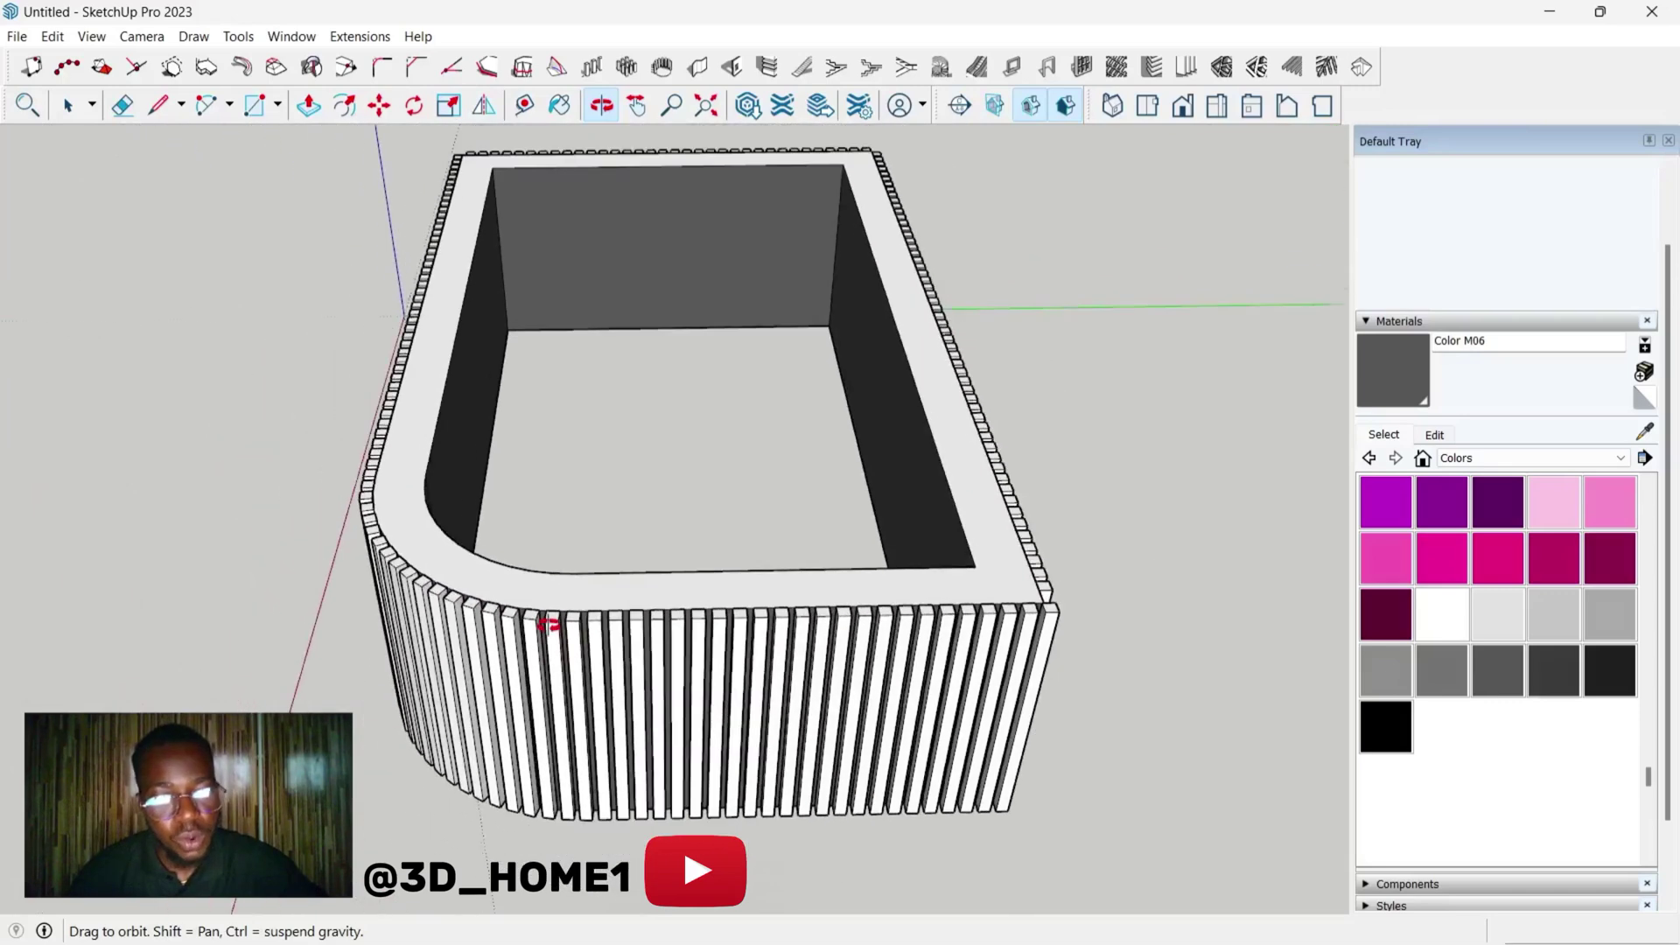
scroll(549, 624, "down", 2)
scroll(525, 589, "down", 2)
scroll(420, 574, "down", 1)
scroll(364, 580, "down", 1)
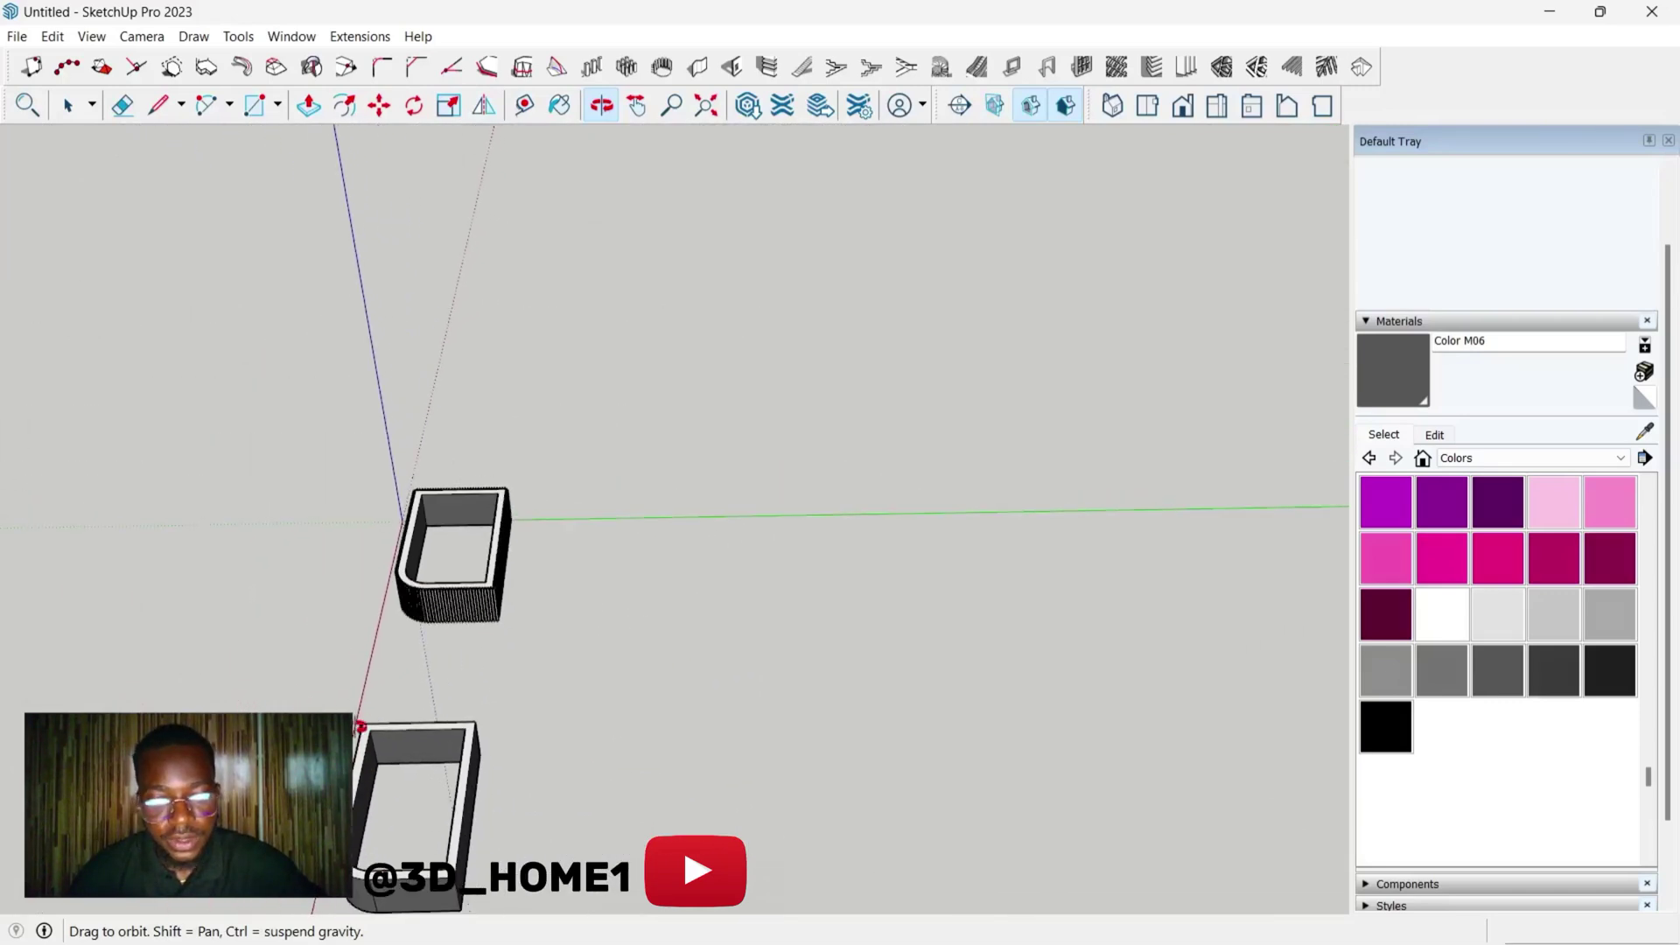
mouse_move(361, 725)
left_mouse_down()
mouse_move(721, 590)
mouse_move(517, 687)
mouse_move(674, 641)
left_mouse_up()
scroll(469, 655, "up", 2)
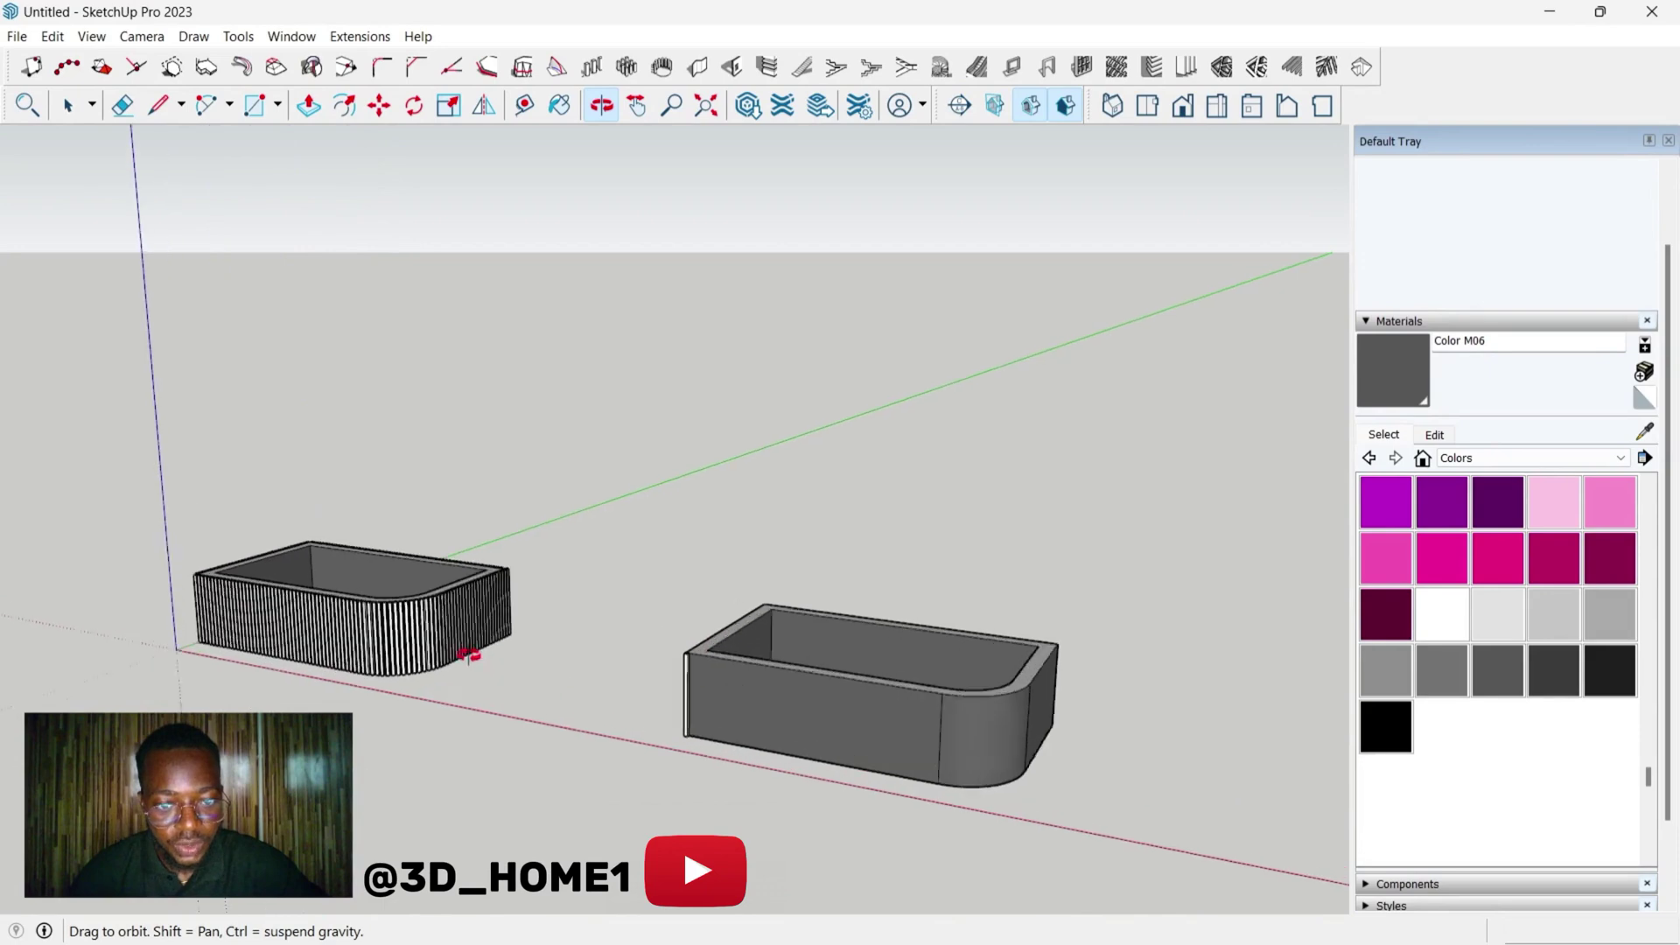
mouse_move(469, 654)
left_mouse_down()
mouse_move(385, 630)
mouse_move(499, 613)
left_mouse_up()
scroll(345, 664, "up", 2)
scroll(243, 627, "down", 1)
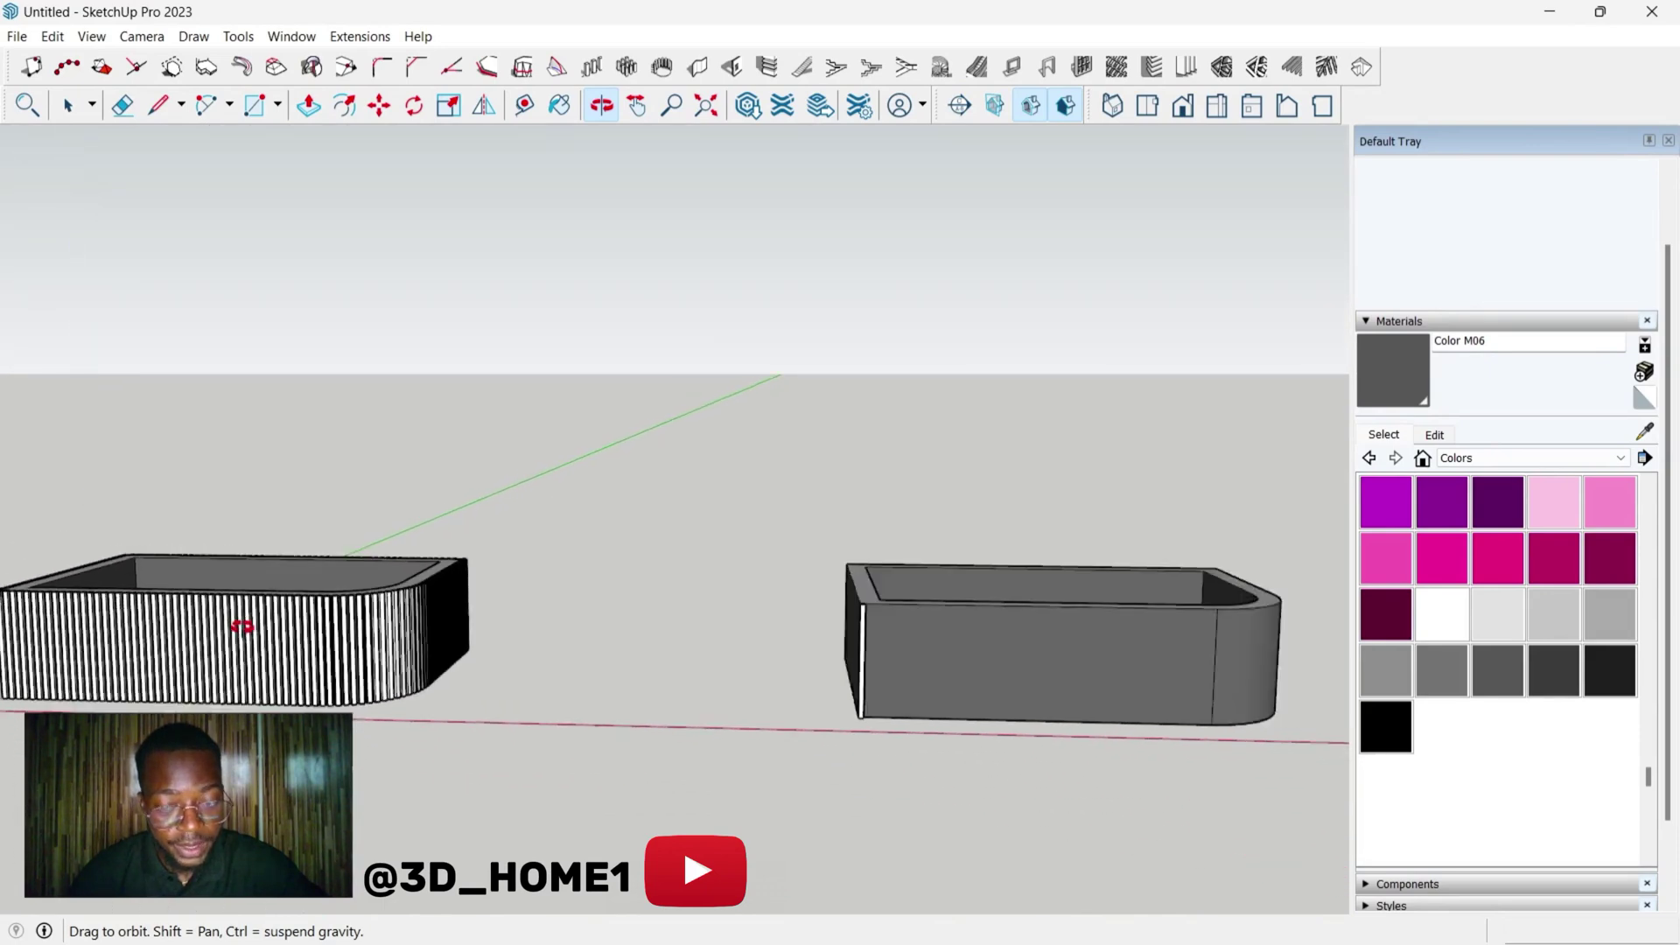
left_click_drag(243, 627, 987, 702)
mouse_move(983, 607)
left_mouse_down()
mouse_move(618, 638)
mouse_move(844, 690)
mouse_move(893, 674)
mouse_move(776, 671)
mouse_move(656, 611)
left_mouse_up()
scroll(895, 673, "up", 2)
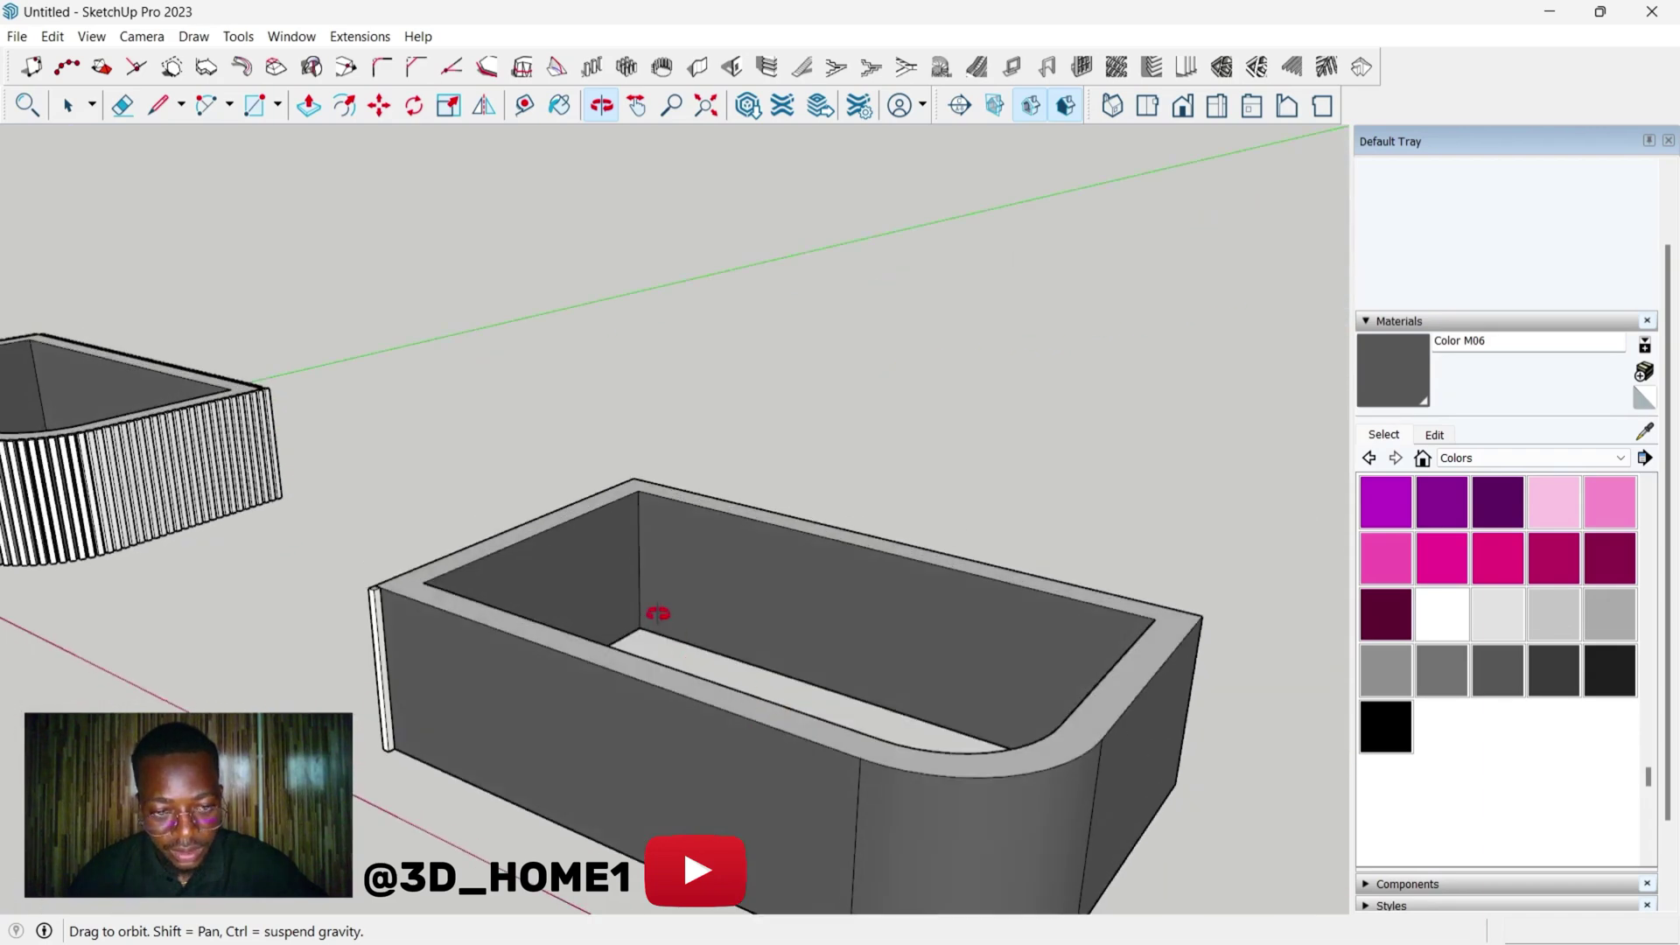
scroll(661, 713, "down", 2)
scroll(704, 708, "up", 1)
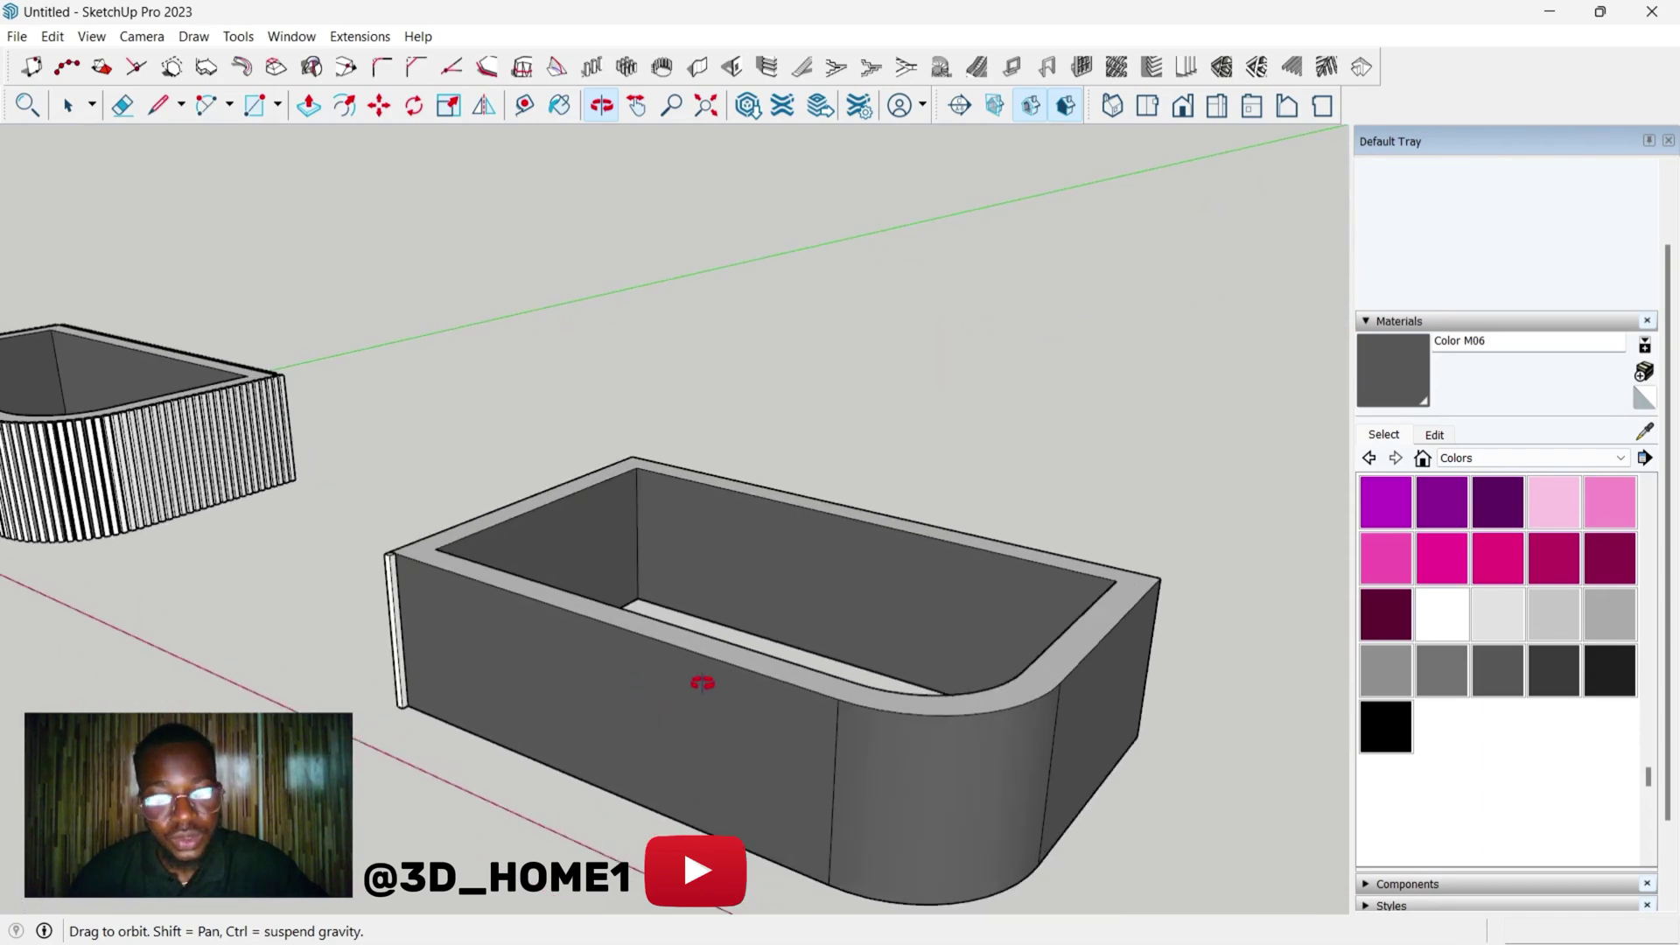
mouse_move(703, 683)
left_mouse_down()
mouse_move(799, 796)
mouse_move(818, 722)
mouse_move(894, 708)
left_mouse_up()
mouse_move(1042, 675)
left_mouse_down()
mouse_move(748, 686)
mouse_move(842, 690)
left_mouse_up()
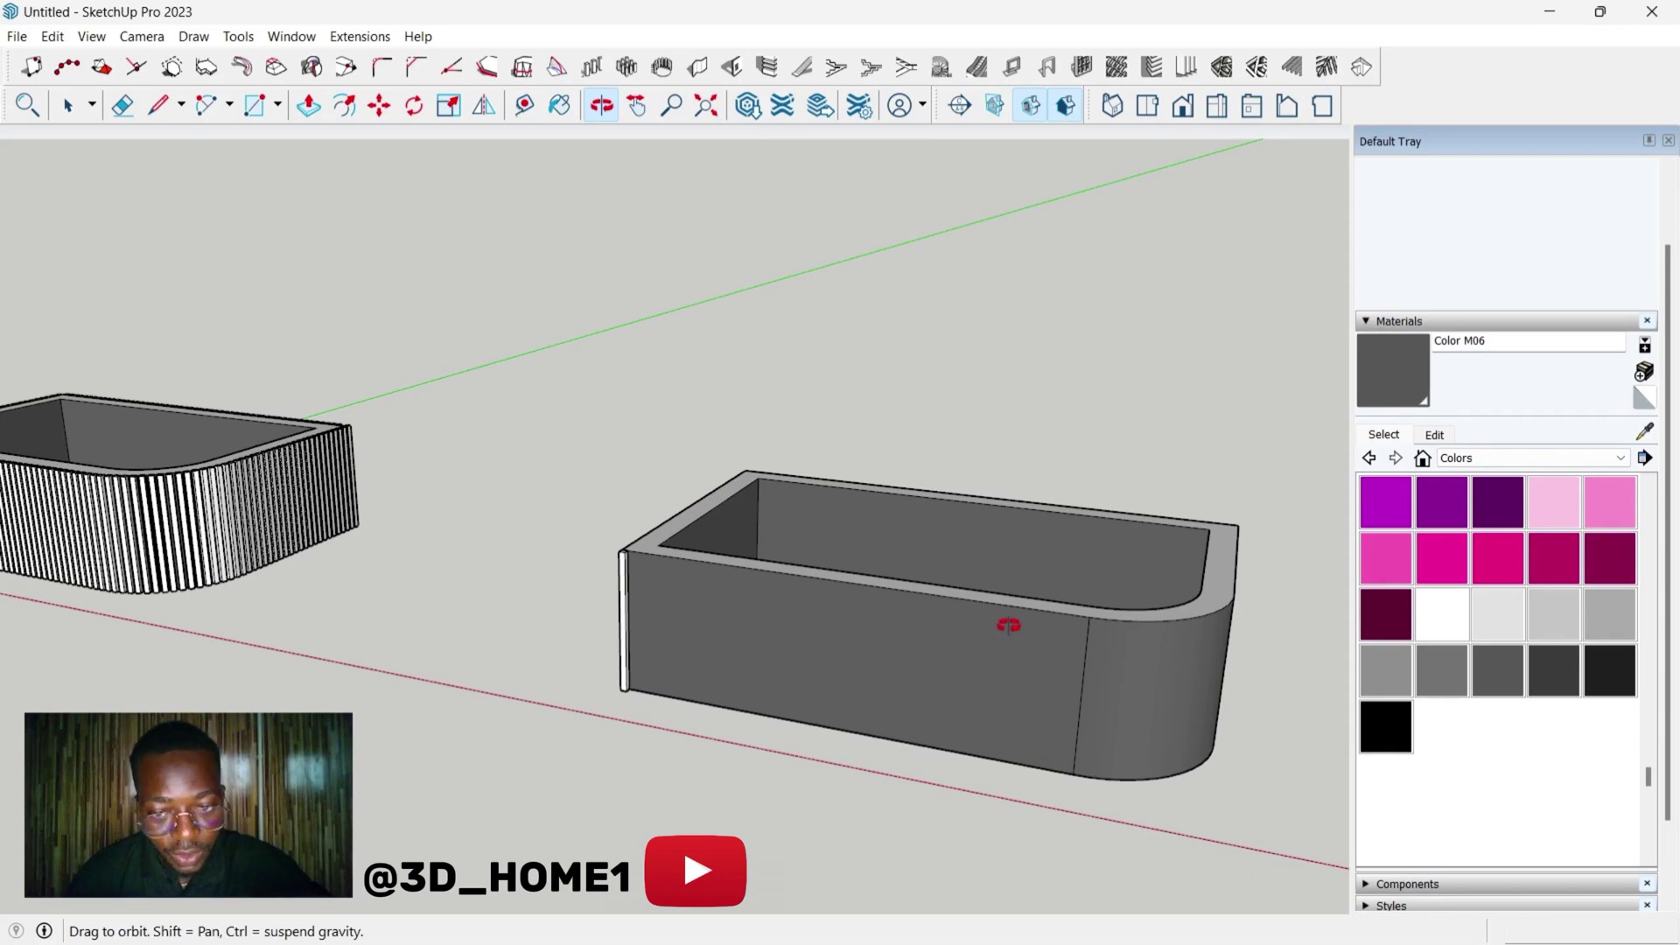
scroll(630, 590, "up", 3)
scroll(564, 683, "up", 2)
scroll(461, 687, "up", 2)
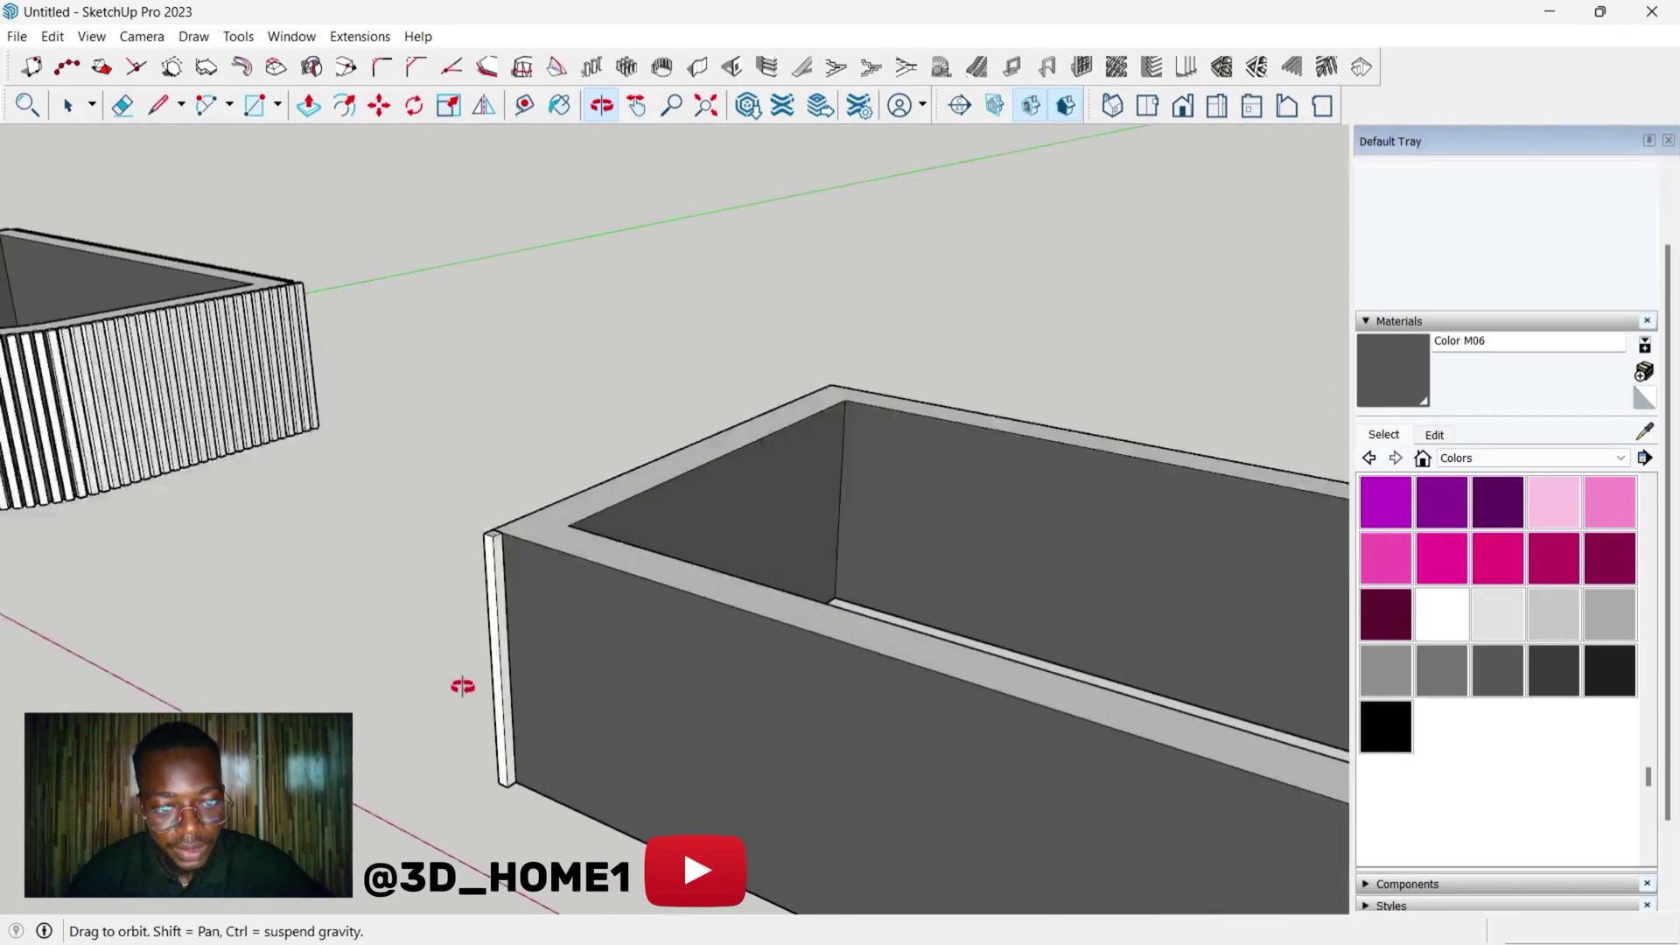
scroll(502, 605, "up", 2)
- Select the thin strip at the plain box's end and delete it
key("space")
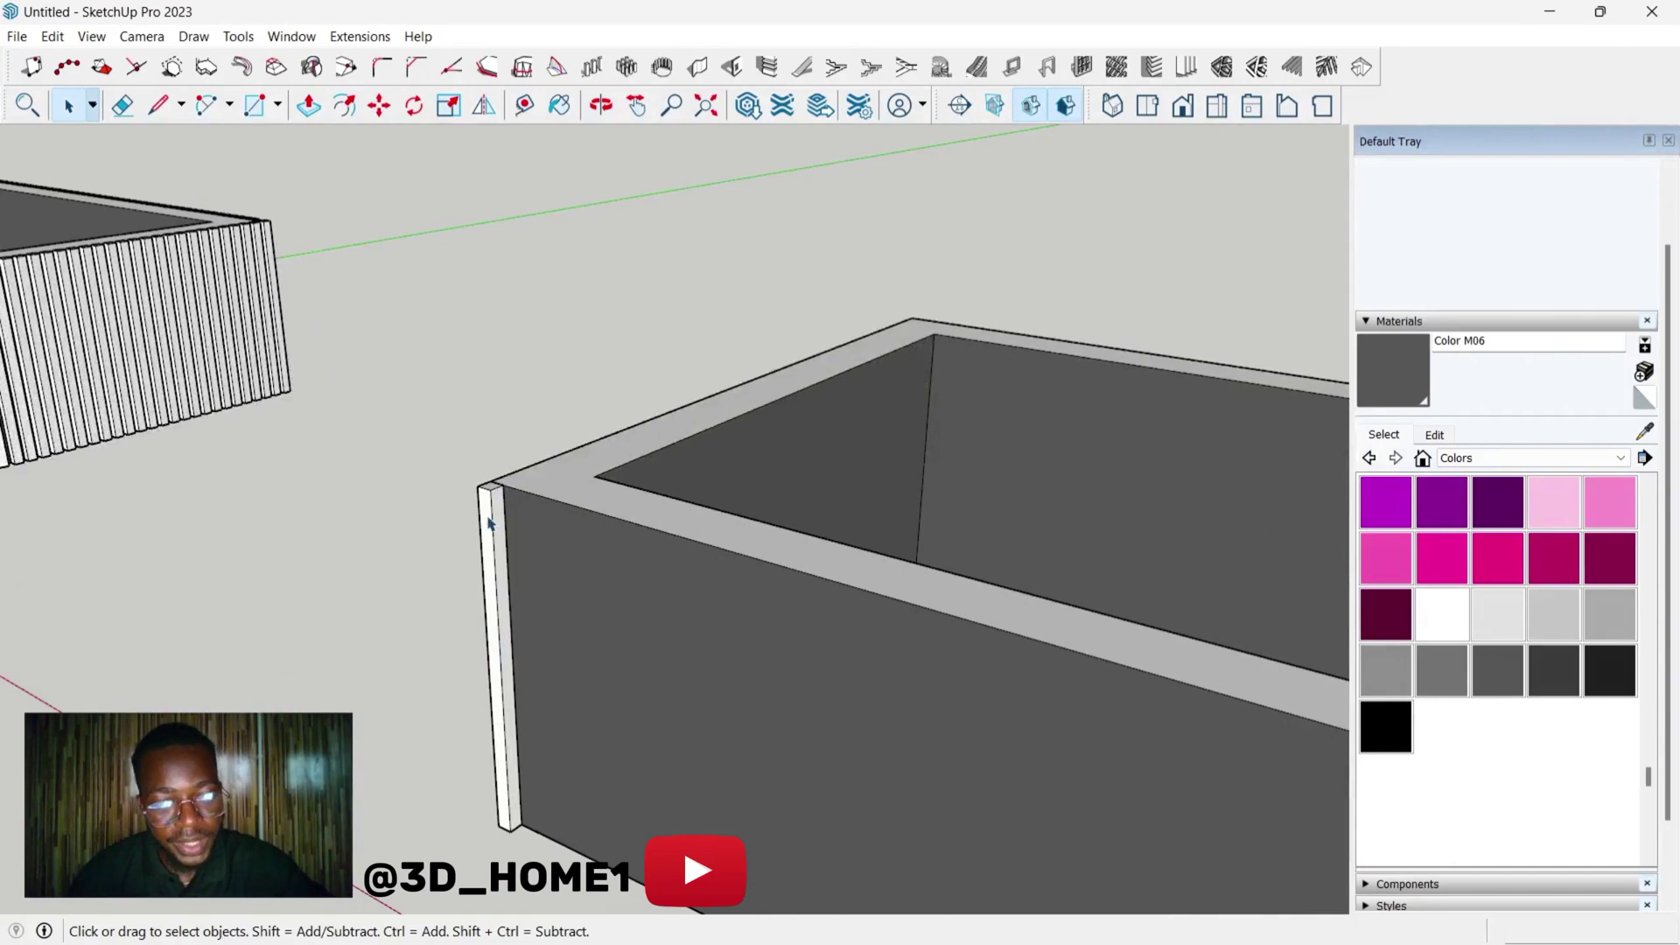
left_click(489, 522)
middle_click_drag(488, 522, 458, 571)
right_click(457, 571)
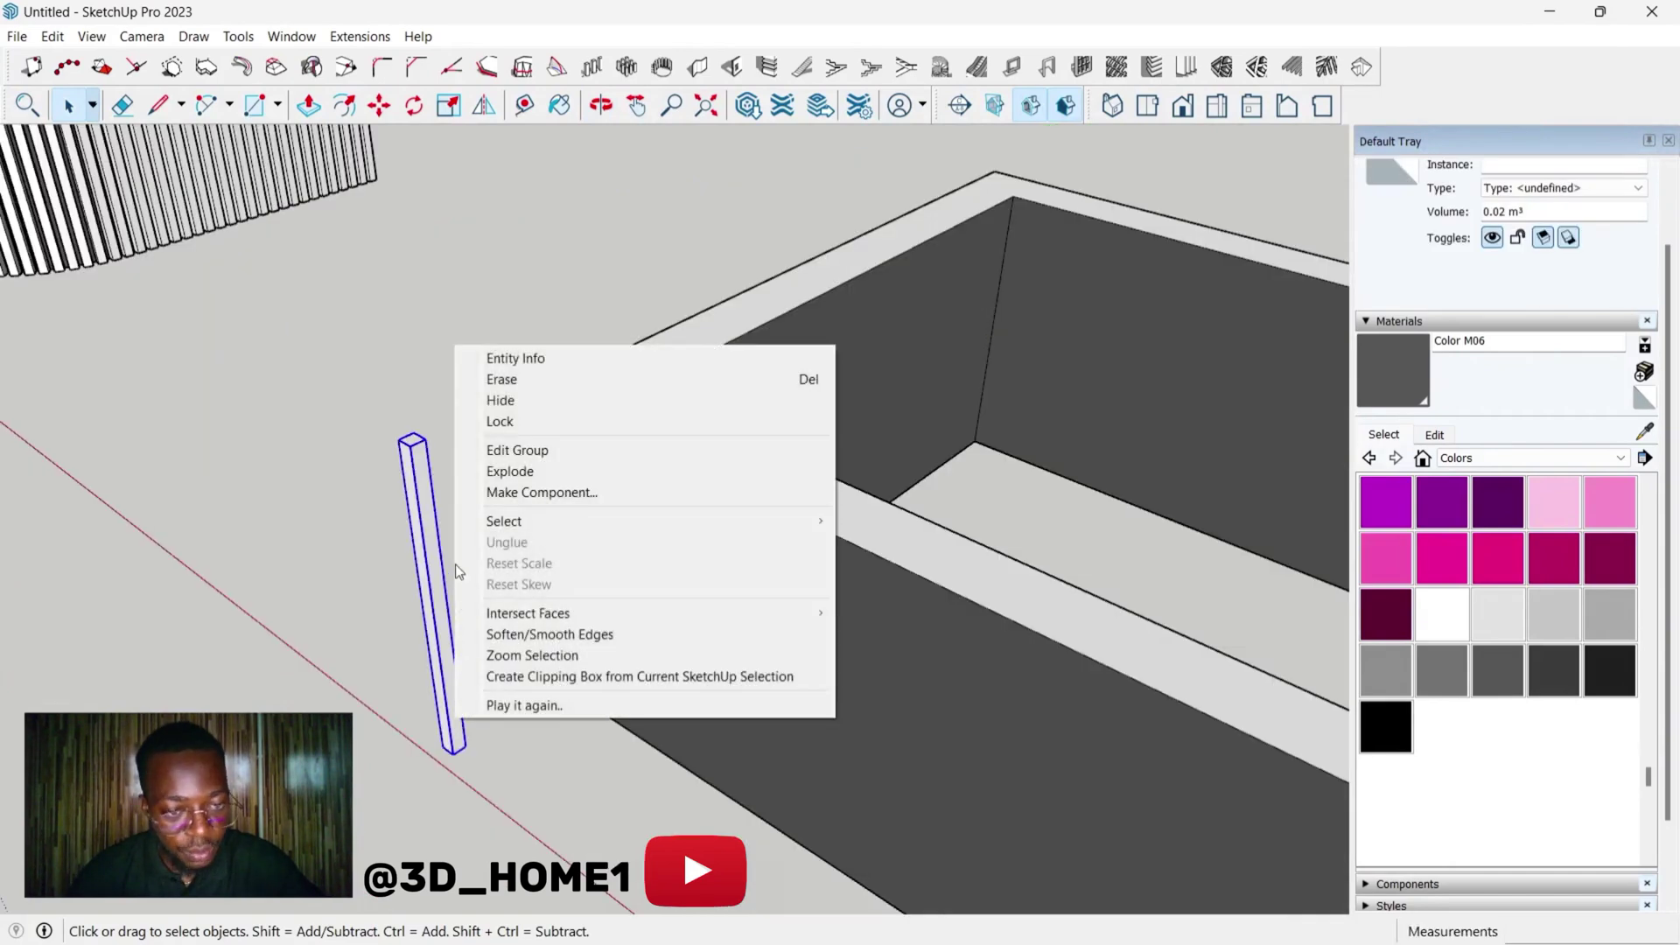
left_click(415, 465)
key("Delete")
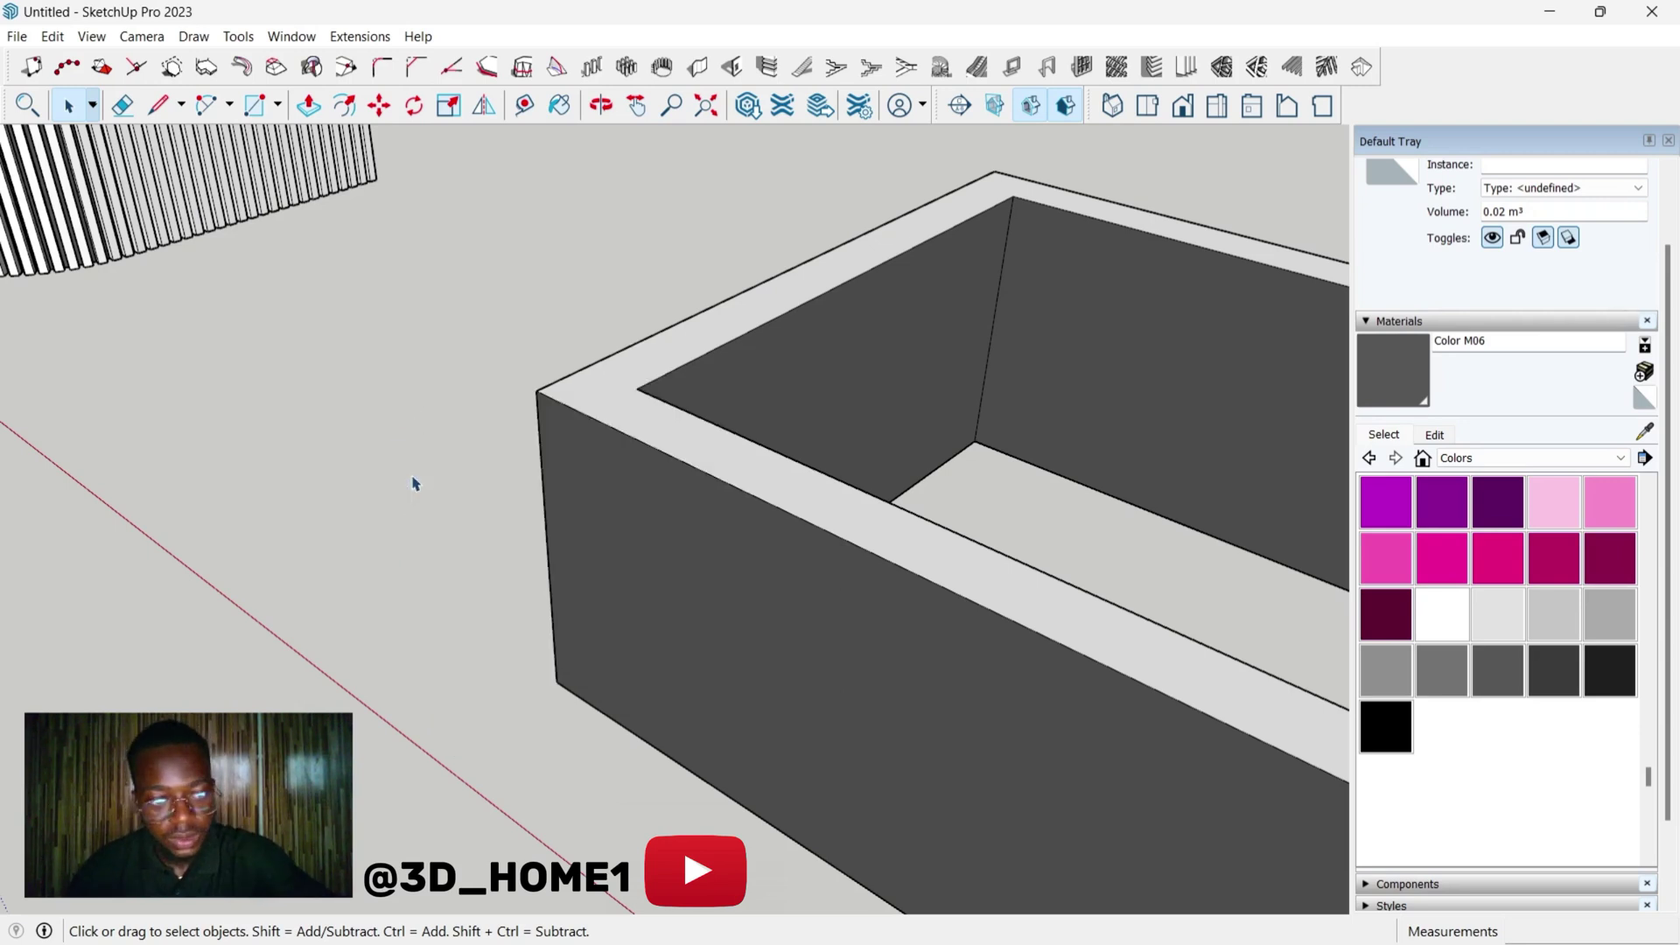
- Draw a 100 mm line on the square profile and select one of its edges
middle_click_drag(414, 482, 440, 549)
key("l")
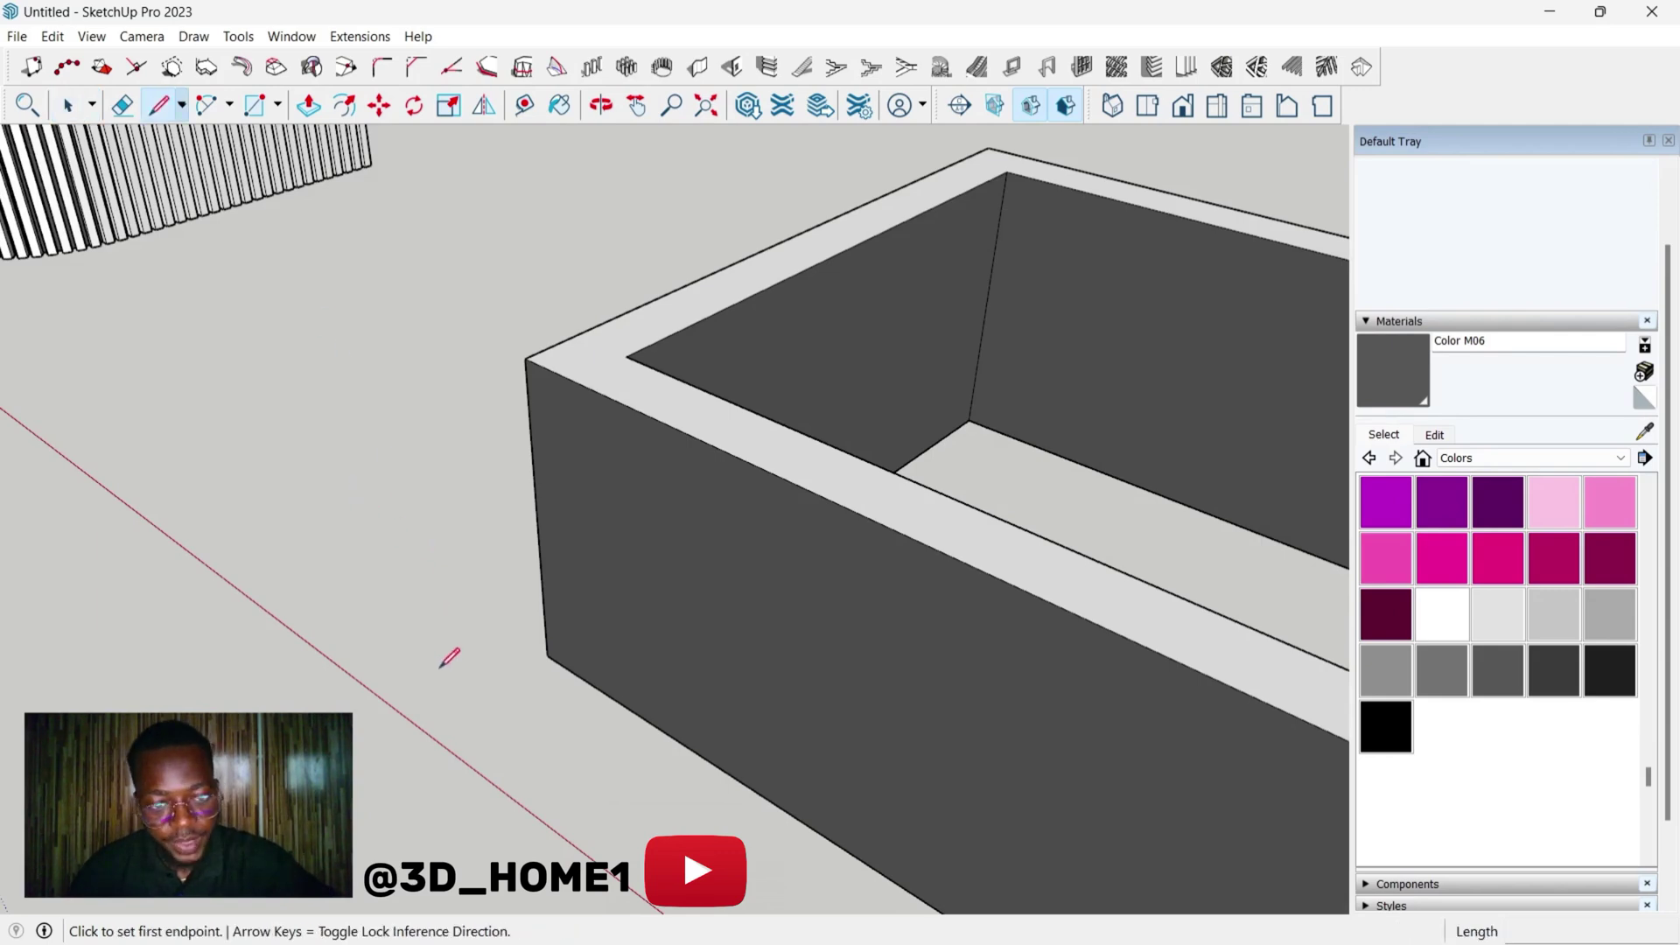
left_click(504, 677)
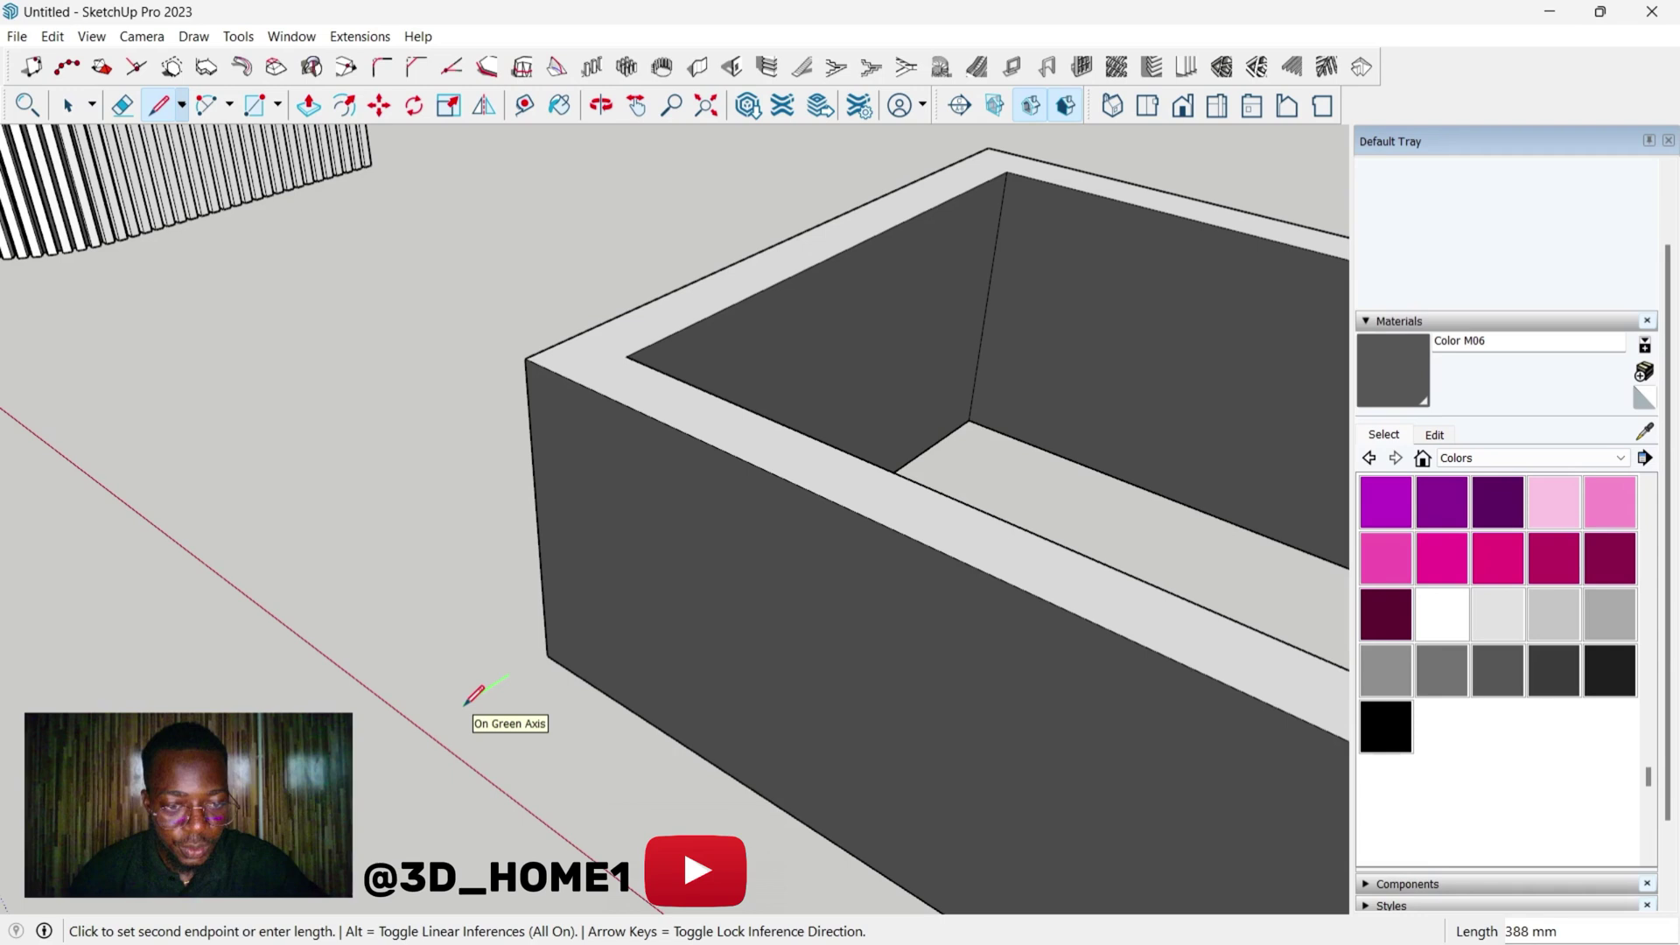
type("100")
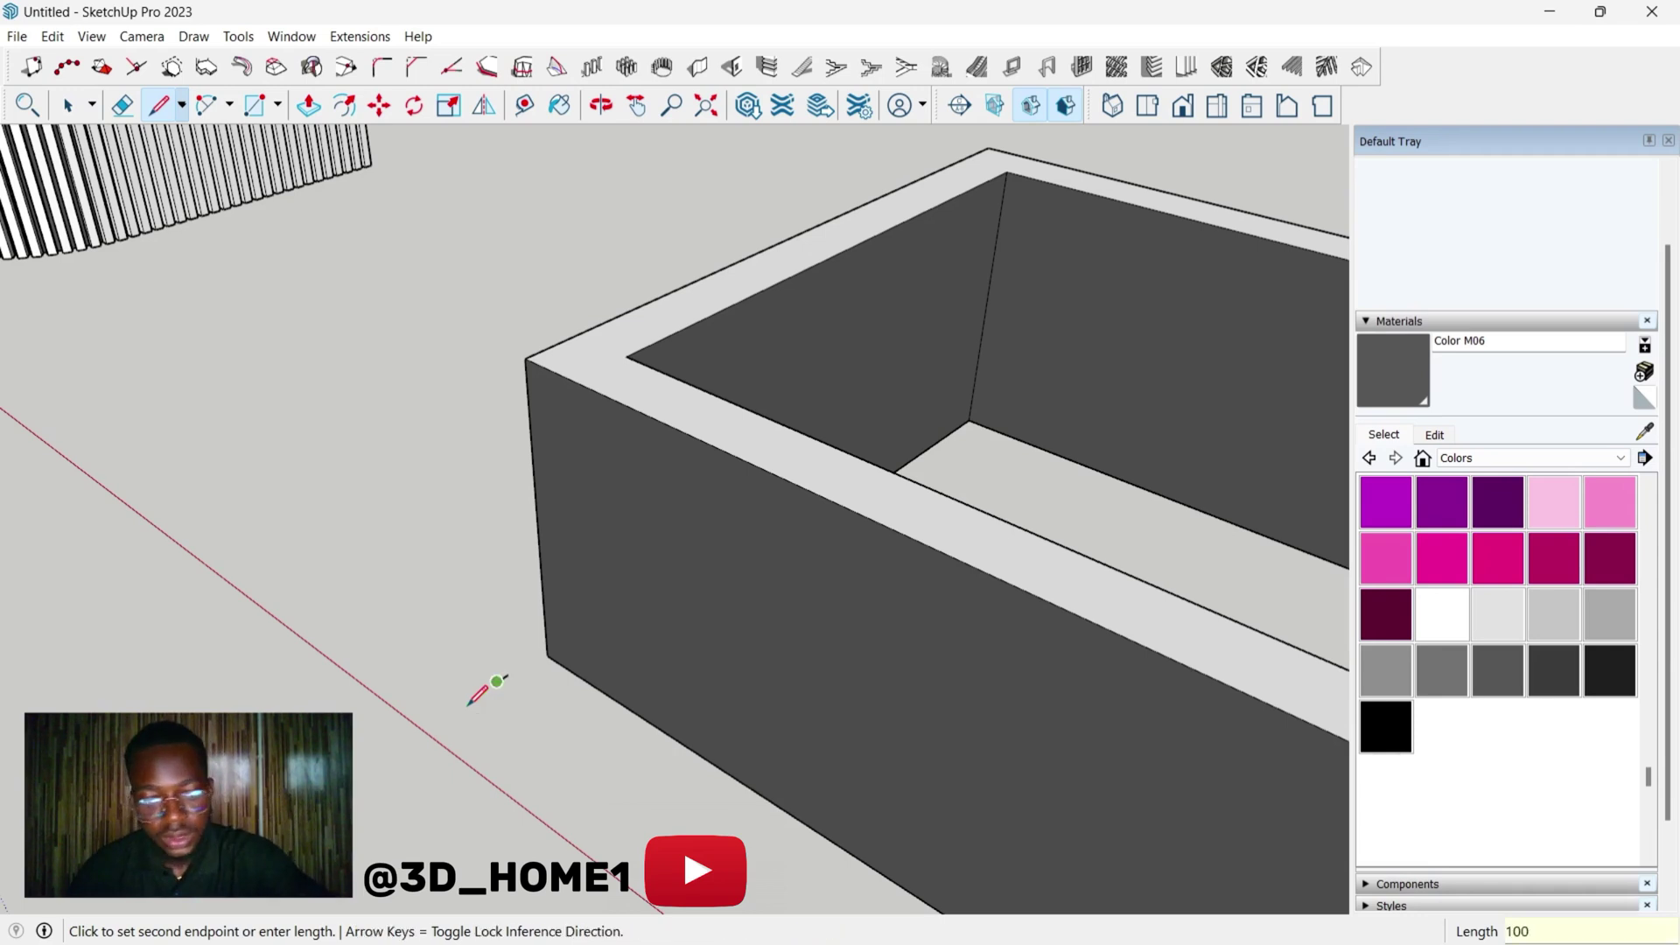
scroll(499, 683, "up", 3)
type("1")
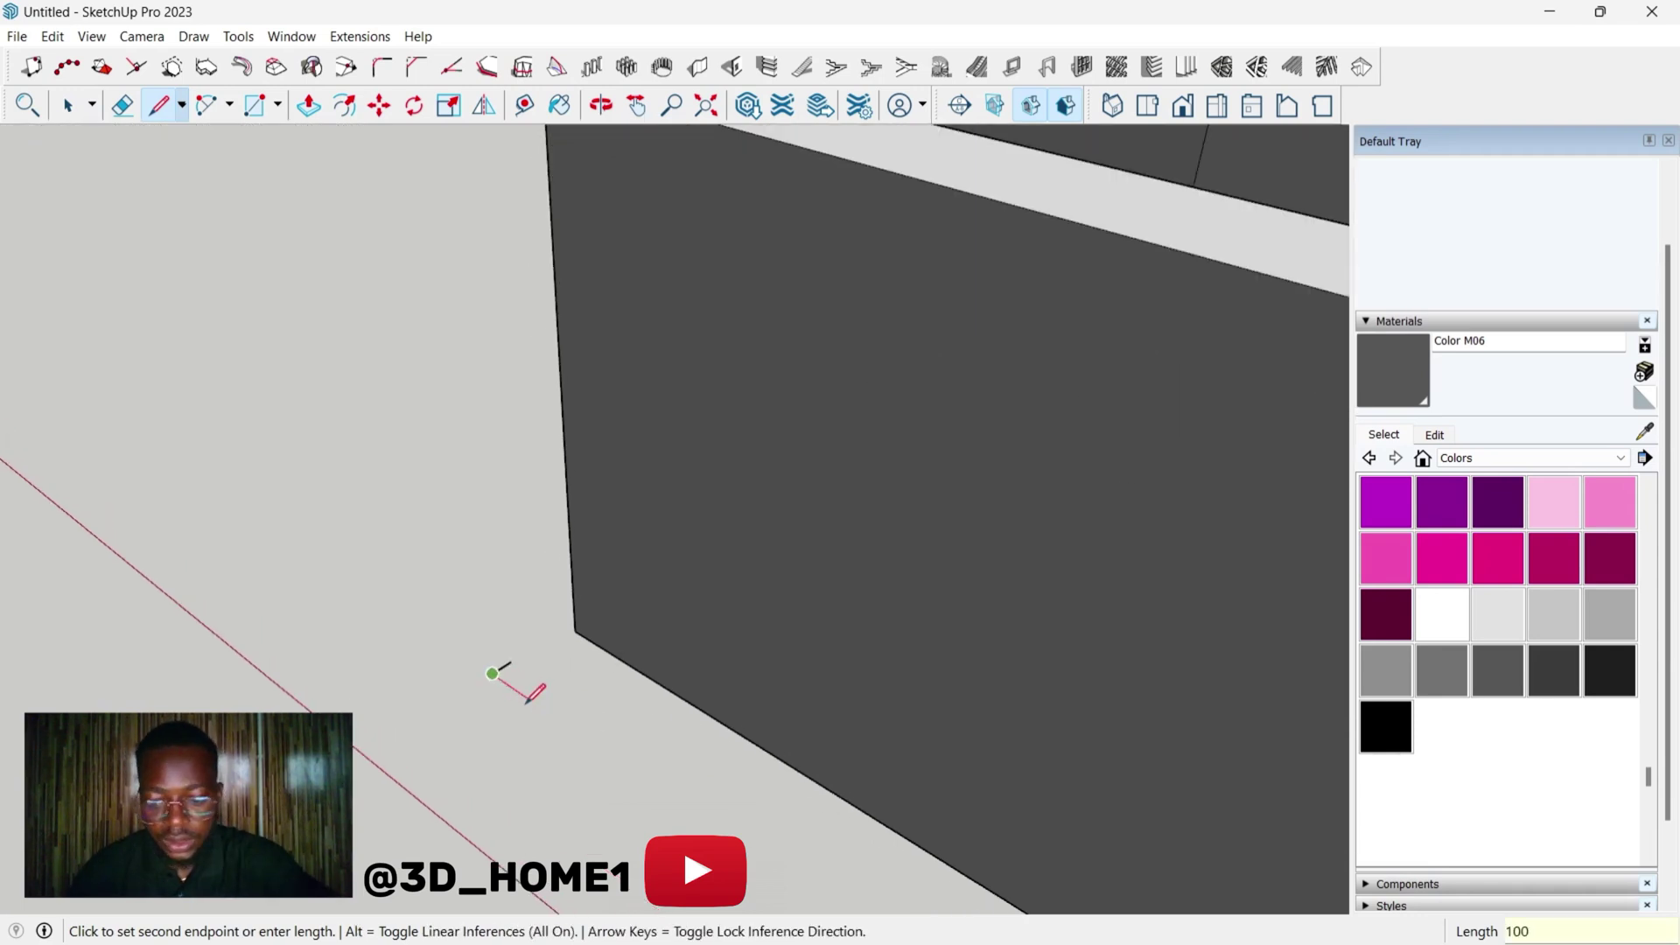
key("Return")
scroll(525, 682, "up", 1)
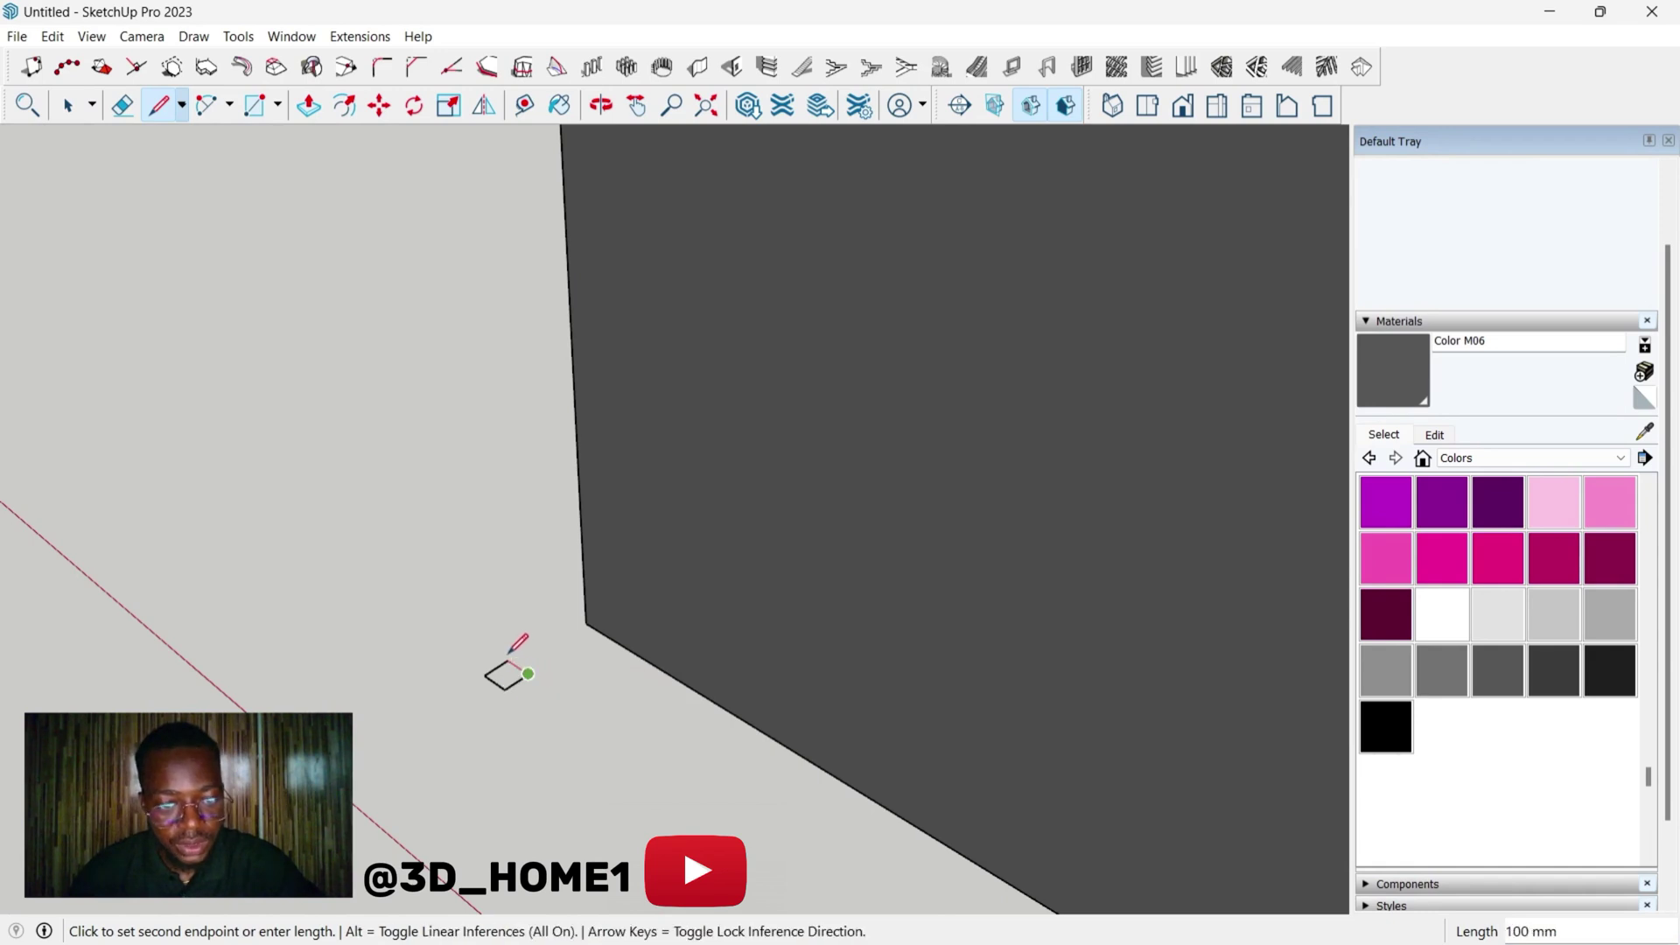
key("Escape")
key("space")
scroll(467, 693, "down", 1)
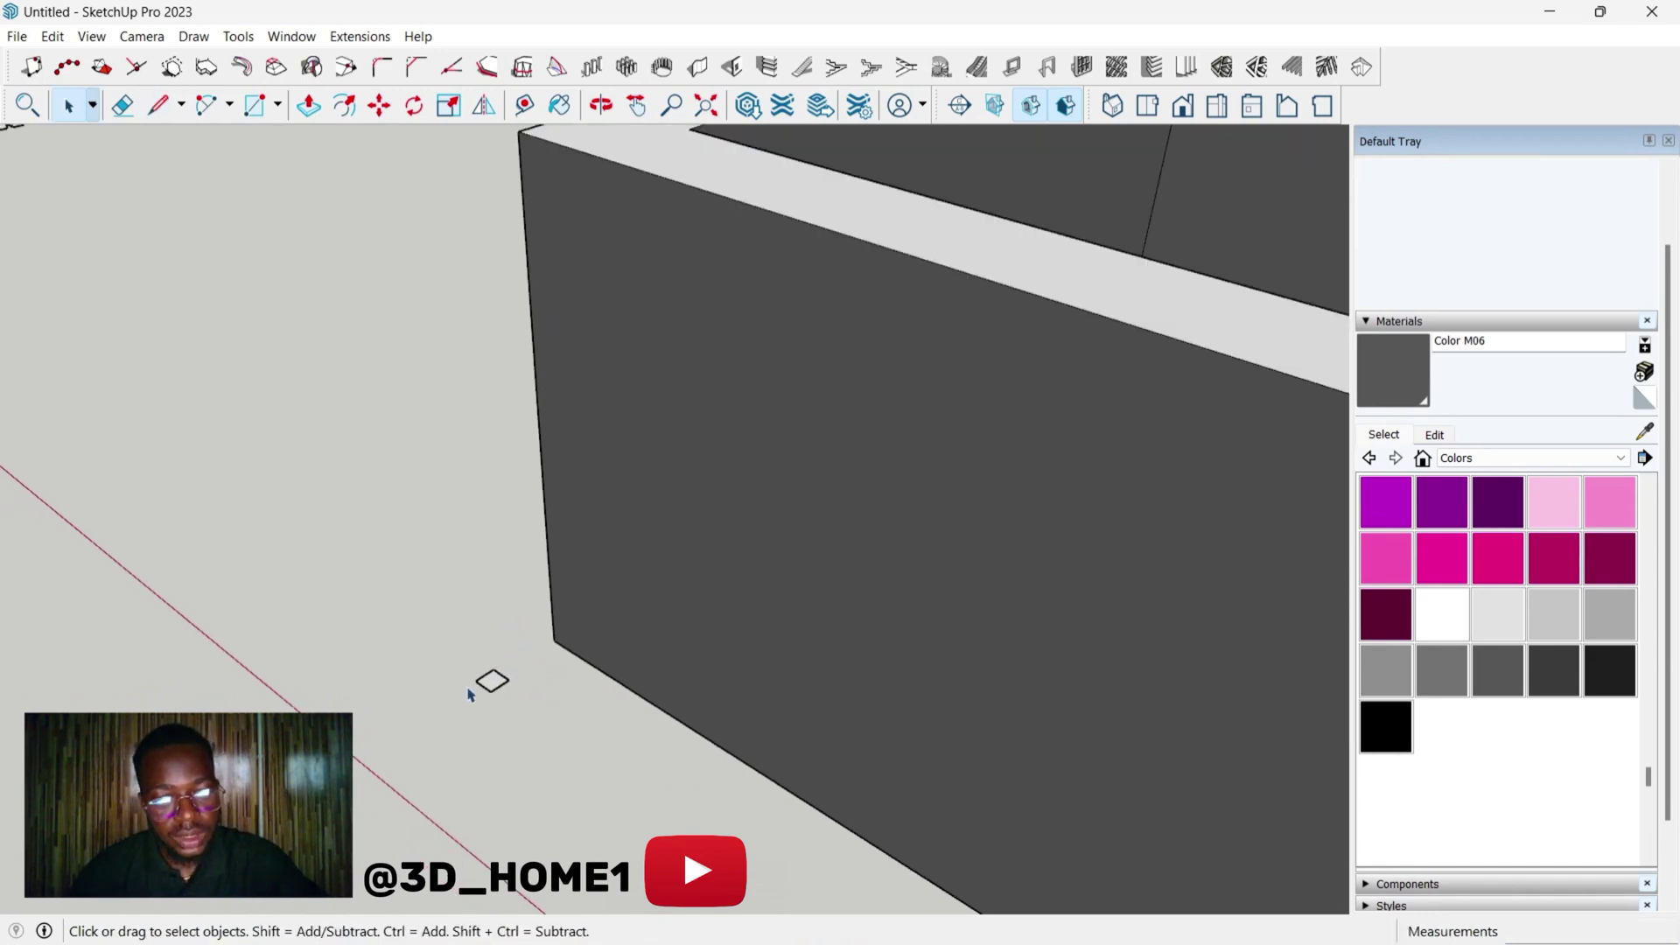
scroll(493, 681, "up", 2)
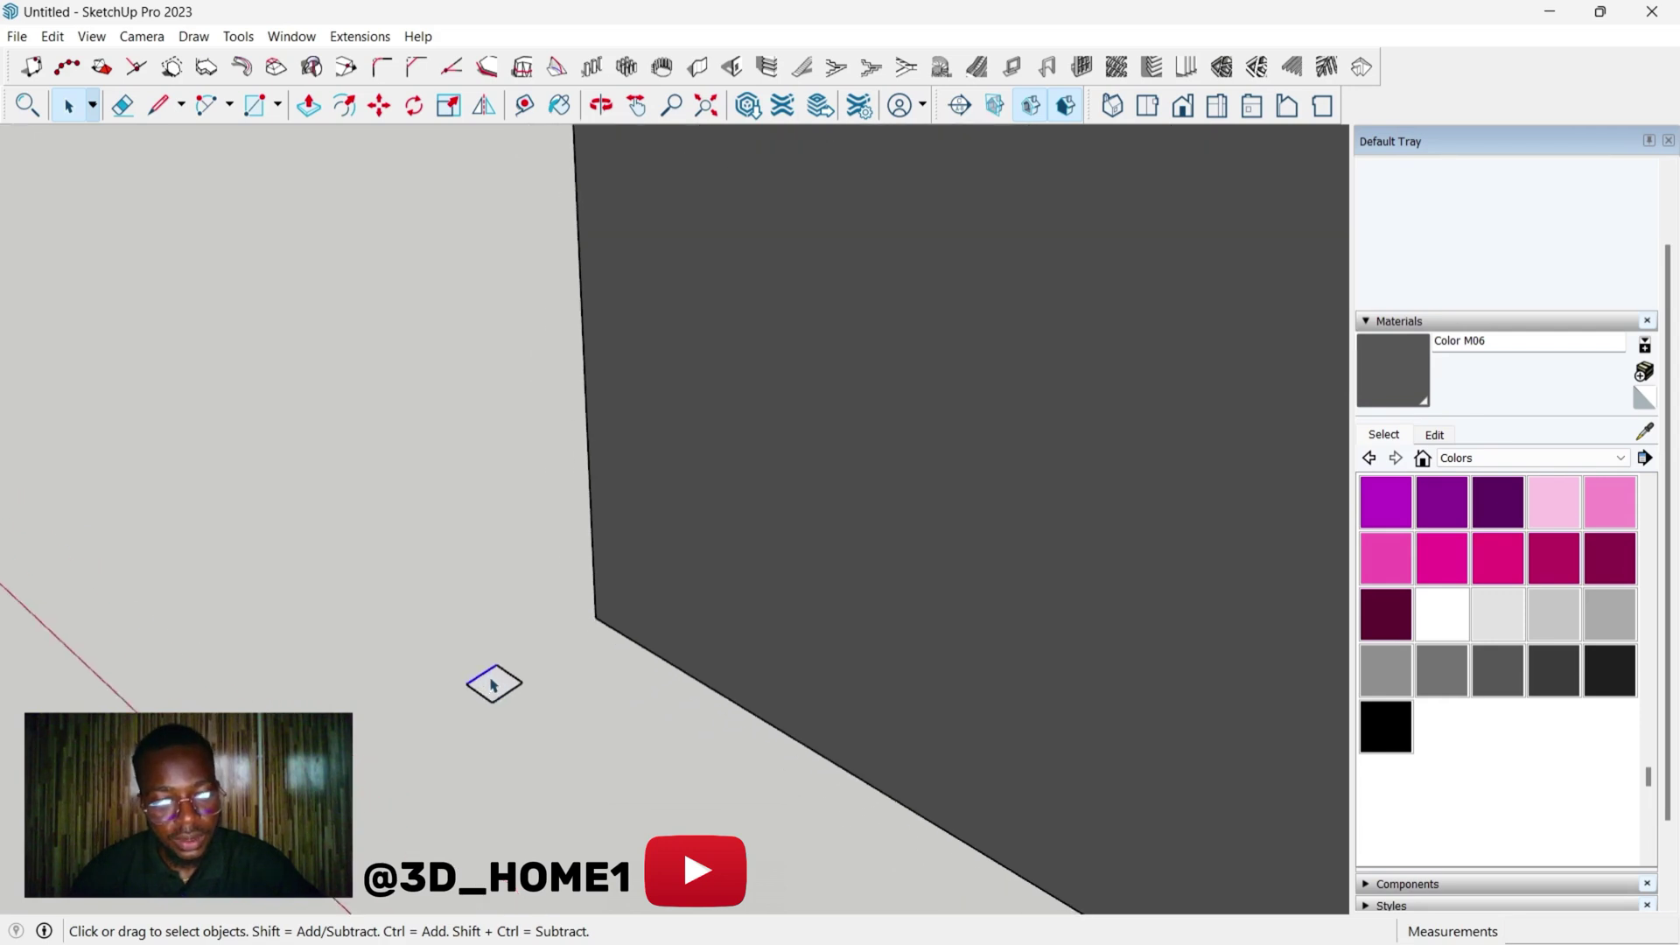
left_click(492, 682)
scroll(490, 689, "up", 2)
scroll(487, 706, "up", 1)
scroll(479, 715, "up", 1)
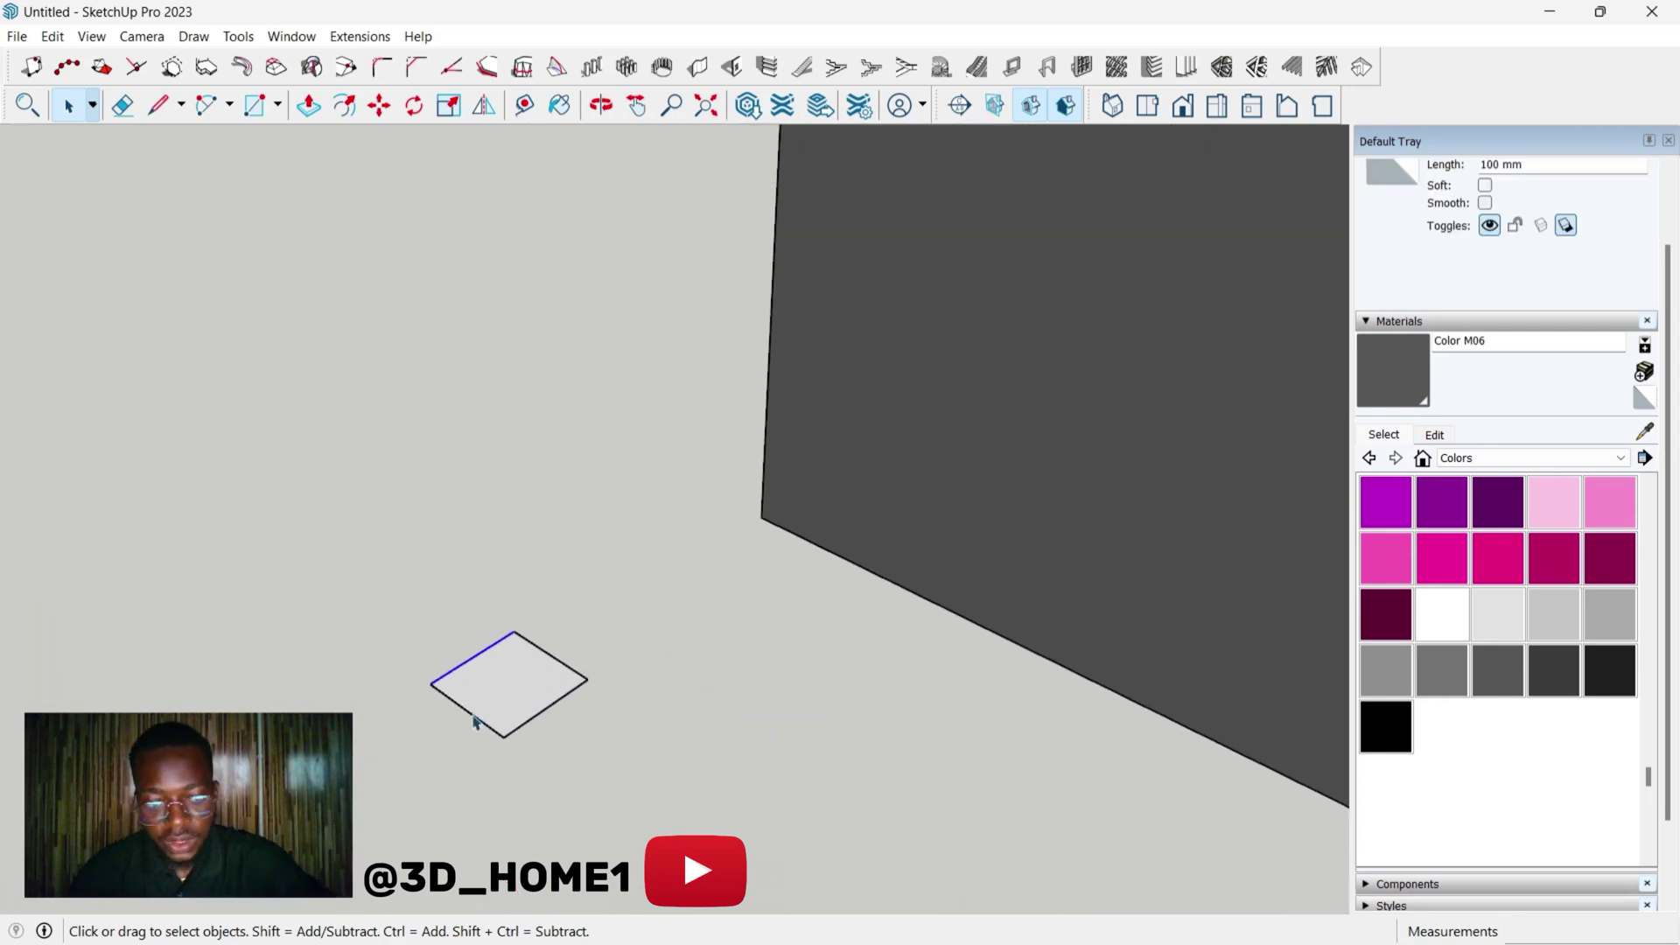
scroll(475, 720, "up", 1)
- Draw a small rectangular notch on the square's border, cancelling the Push/Pull preview
key("l")
scroll(459, 699, "up", 1)
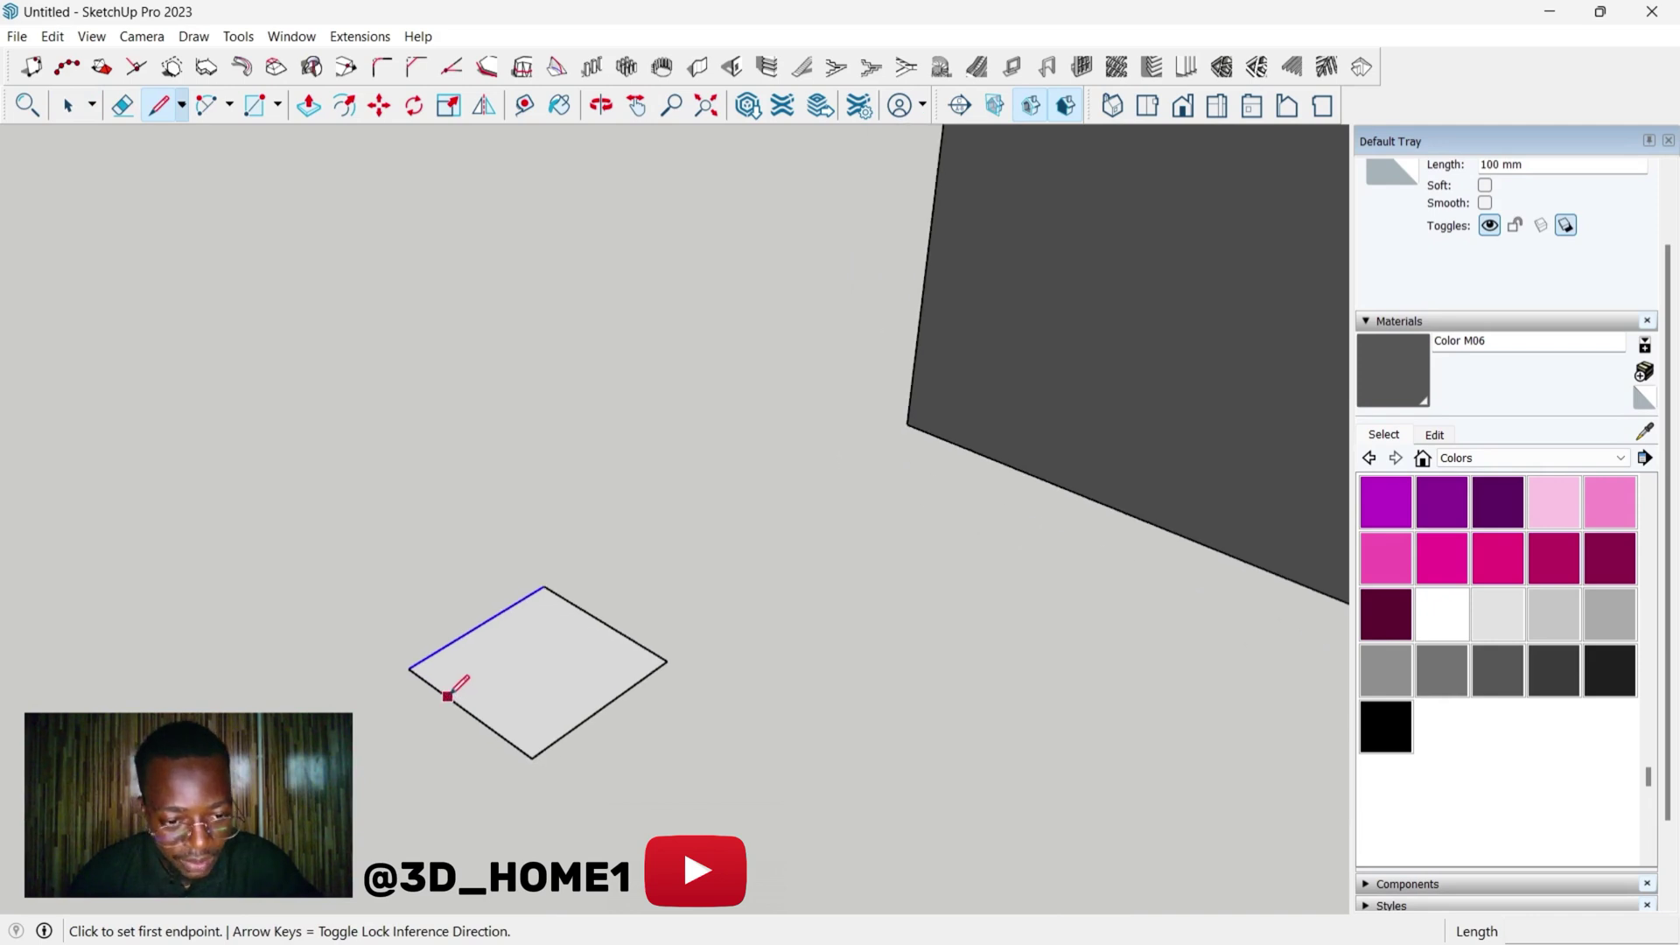
left_click(445, 698)
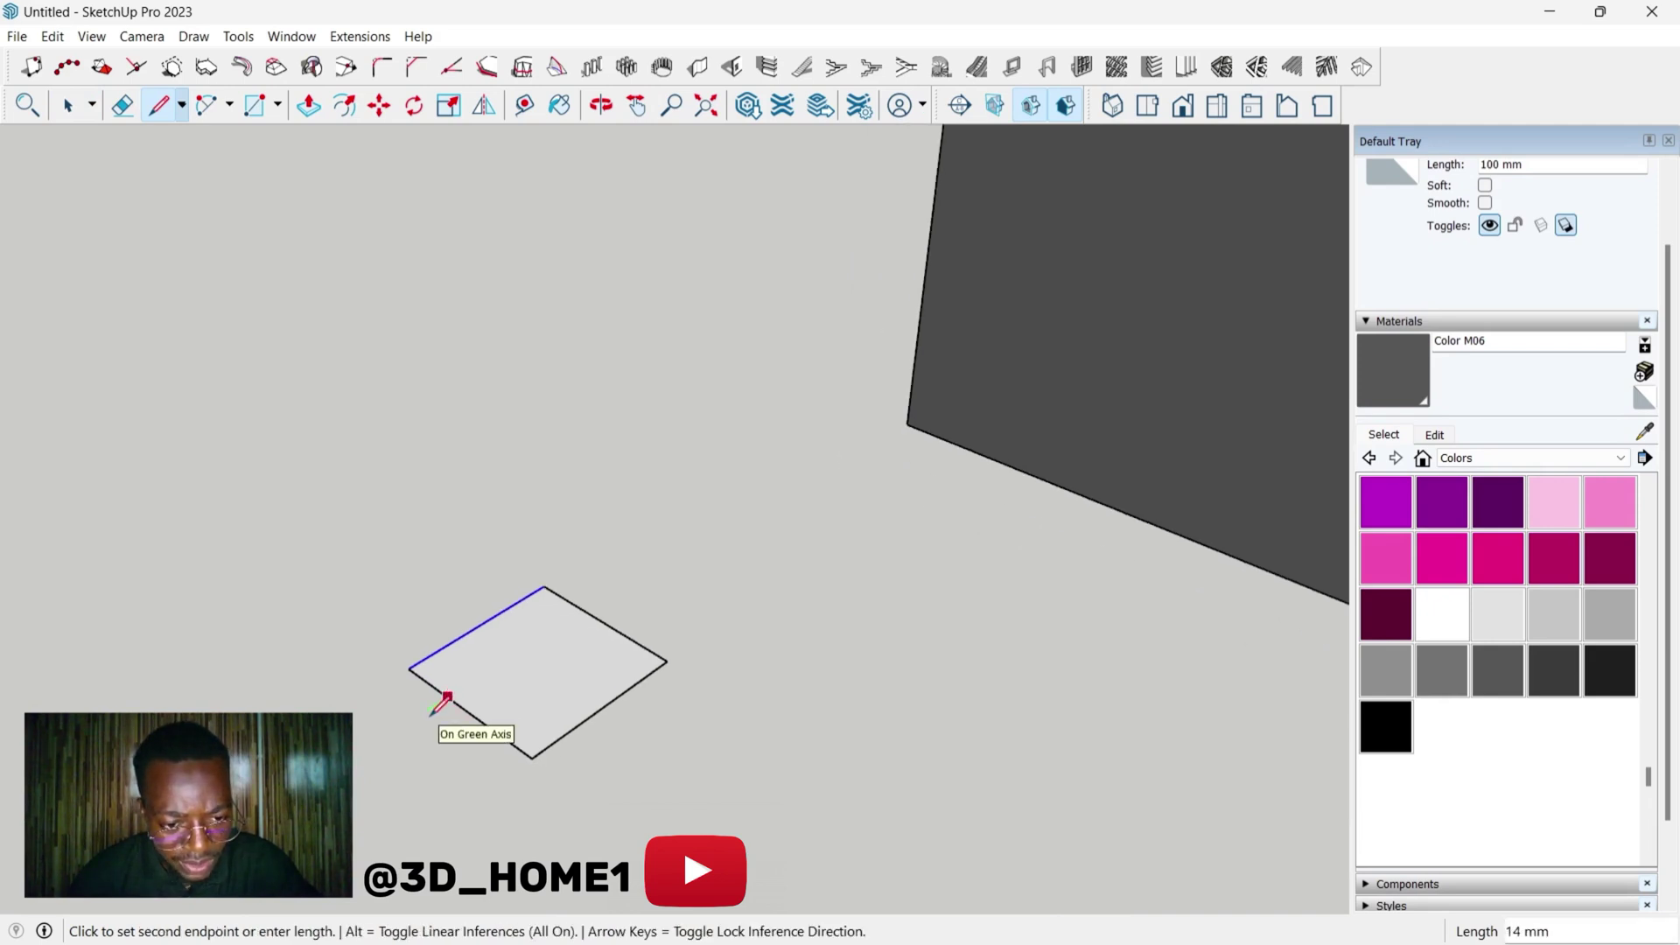
left_click(470, 743)
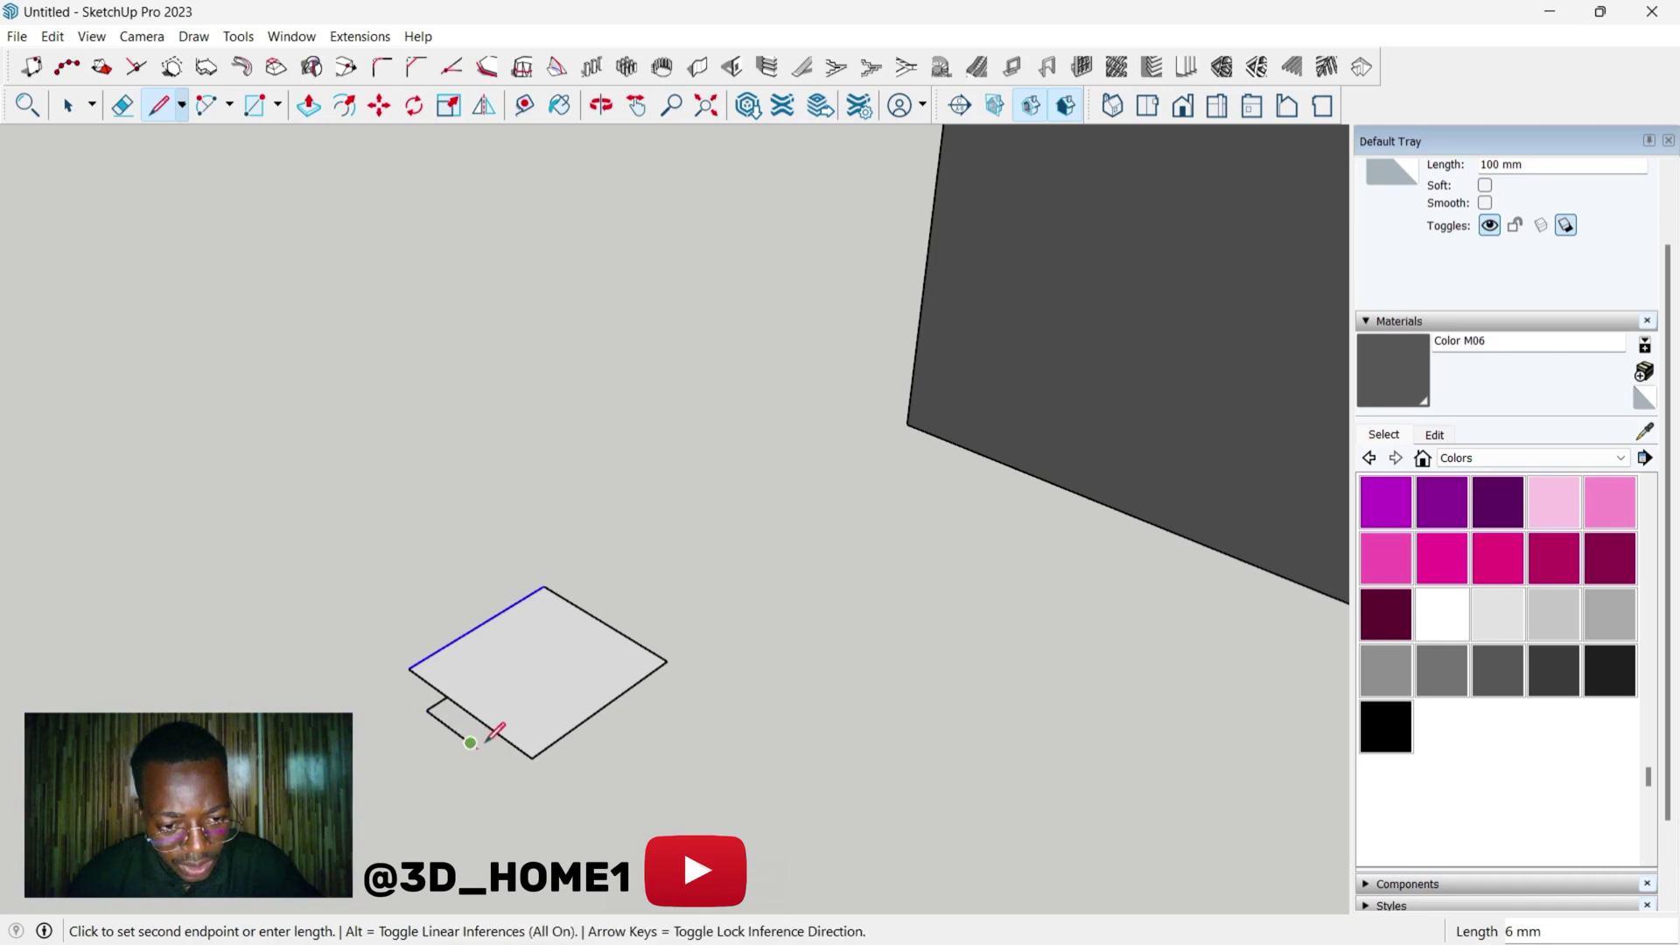
left_click(491, 728)
scroll(508, 704, "up", 1)
key("space")
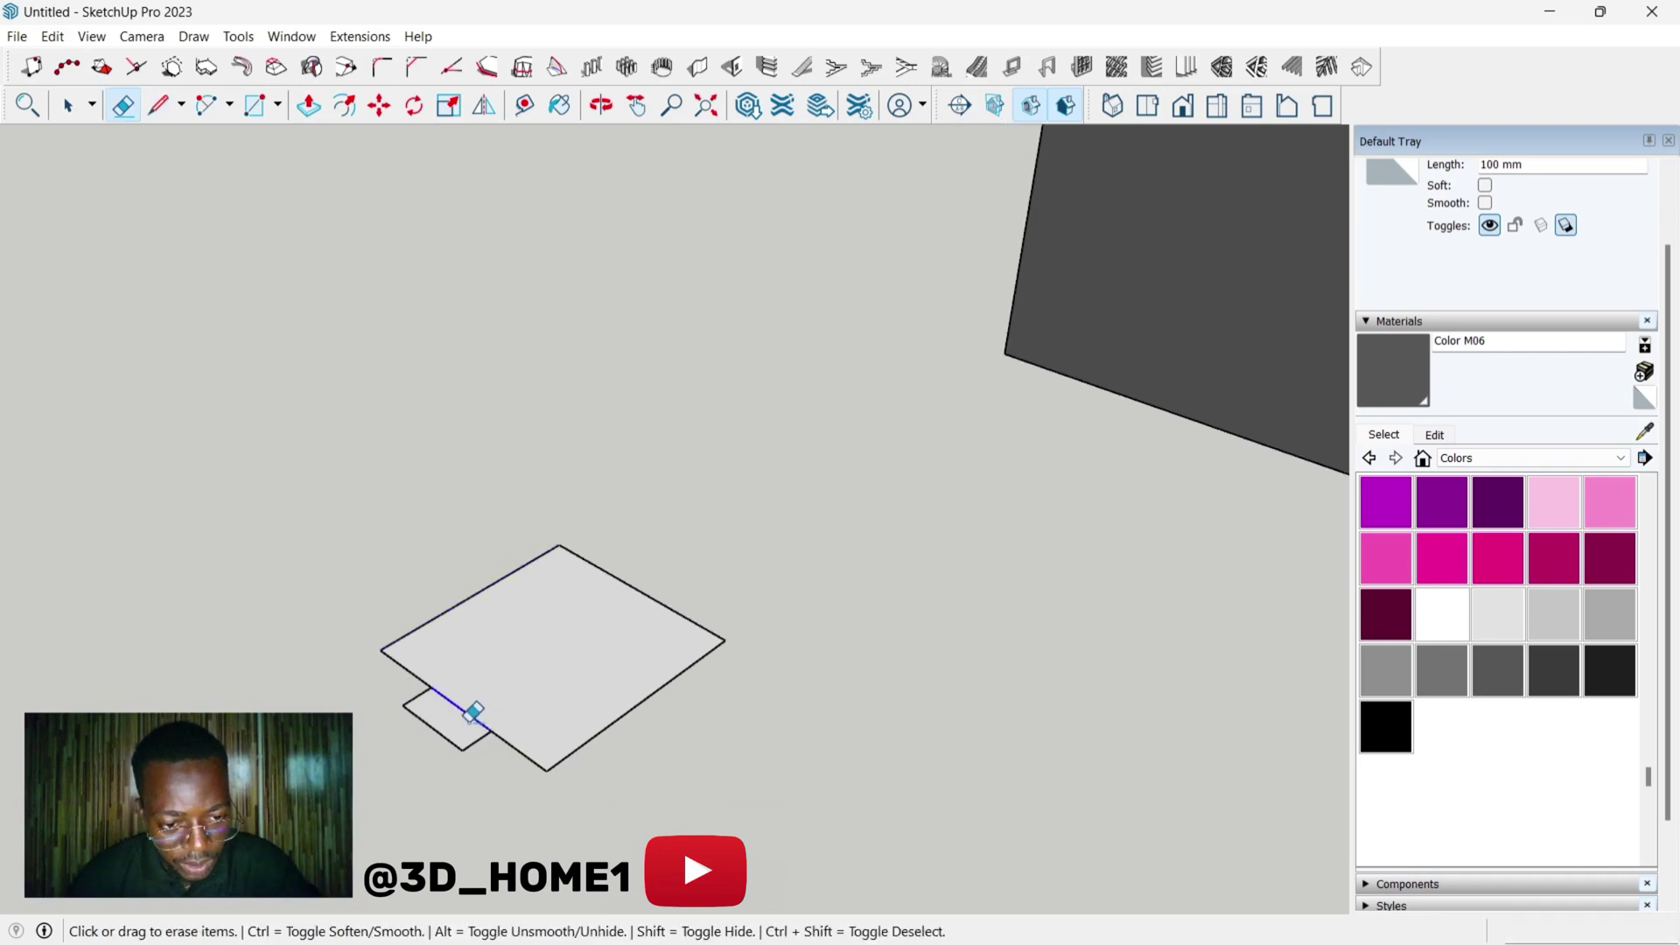
key("p")
left_click(506, 701)
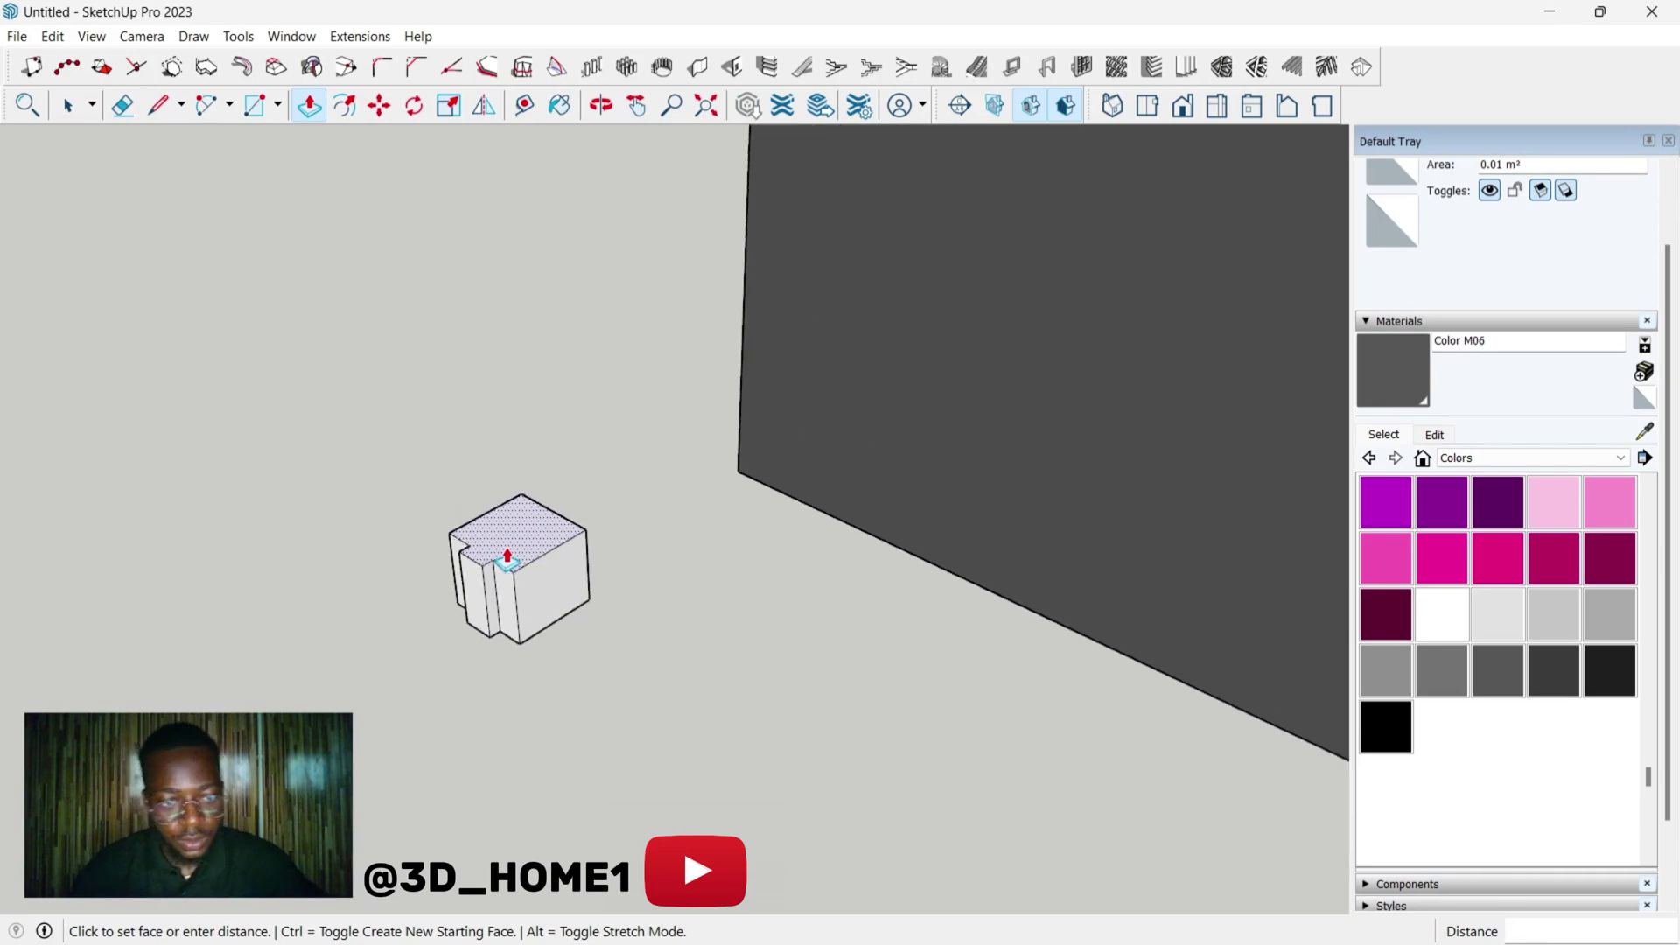
scroll(513, 564, "up", 3)
scroll(537, 581, "down", 3)
scroll(562, 301, "up", 2)
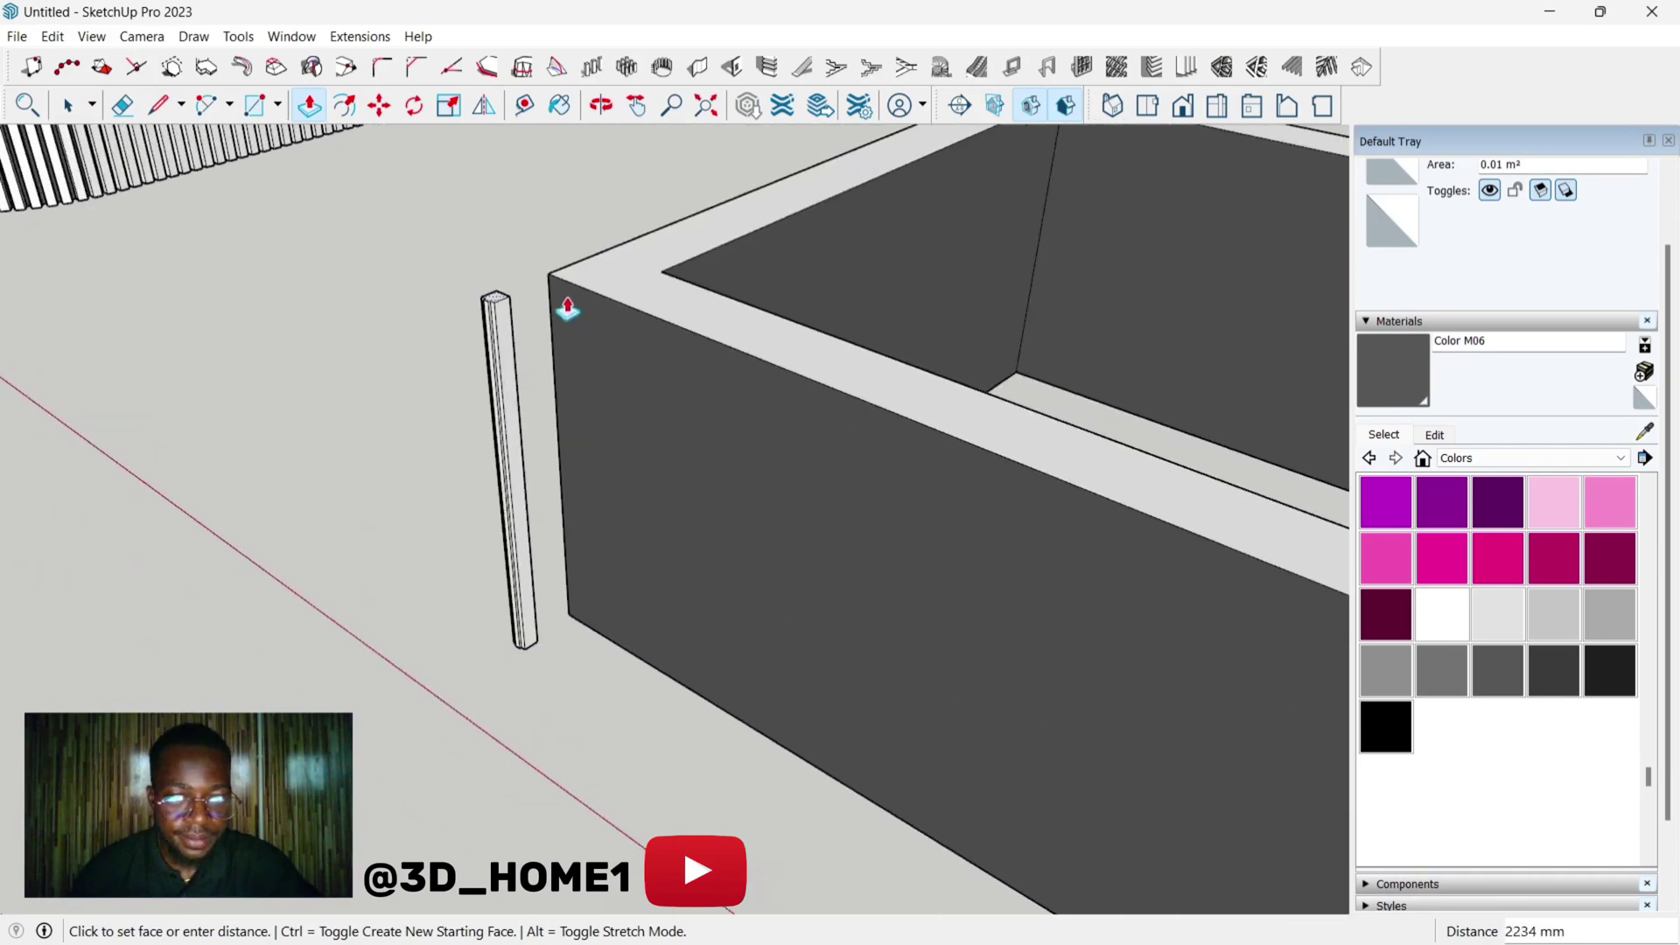
key("Escape")
scroll(537, 637, "down", 2)
scroll(465, 697, "up", 1)
scroll(582, 670, "up", 1)
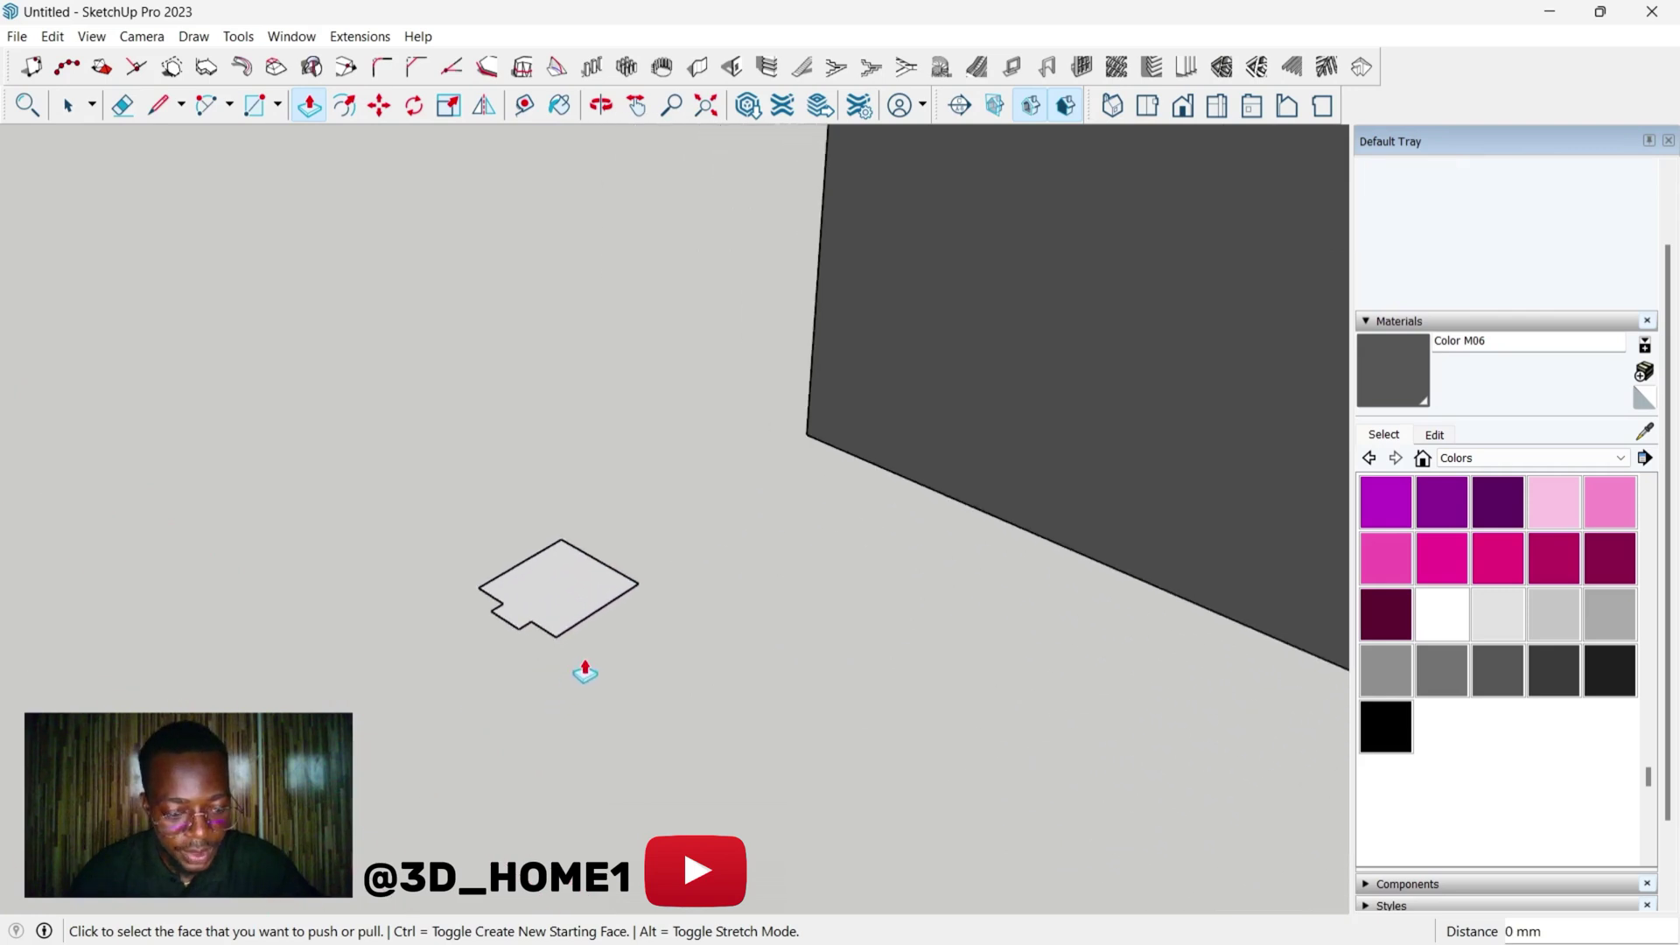
scroll(564, 573, "up", 1)
- Erase the square notch edges and close the outline with a two-point arc
key("a")
scroll(565, 575, "up", 1)
scroll(430, 557, "up", 1)
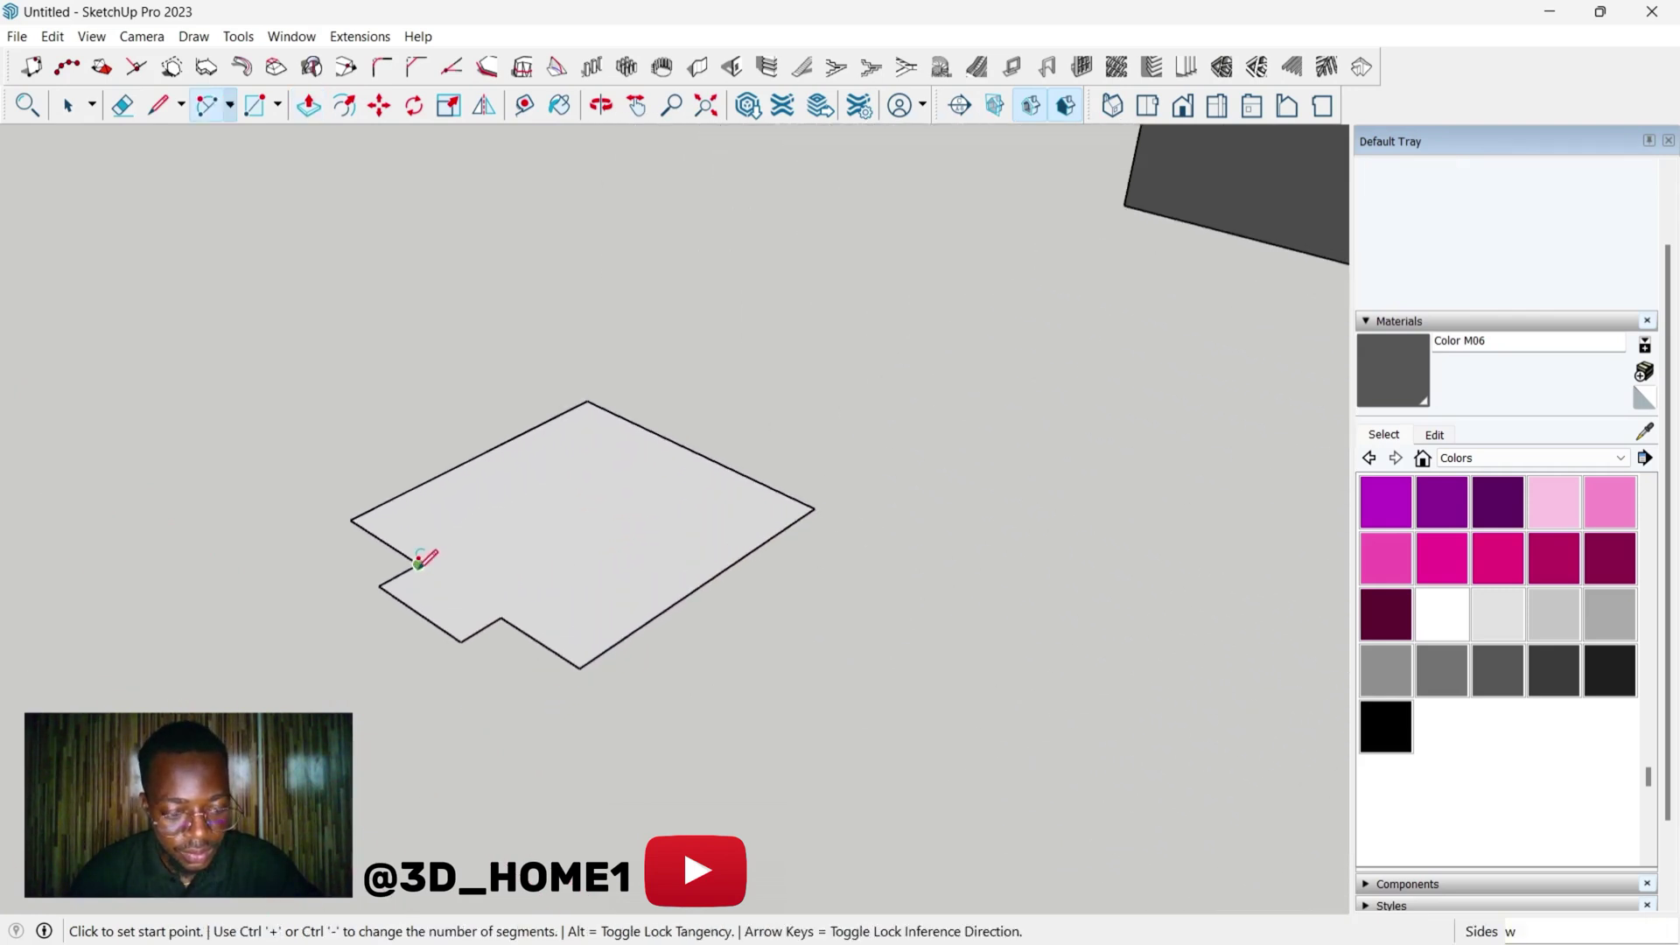
key("e")
left_click_drag(405, 563, 432, 630)
left_click(481, 621)
key("a")
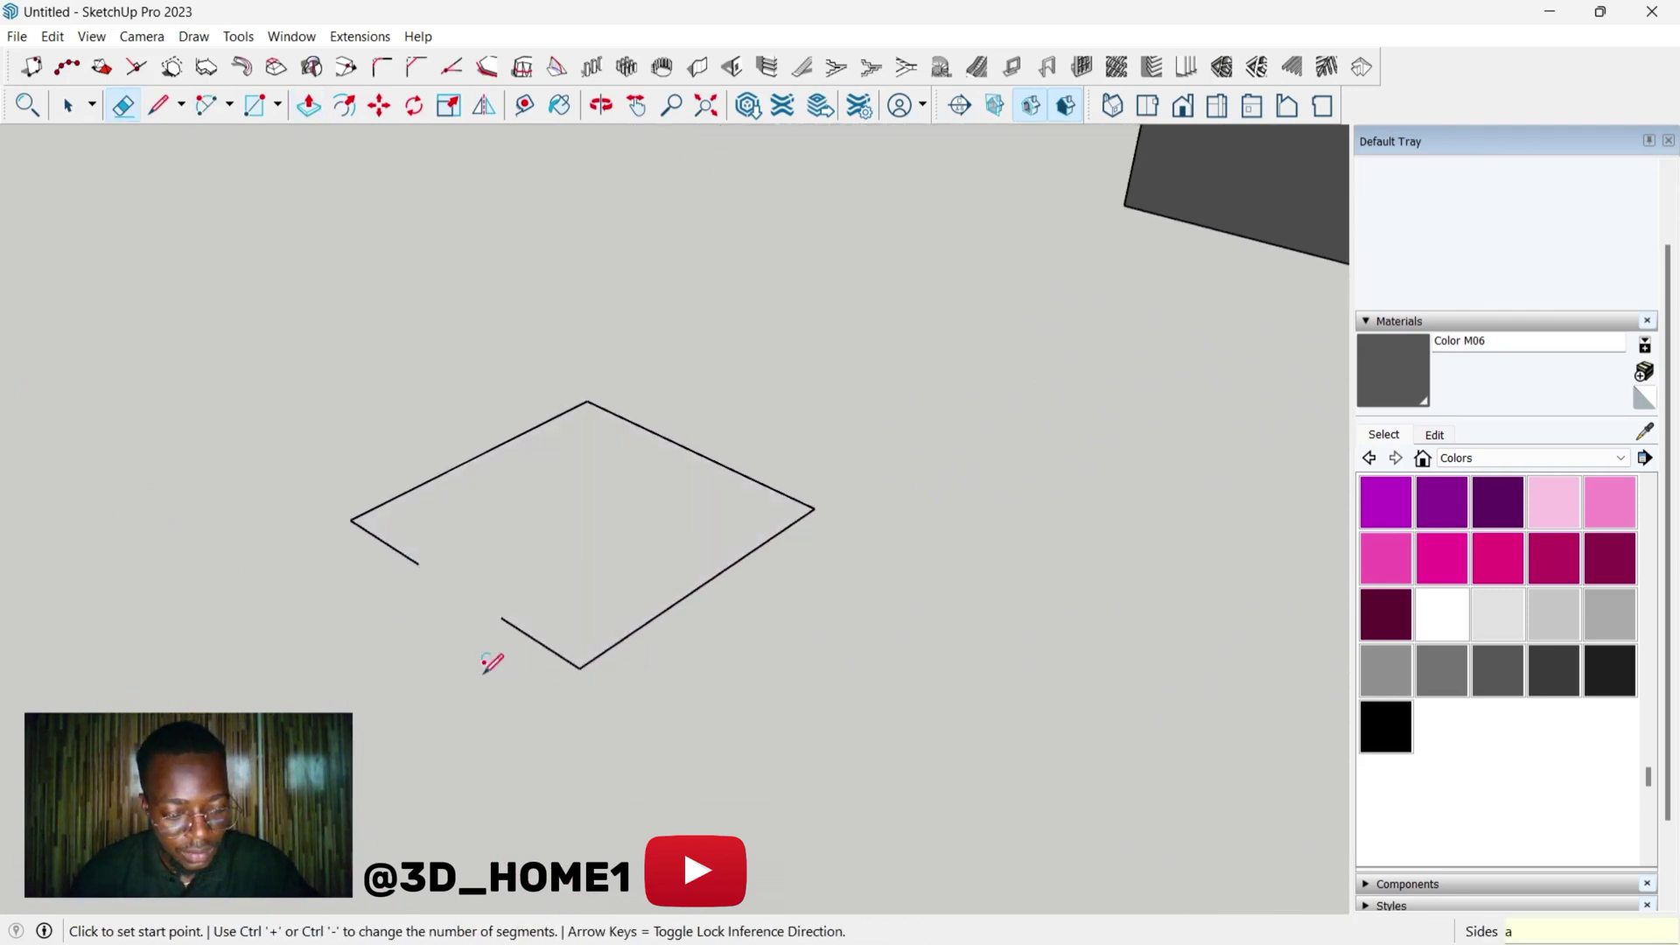
left_click(418, 564)
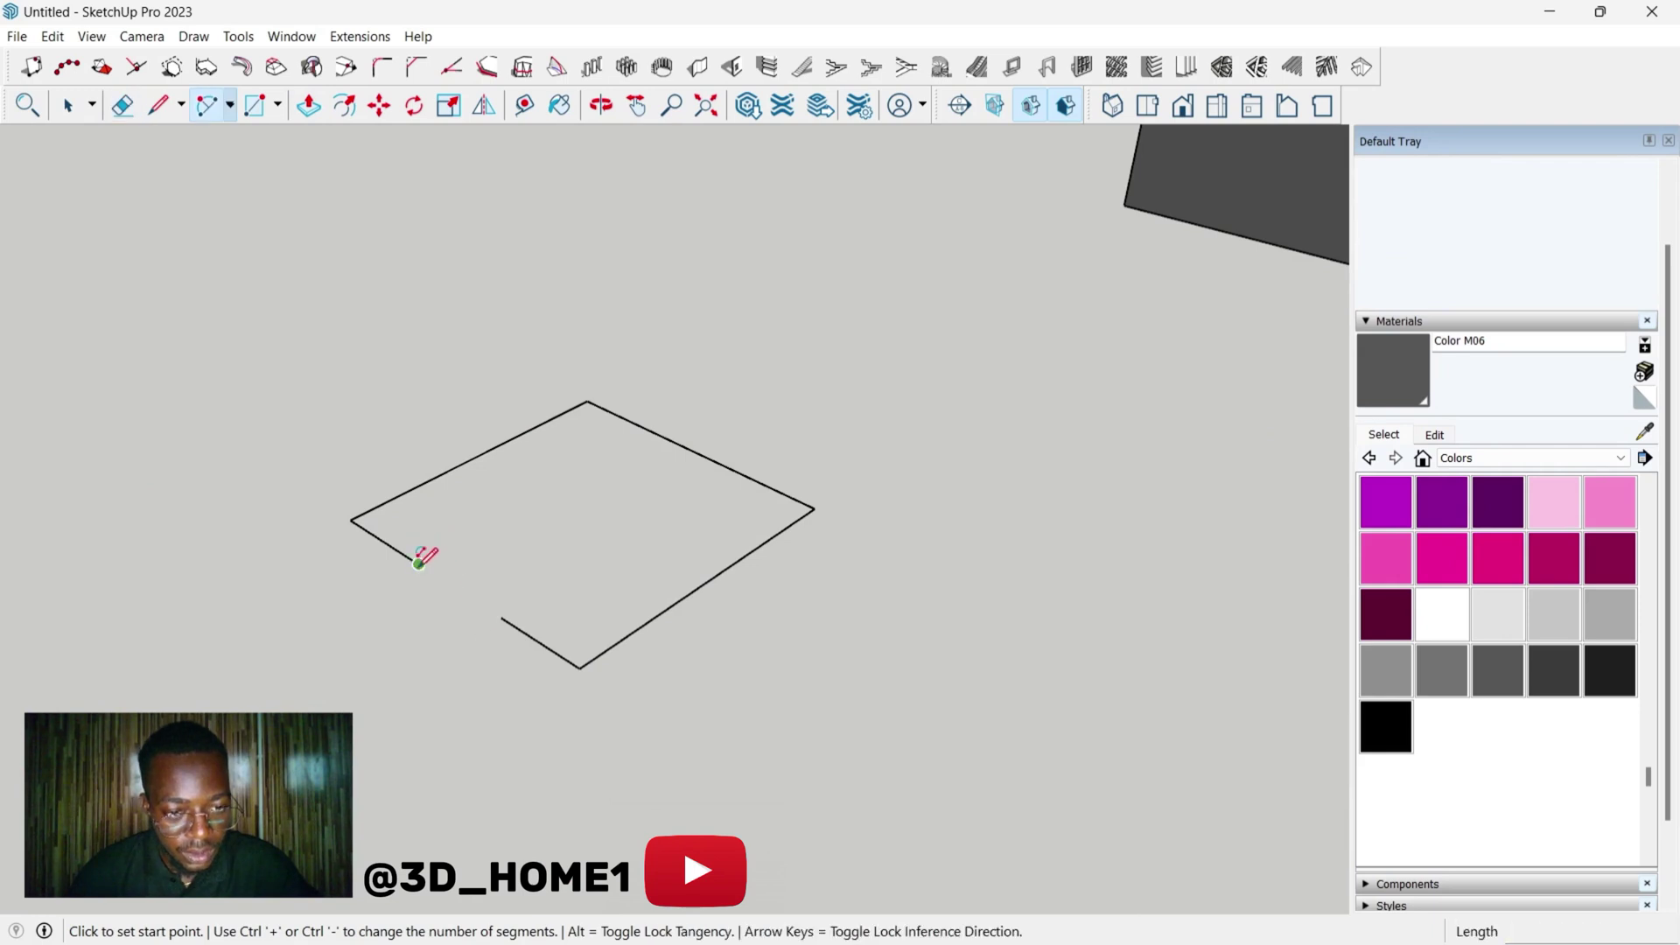
left_click(503, 614)
left_click(442, 590)
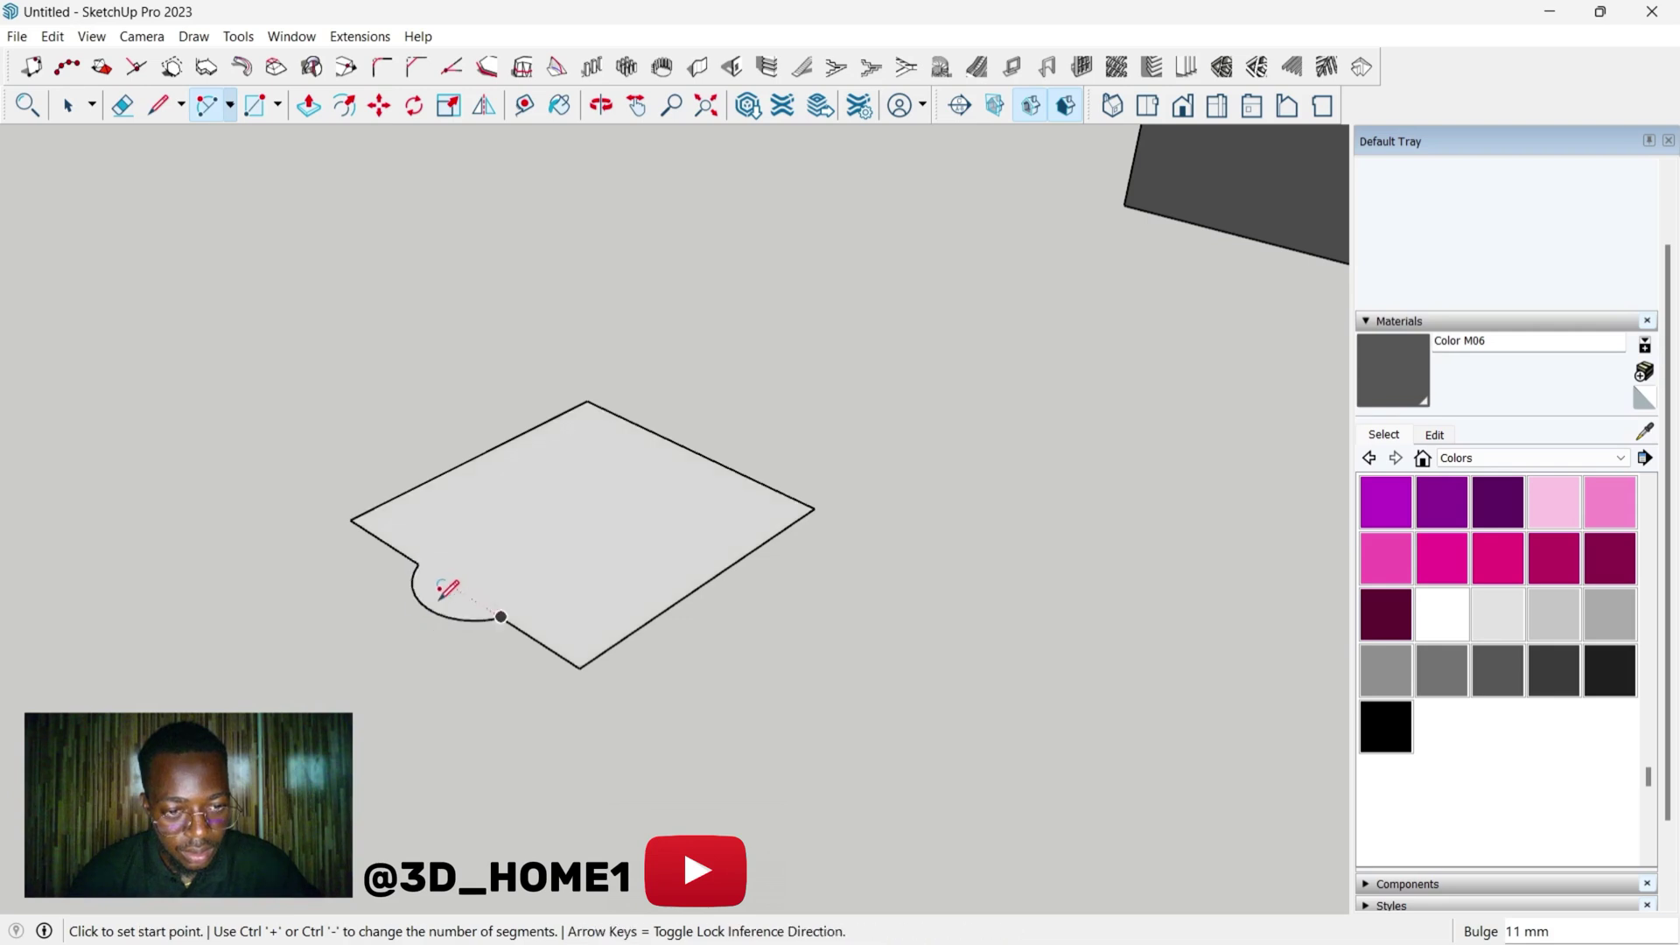
- Push/Pull the rounded-notch profile up into a tall strip
key("space")
scroll(447, 589, "down", 1)
key("p")
left_click(511, 592)
scroll(518, 510, "down", 2)
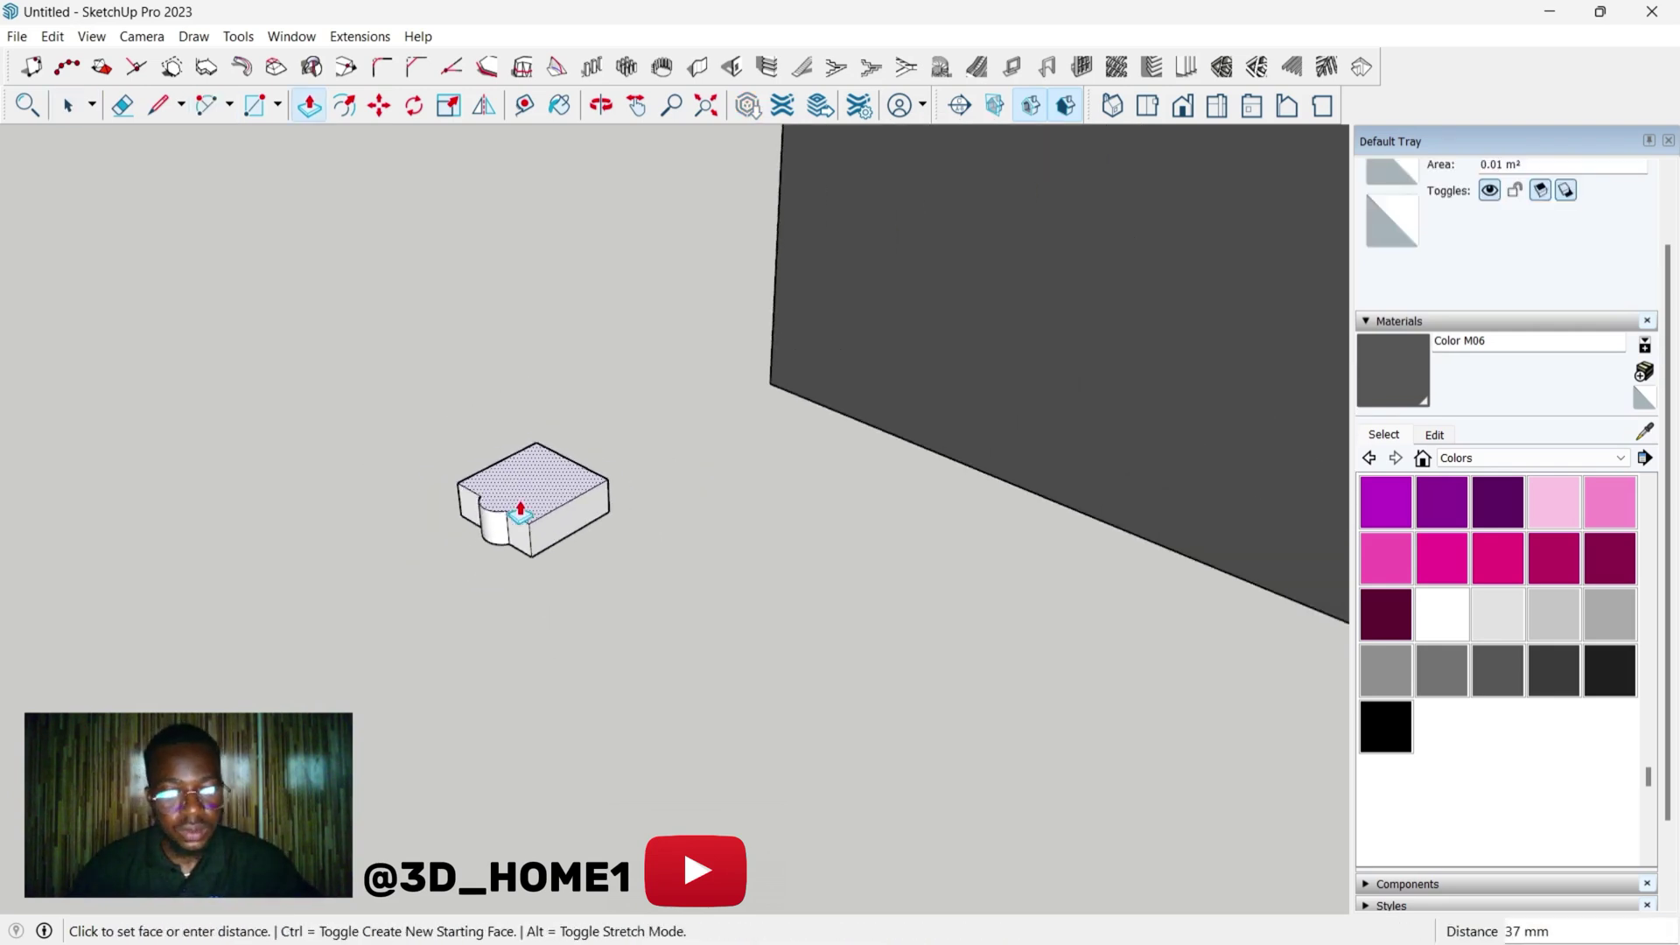
mouse_move(520, 509)
middle_mouse_down()
mouse_move(669, 333)
mouse_move(596, 480)
middle_mouse_up()
- Stop the strip at the wall's top height and make it a group
left_click(704, 251)
key("space")
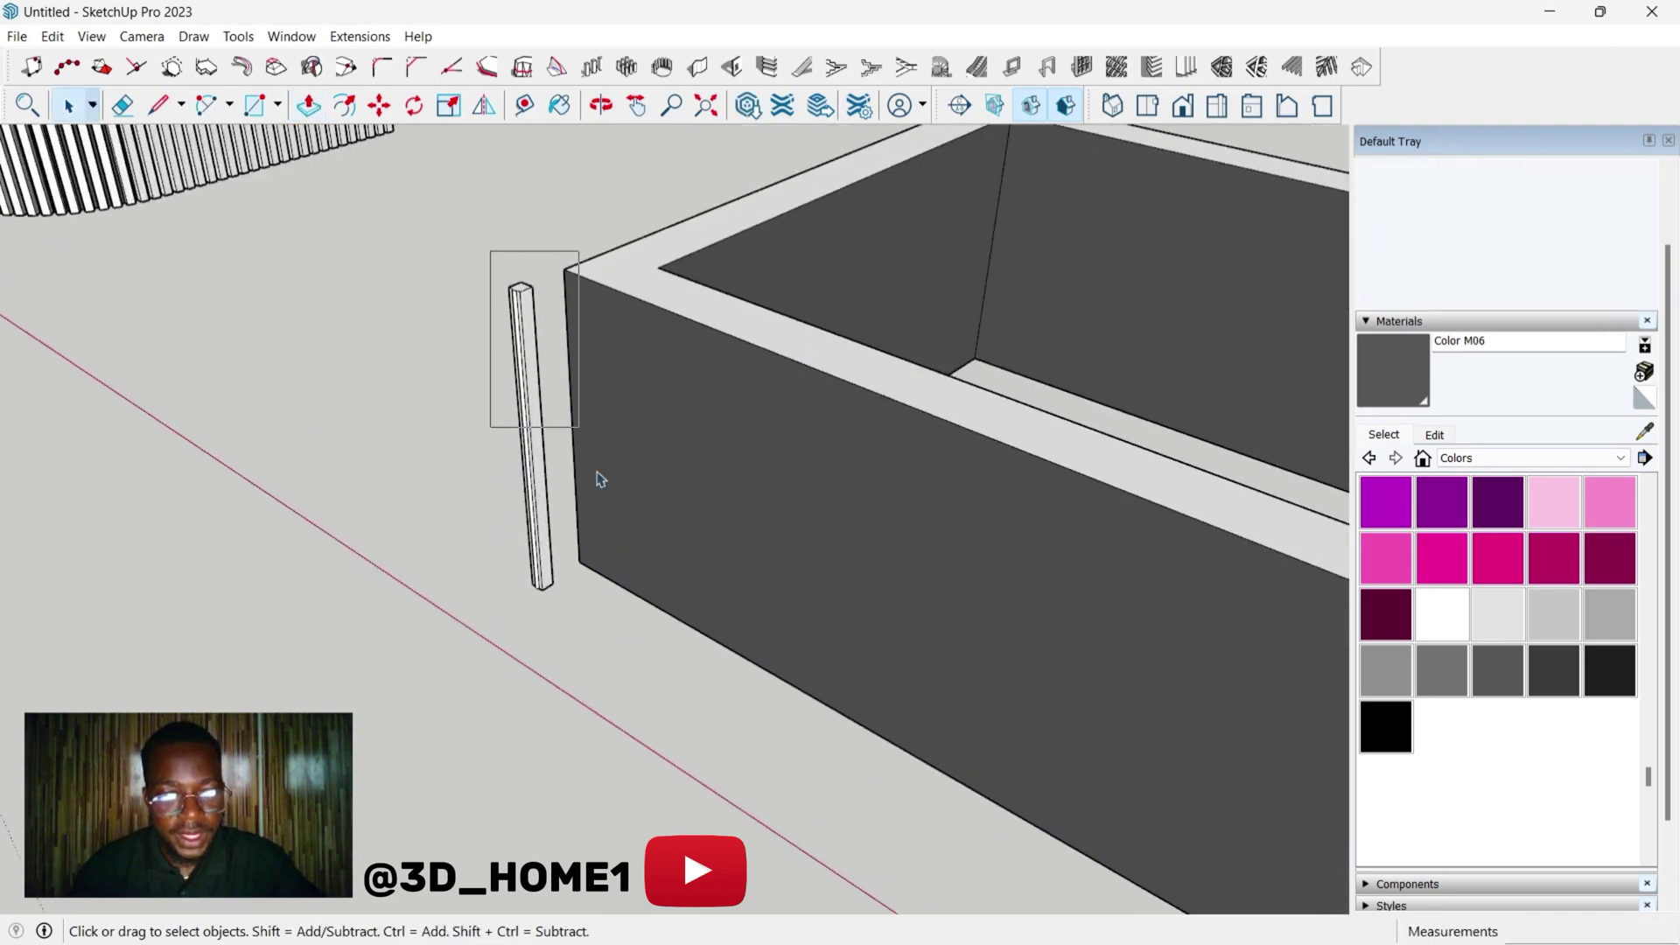
mouse_move(596, 479)
left_mouse_down()
mouse_move(555, 677)
mouse_move(559, 664)
left_mouse_up()
scroll(542, 400, "up", 2)
right_click(536, 380)
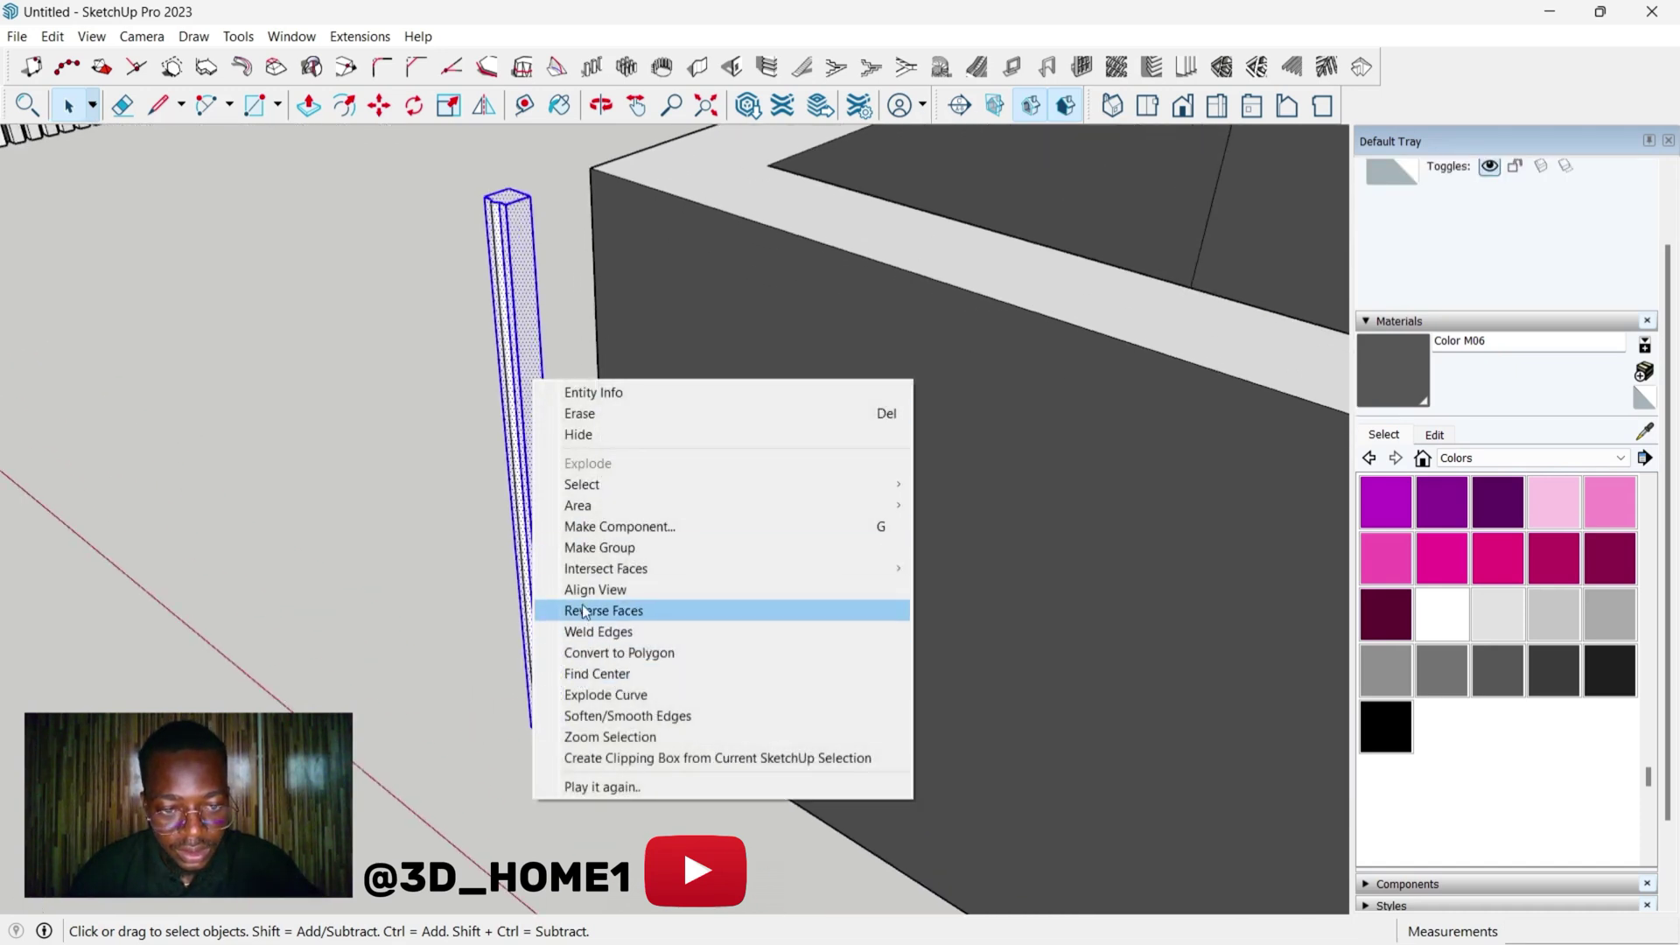
left_click(592, 555)
- Move the grouped strip from its top corner onto the plain box's corner
mouse_move(487, 631)
middle_mouse_down()
mouse_move(569, 365)
mouse_move(590, 355)
middle_mouse_up()
scroll(599, 397, "up", 3)
key("m")
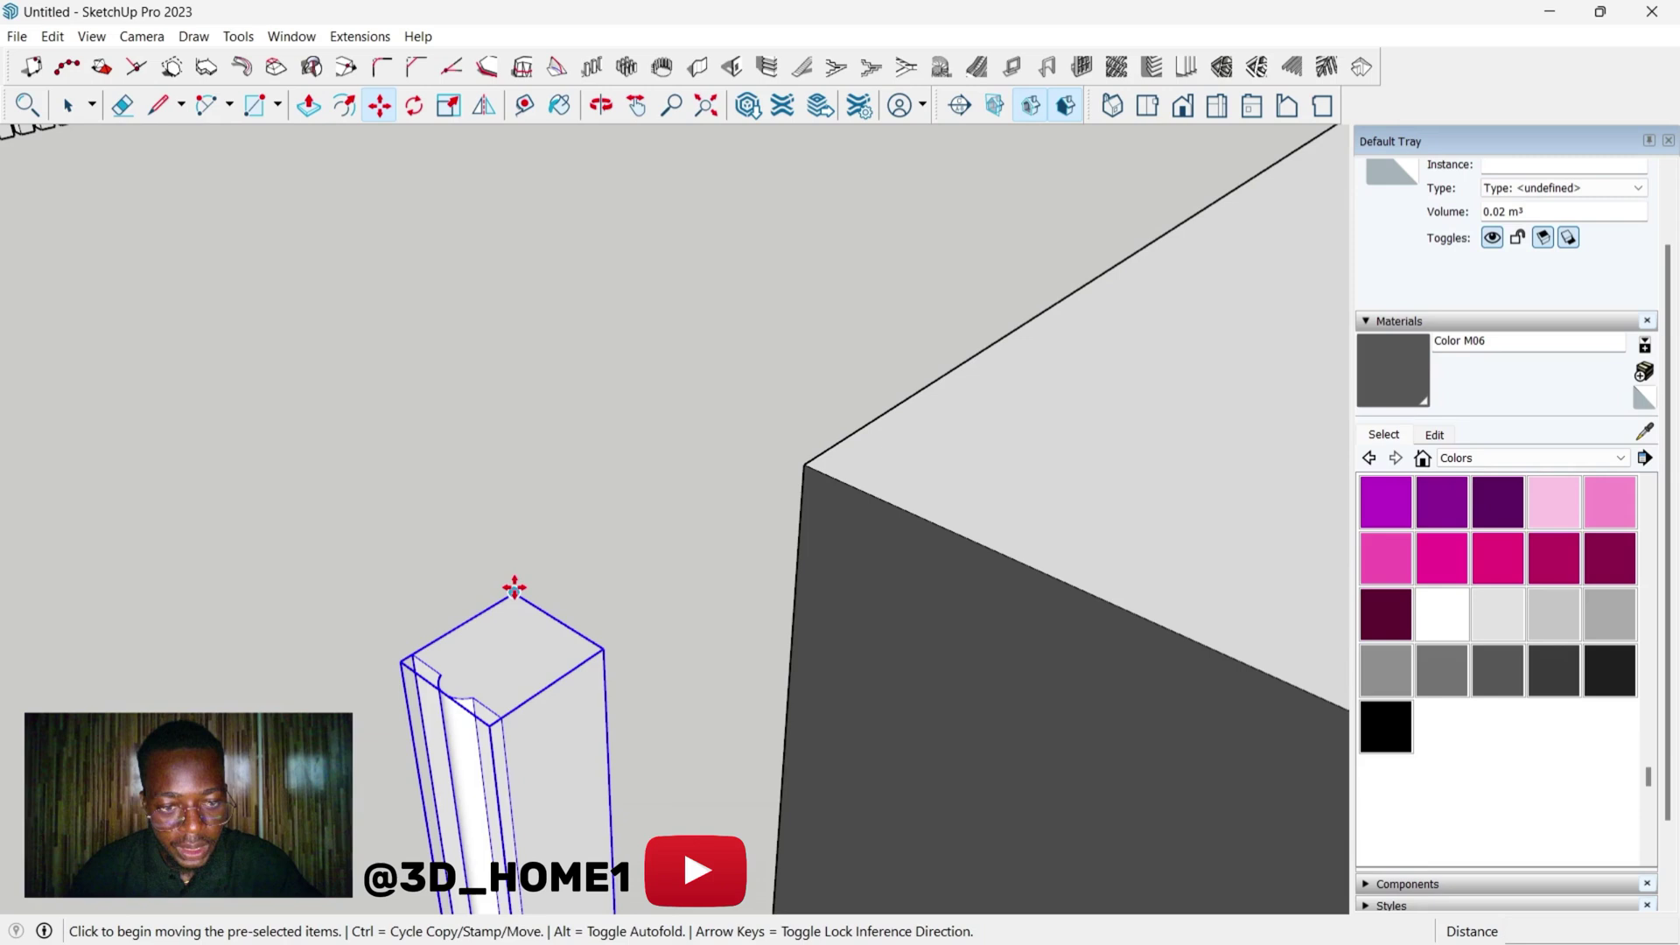
left_click(515, 588)
left_click(808, 462)
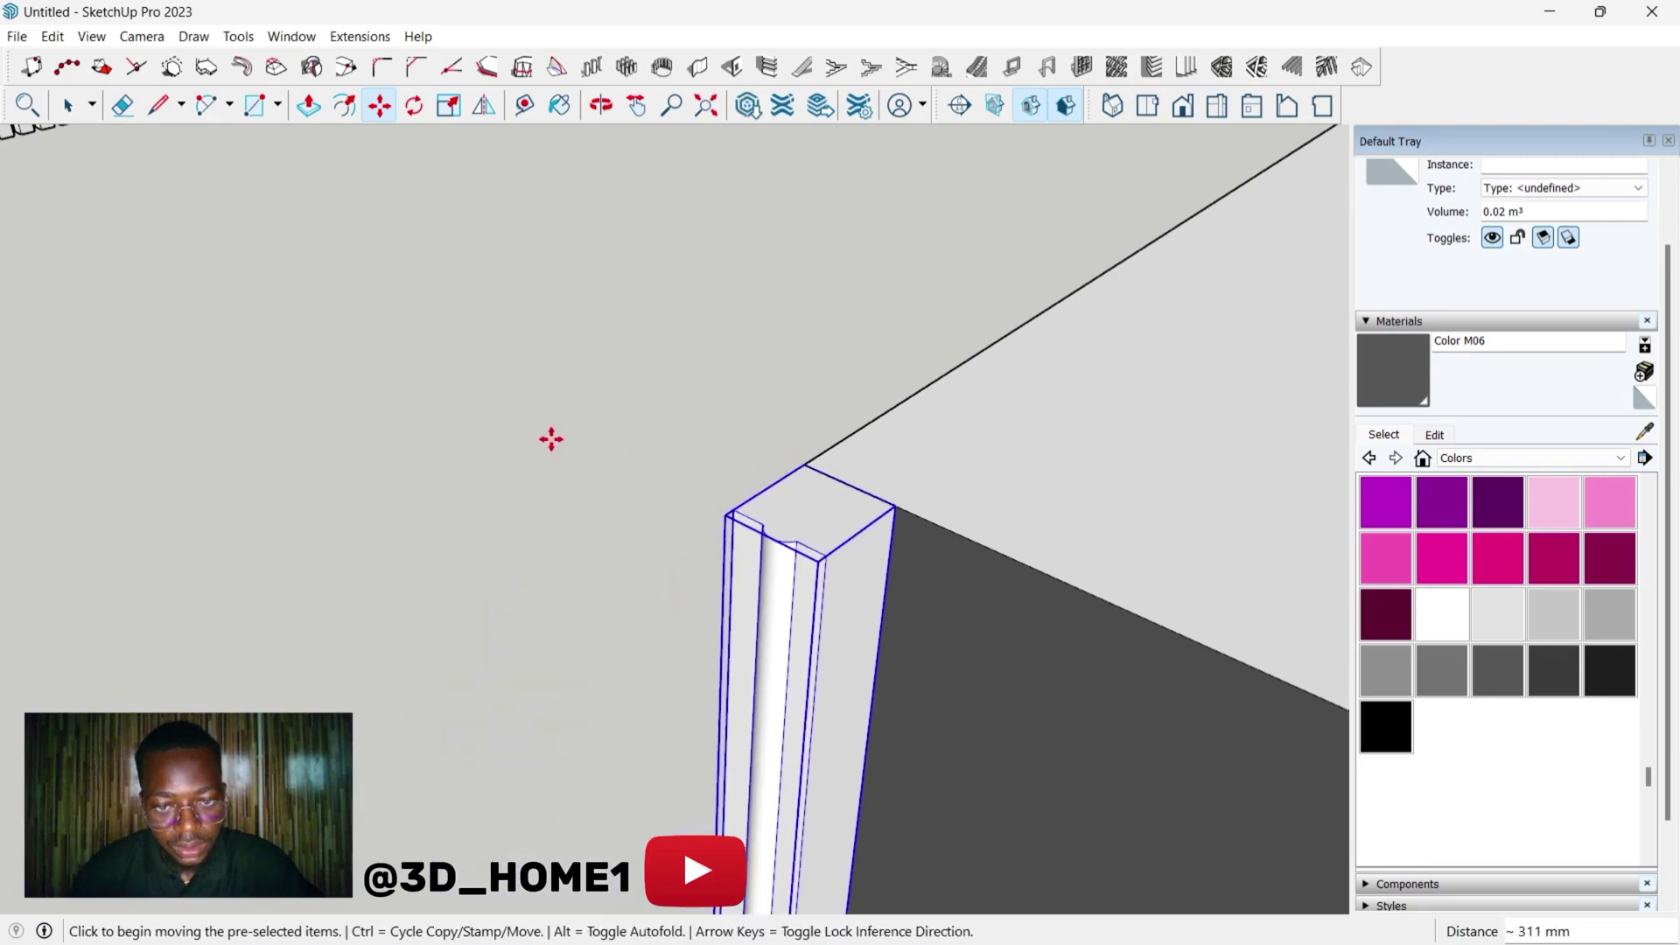
key("space")
scroll(552, 438, "up", 3)
left_click(487, 468)
middle_click_drag(626, 464, 441, 473)
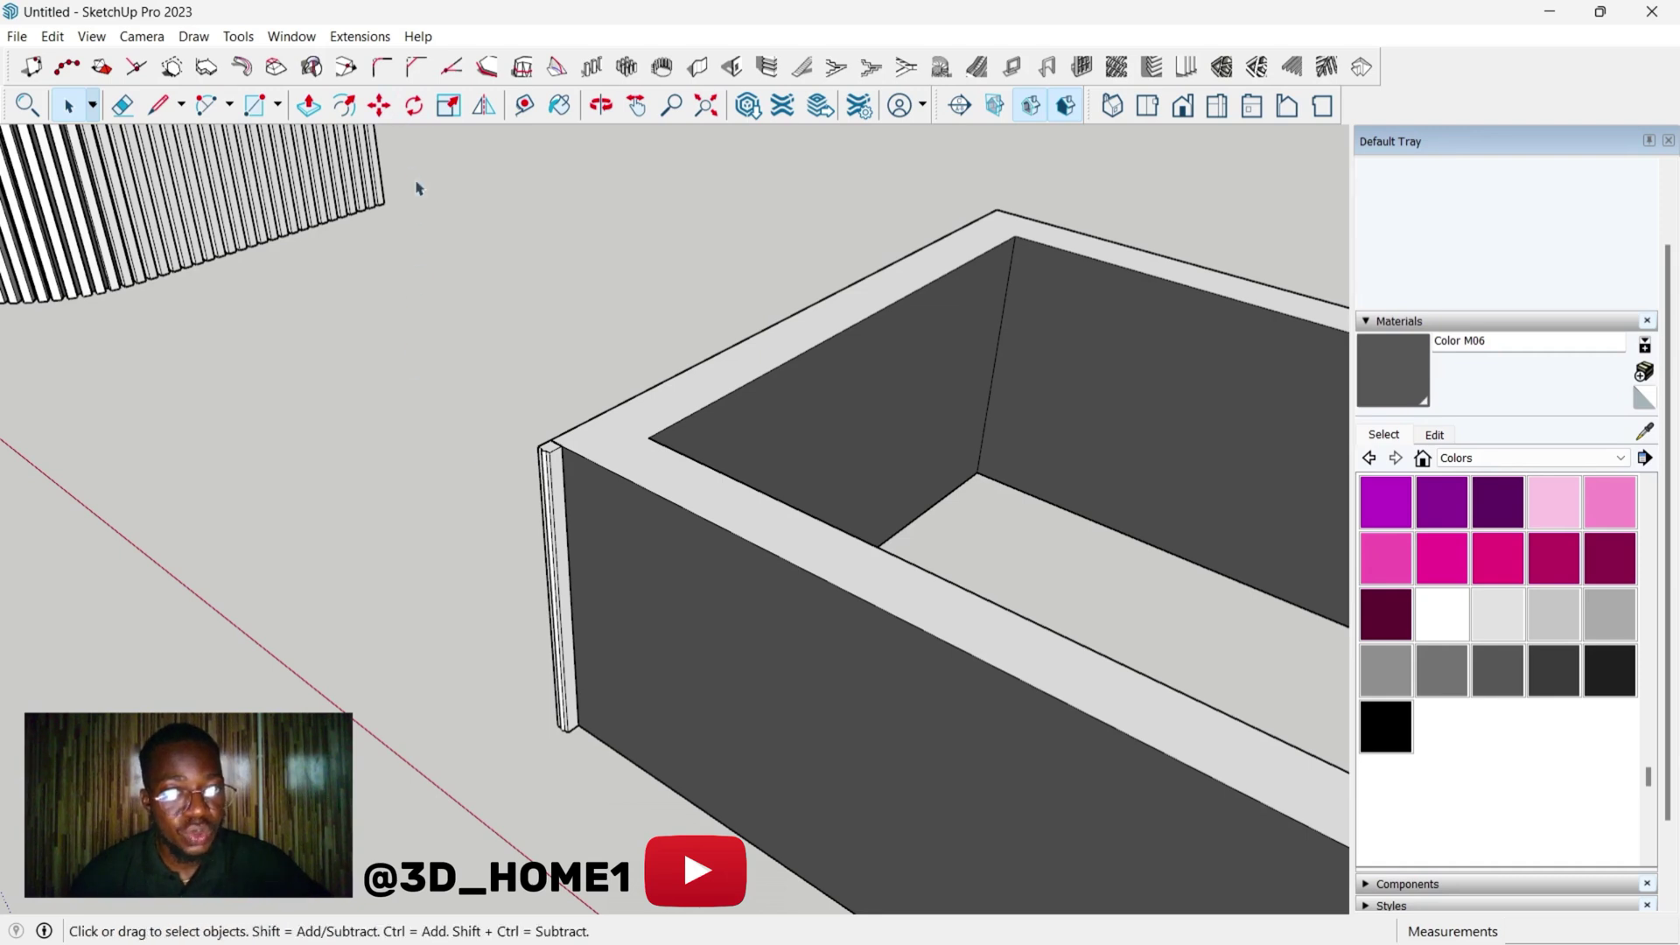
- Bring up the Extensions menu to launch Copy Along Curve with 150 mm spacing
middle_click_drag(465, 431, 294, 258)
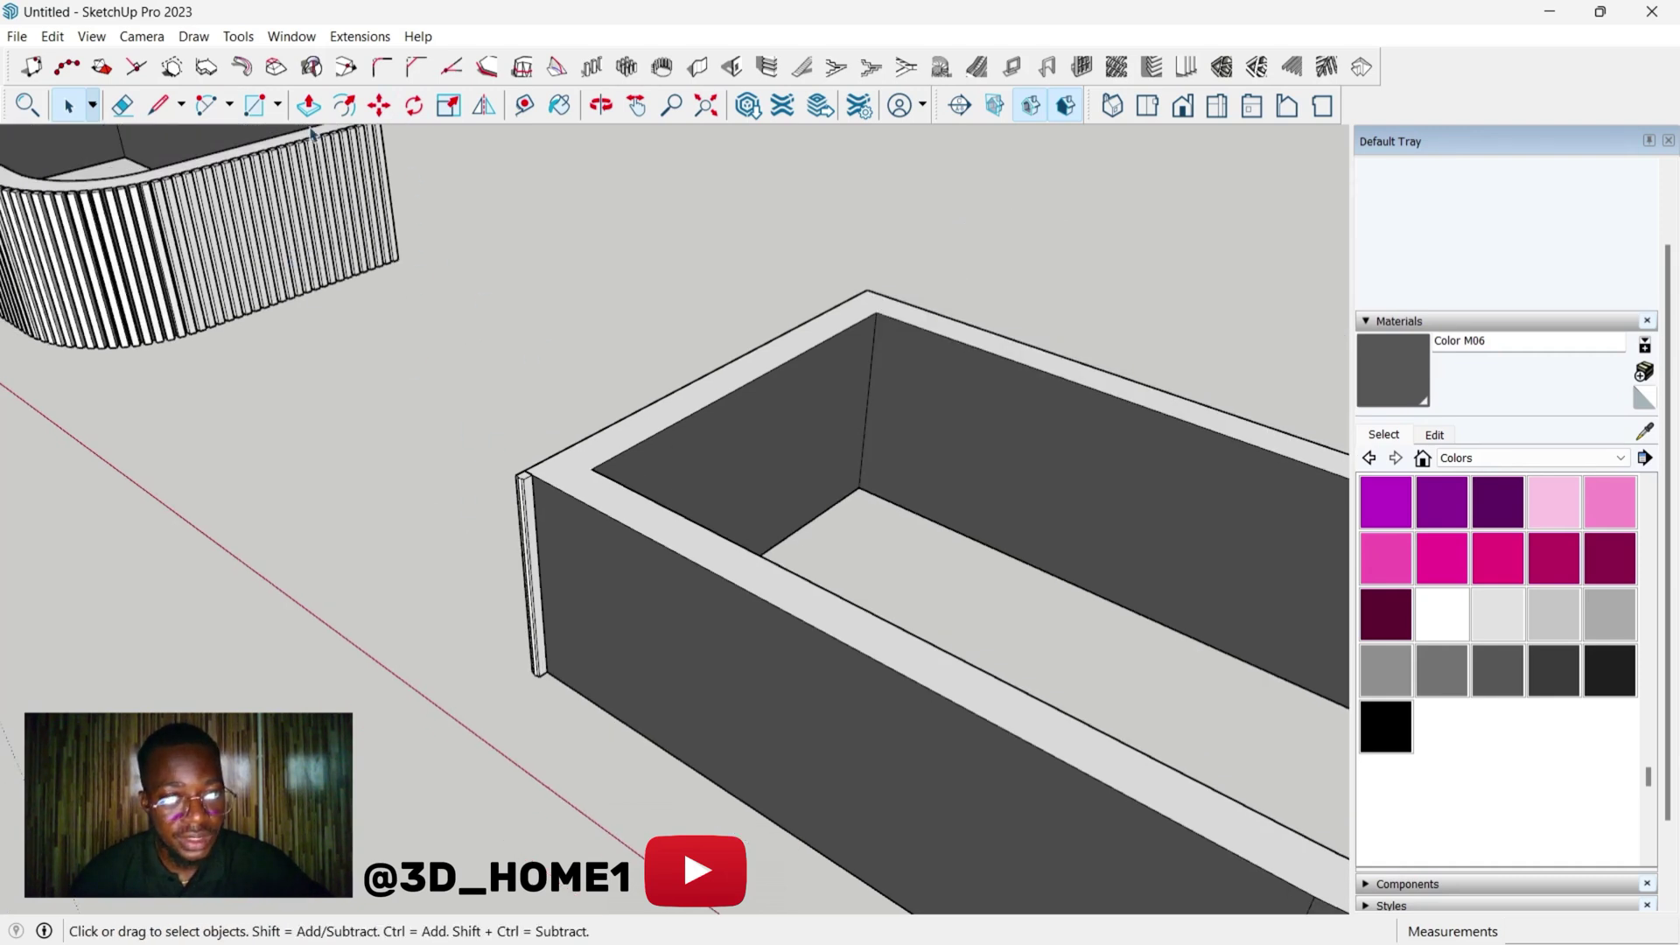
left_click(363, 37)
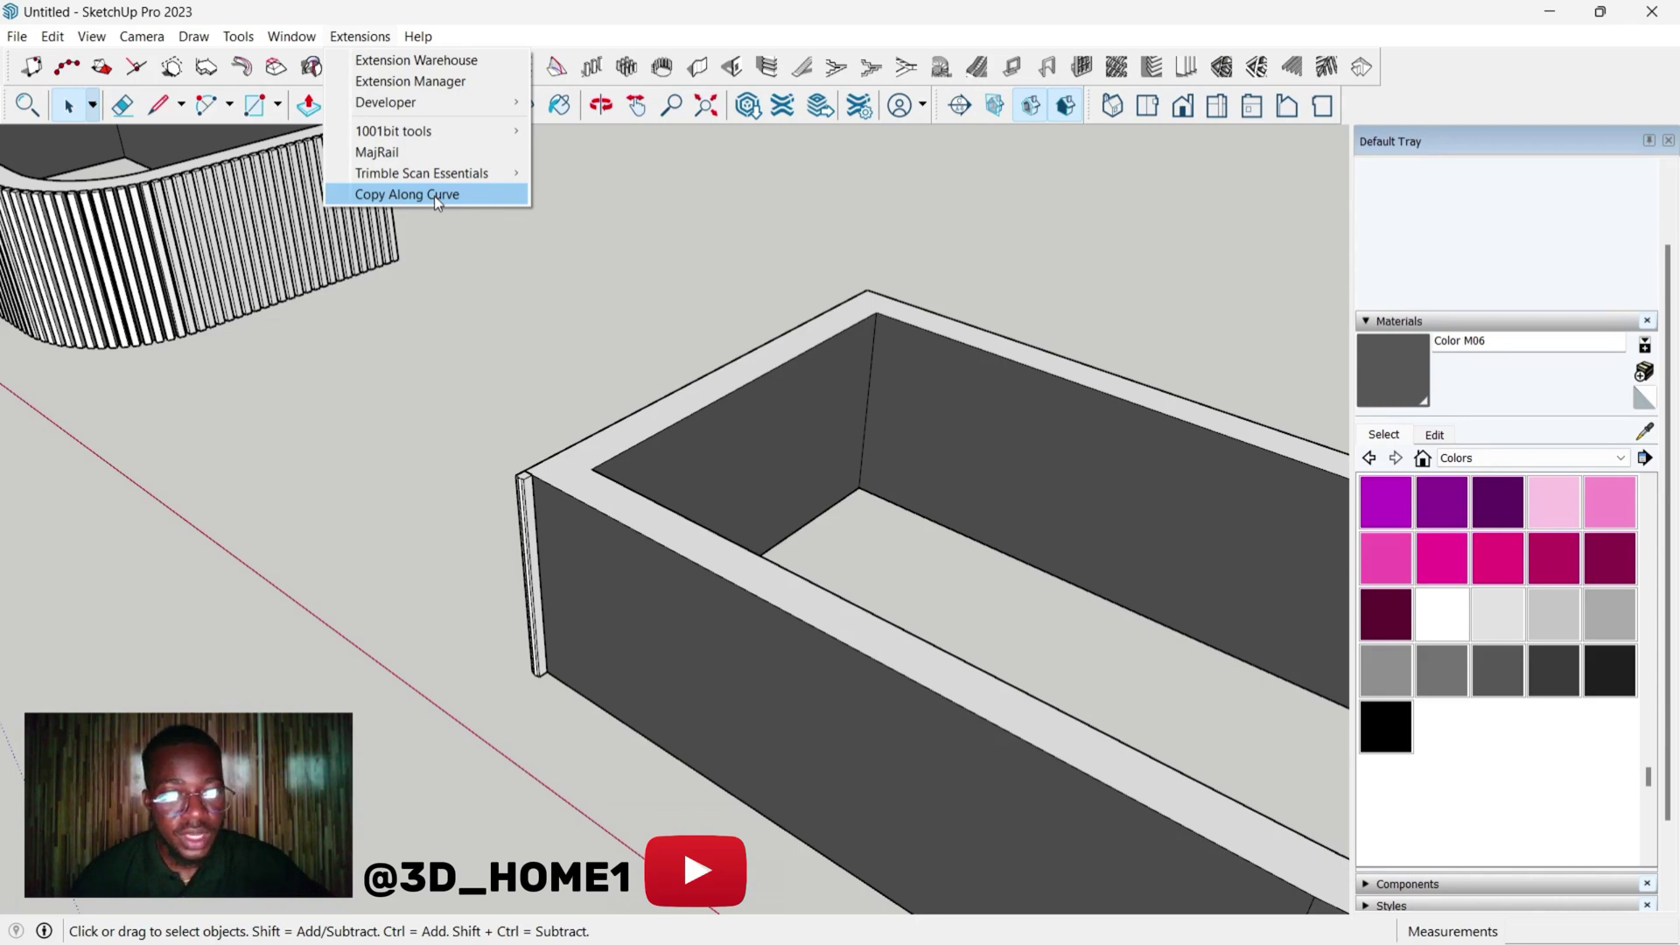
- Copy the notched strip group along the wall's top outer edge at 150 mm spacing
left_click(393, 195)
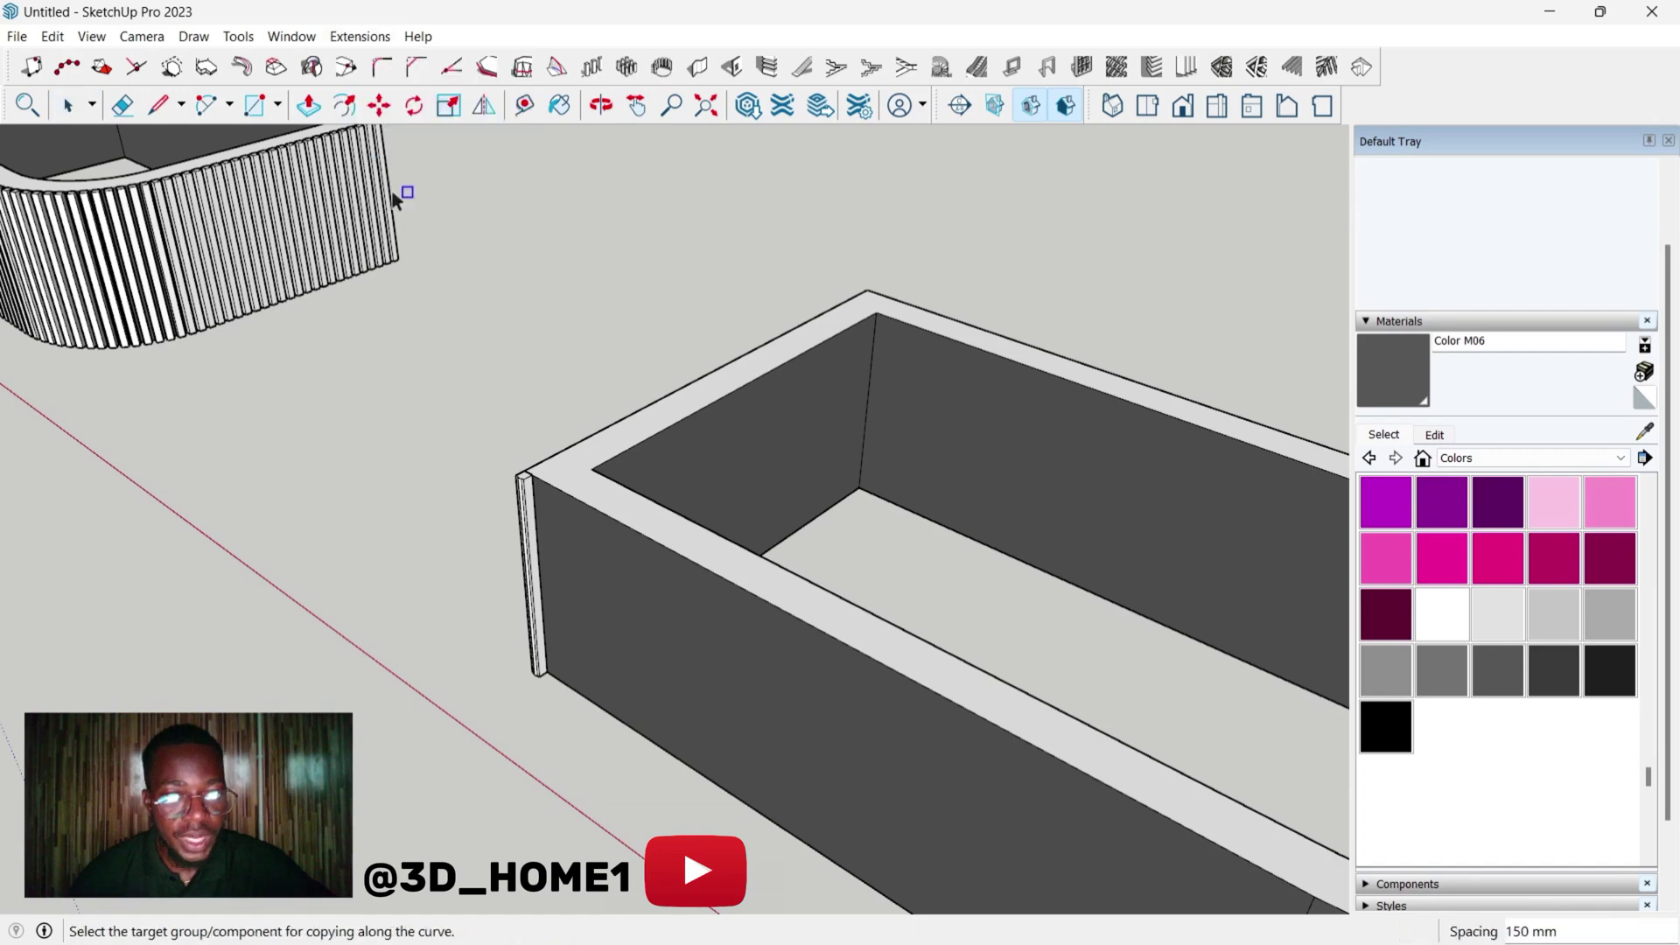
scroll(455, 441, "up", 2)
scroll(571, 453, "up", 1)
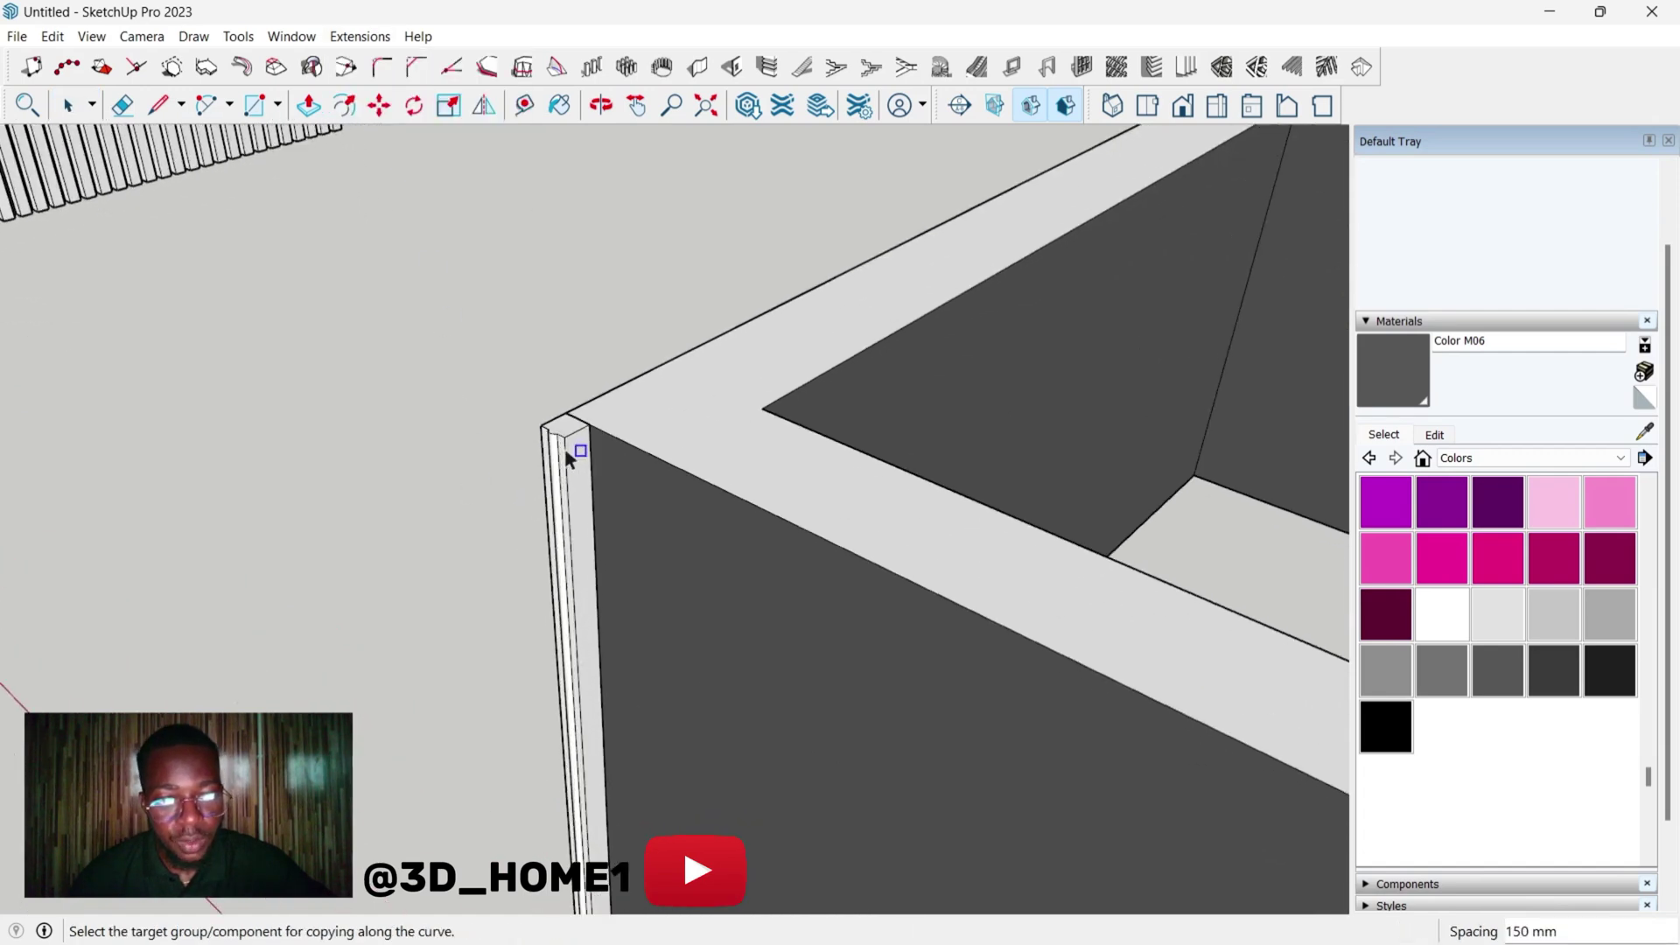
left_click(565, 439)
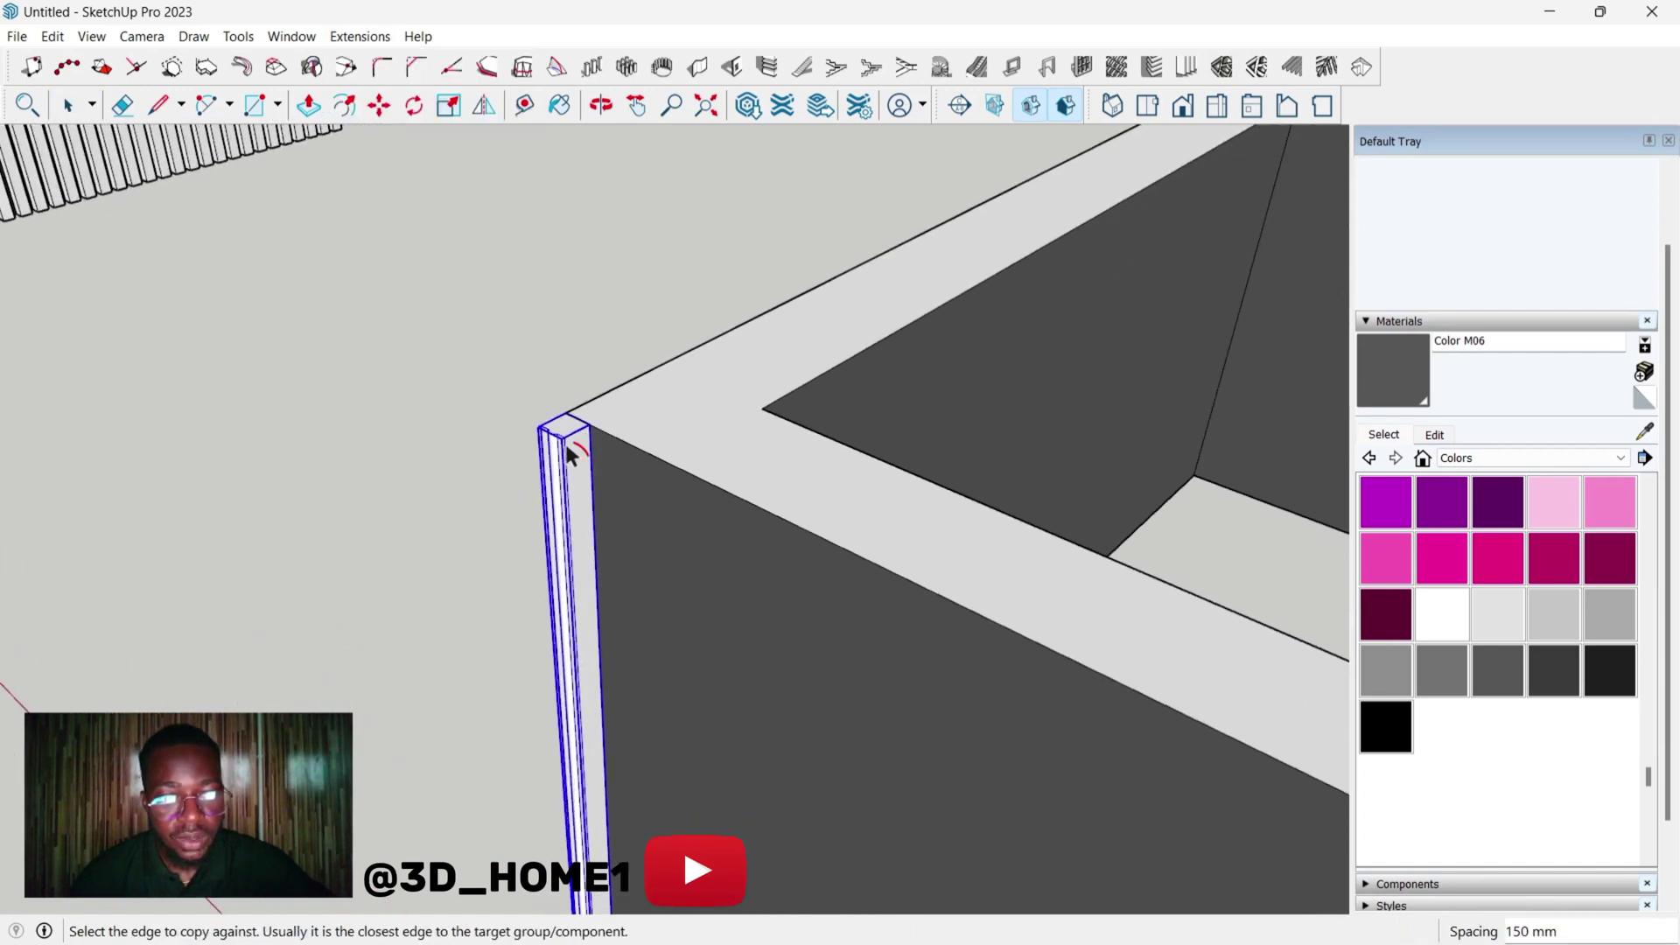
left_click(616, 437)
scroll(473, 421, "down", 3)
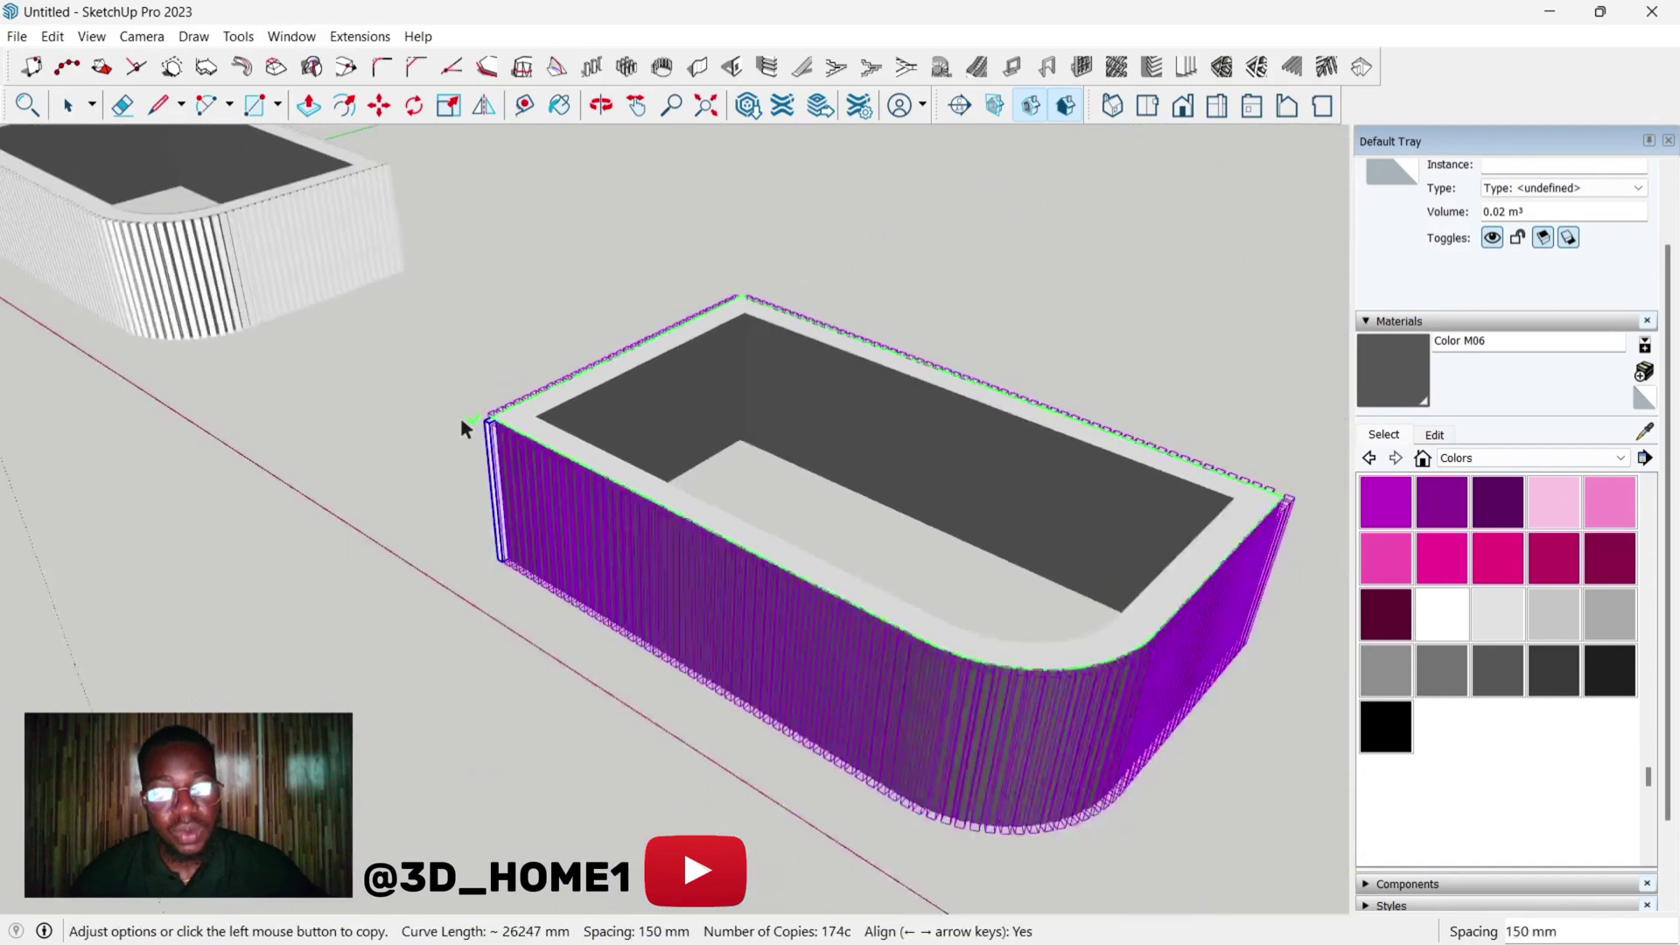
scroll(459, 421, "down", 2)
scroll(454, 444, "up", 1)
left_click(453, 442)
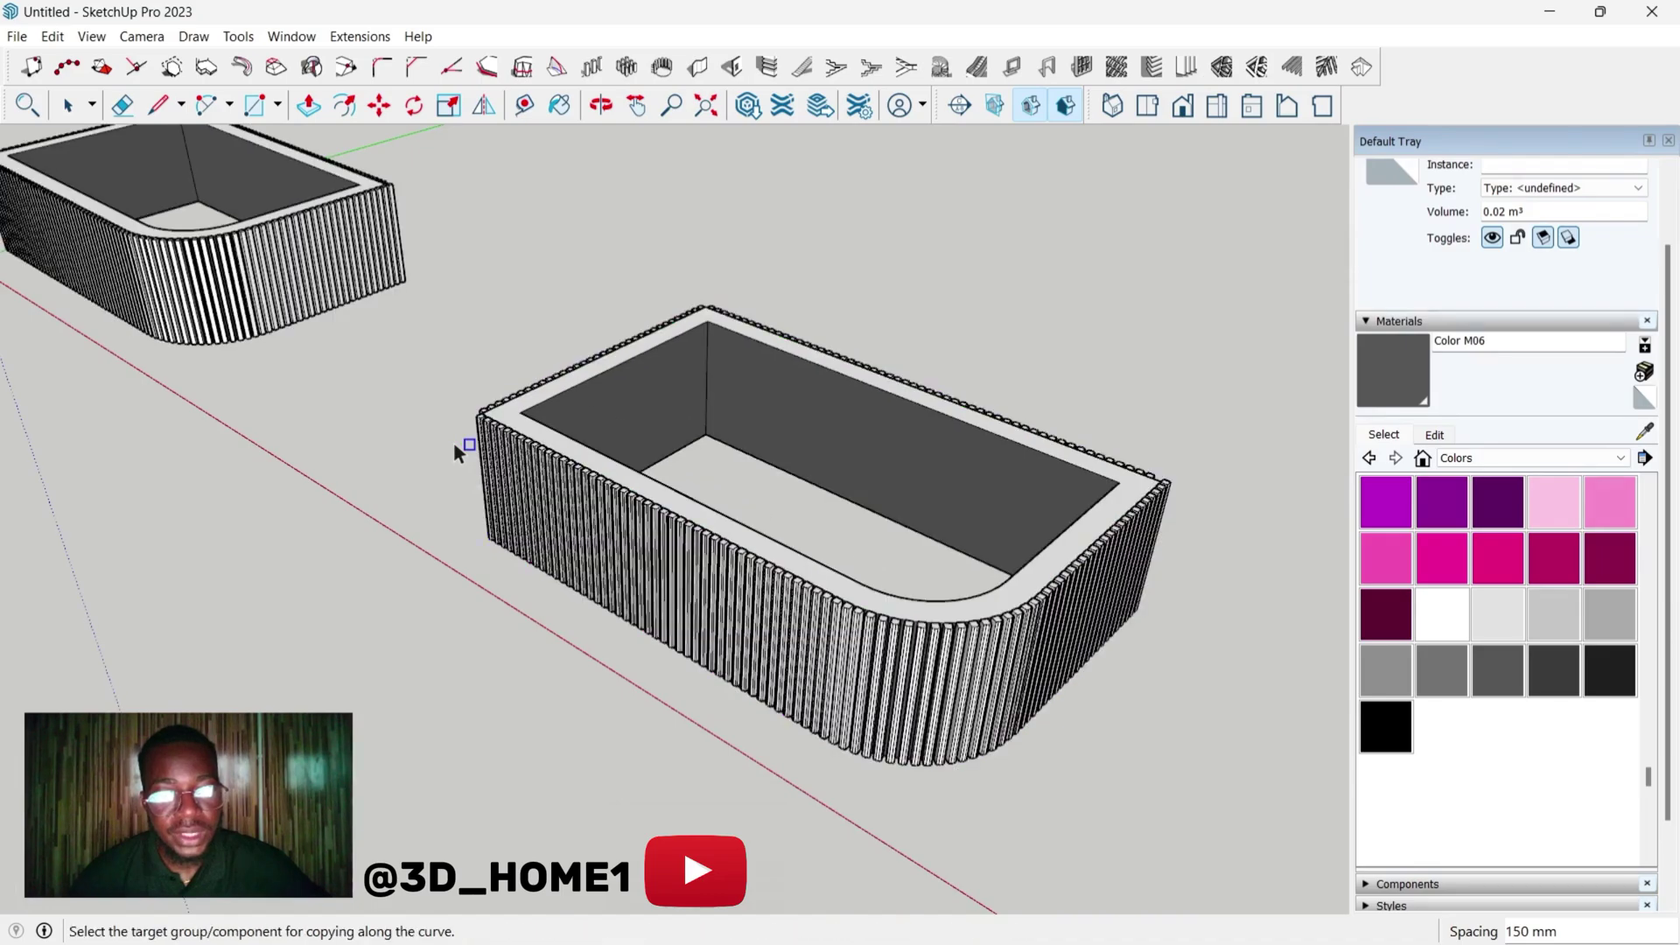
scroll(853, 657, "up", 3)
scroll(815, 604, "up", 2)
scroll(814, 604, "up", 2)
scroll(799, 488, "up", 1)
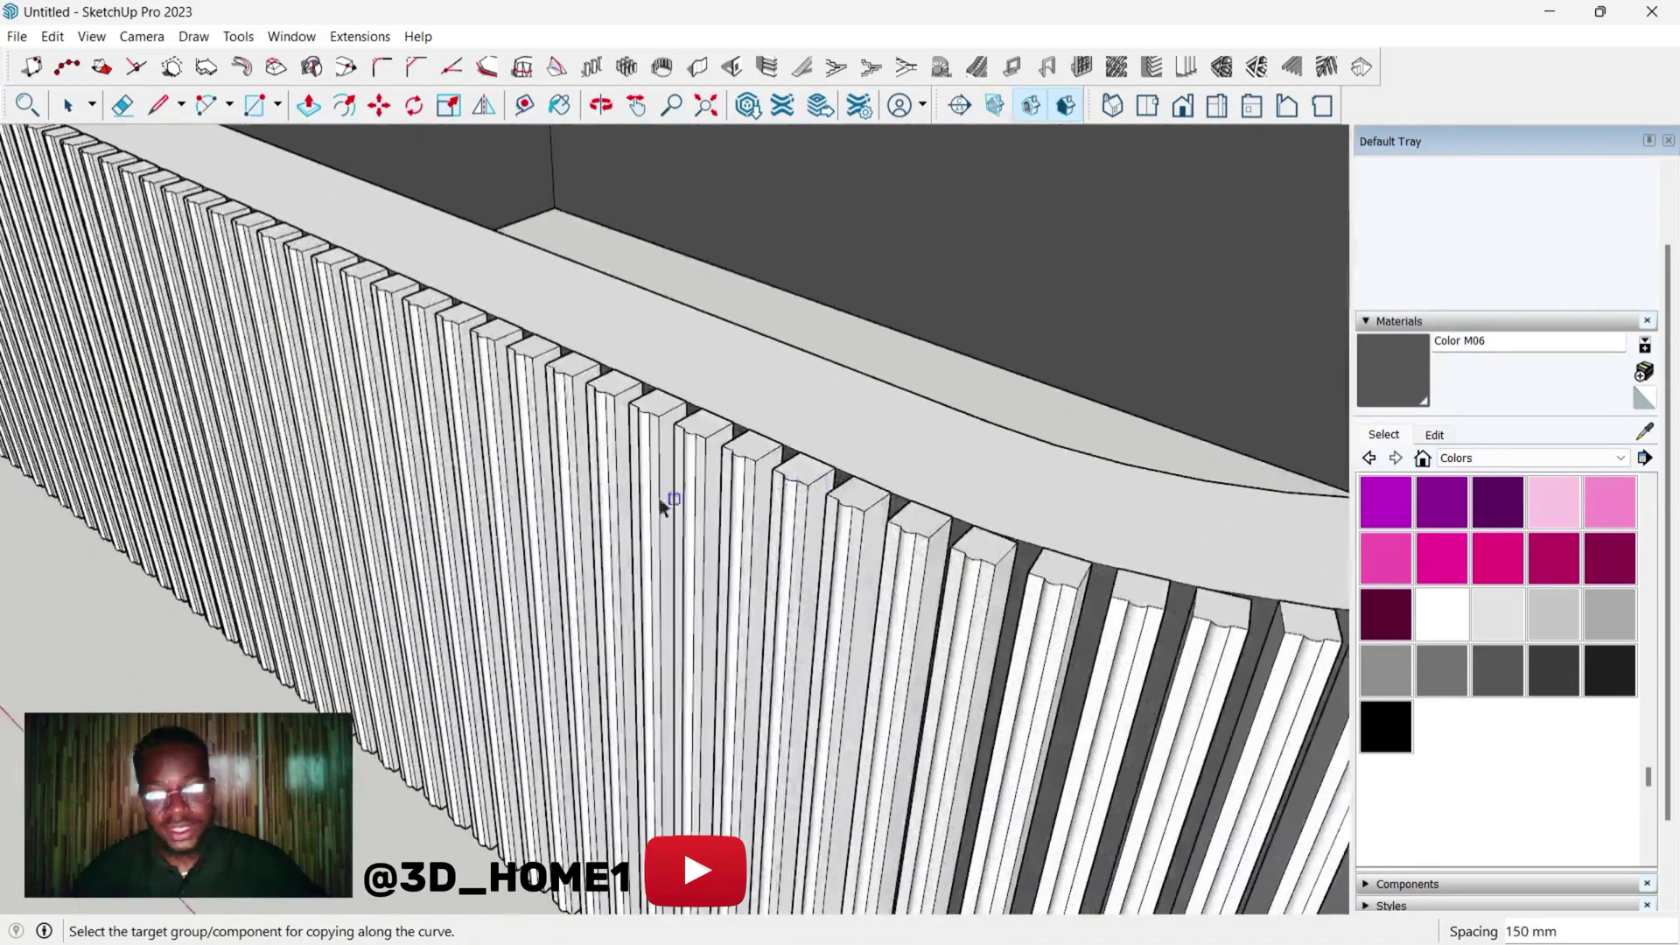
scroll(664, 503, "down", 3)
middle_click(823, 553)
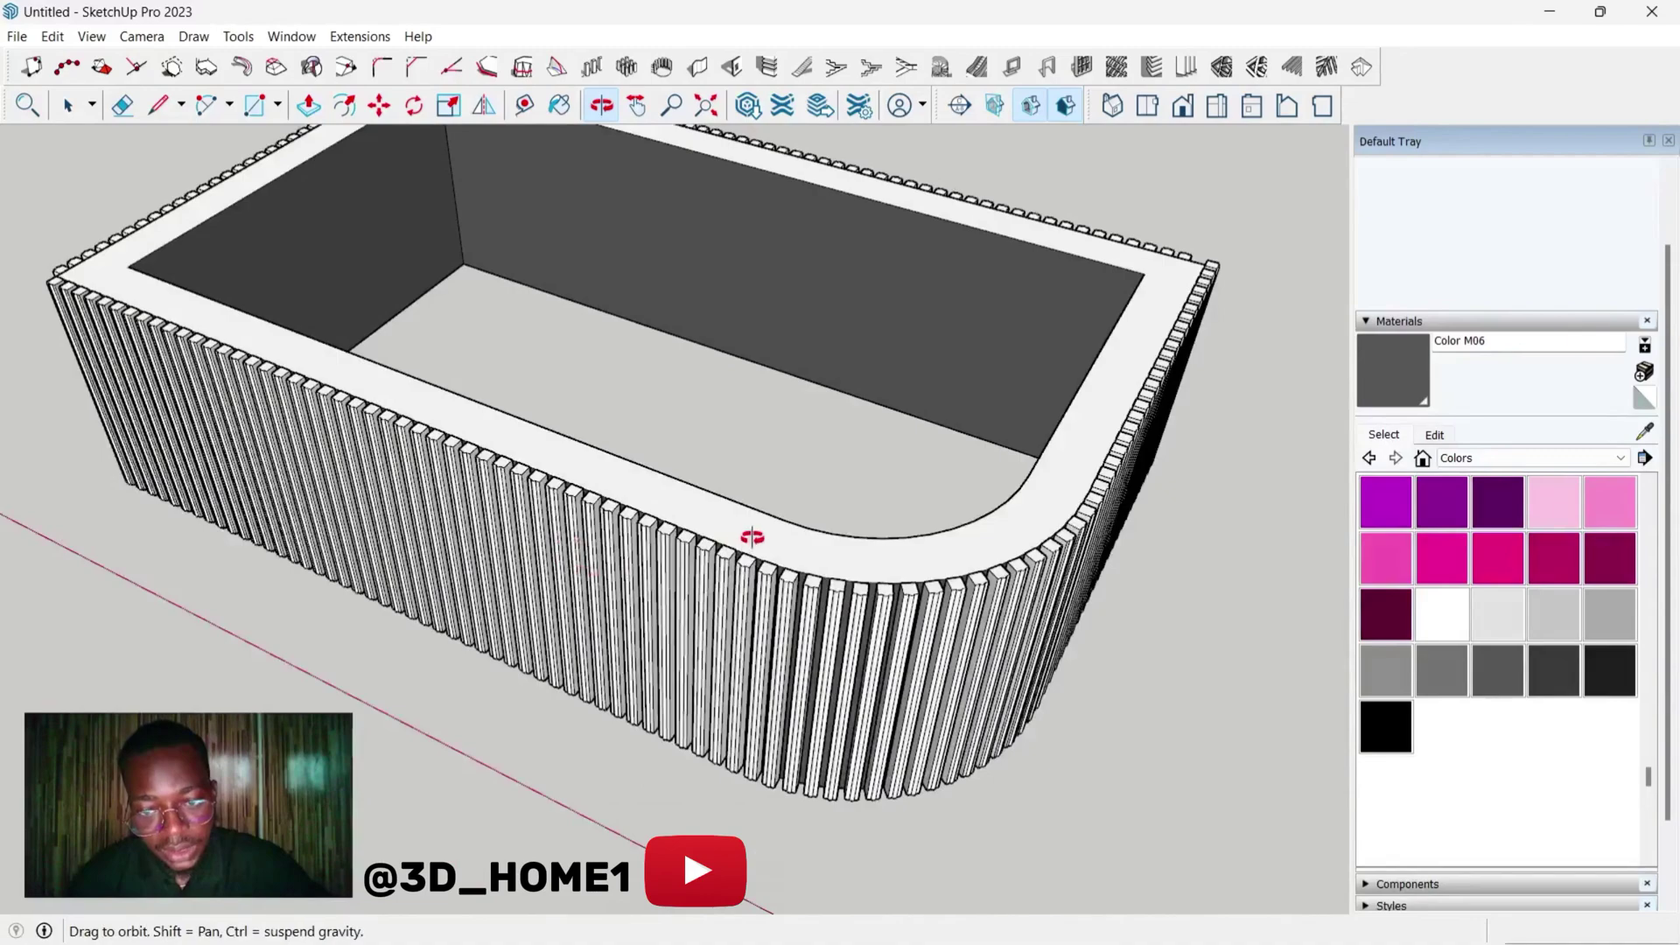
middle_click_drag(823, 553, 595, 657)
scroll(594, 654, "up", 3)
scroll(750, 687, "up", 1)
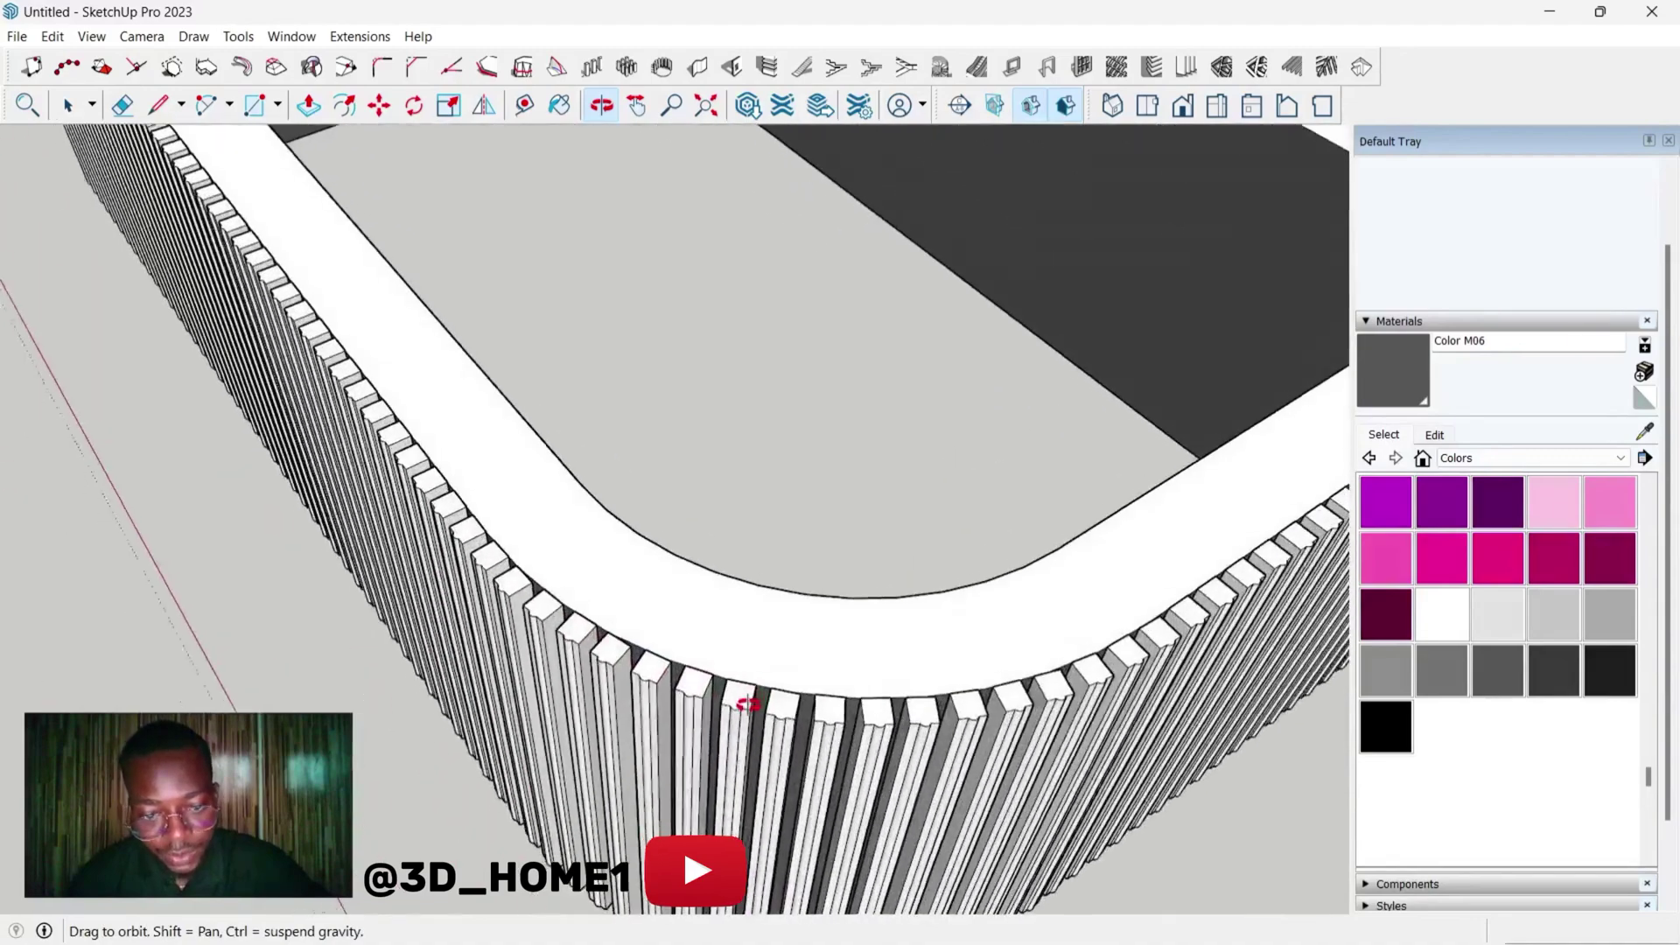
mouse_move(750, 701)
middle_mouse_down()
mouse_move(552, 743)
mouse_move(339, 712)
middle_mouse_up()
scroll(289, 669, "down", 2)
scroll(188, 679, "down", 2)
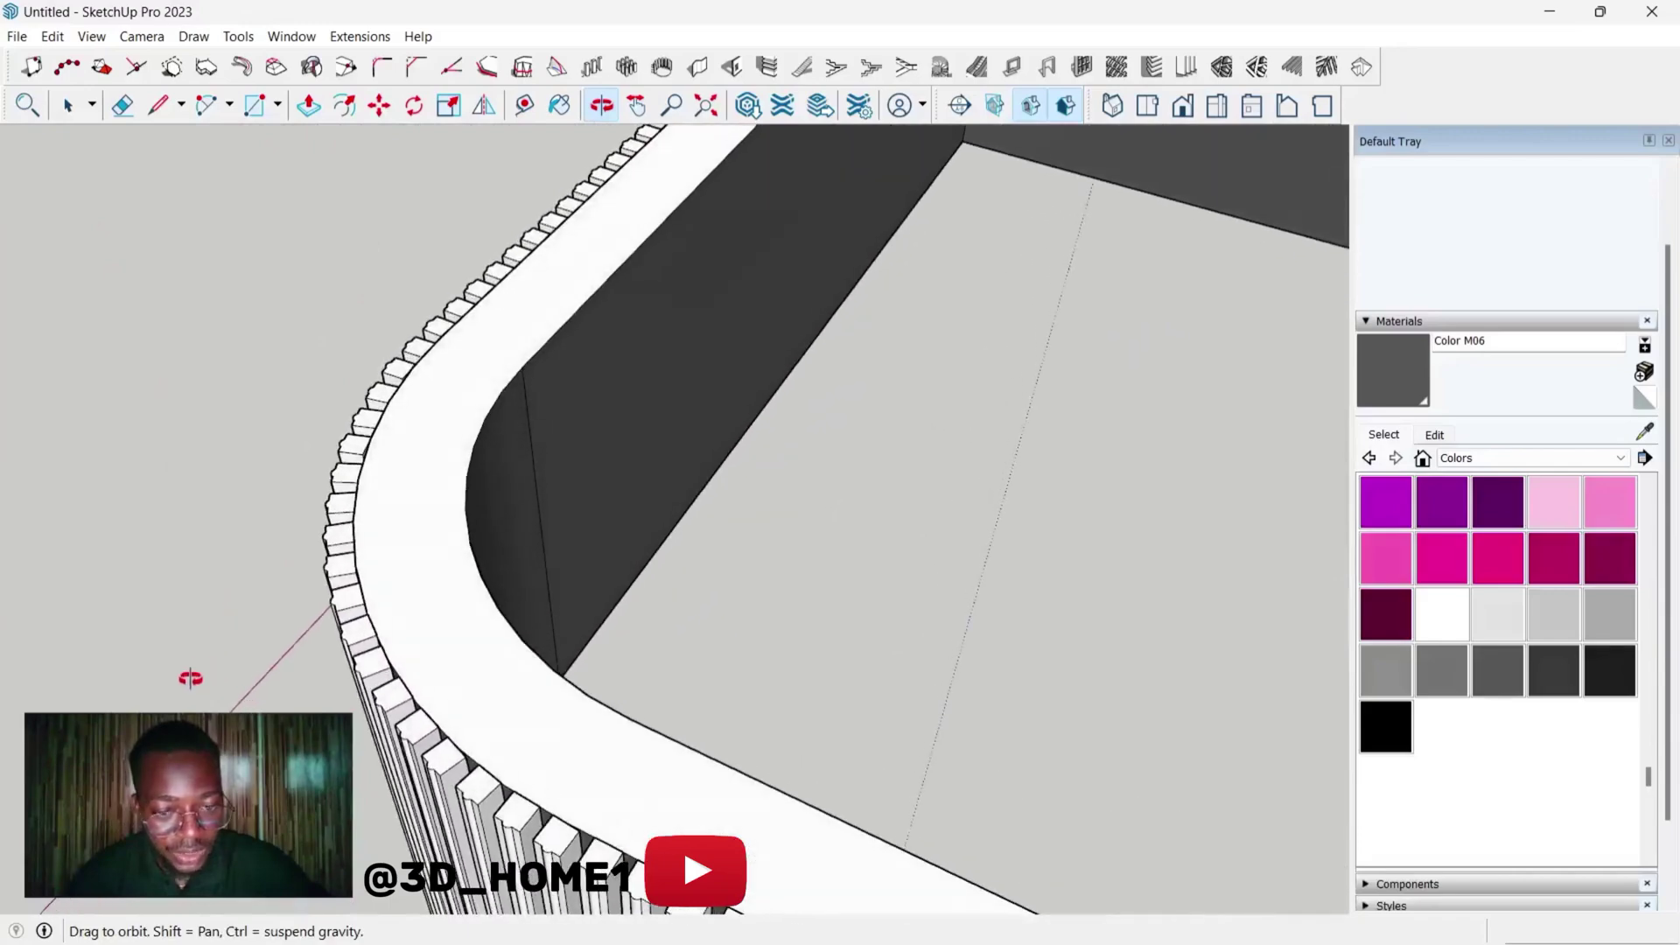
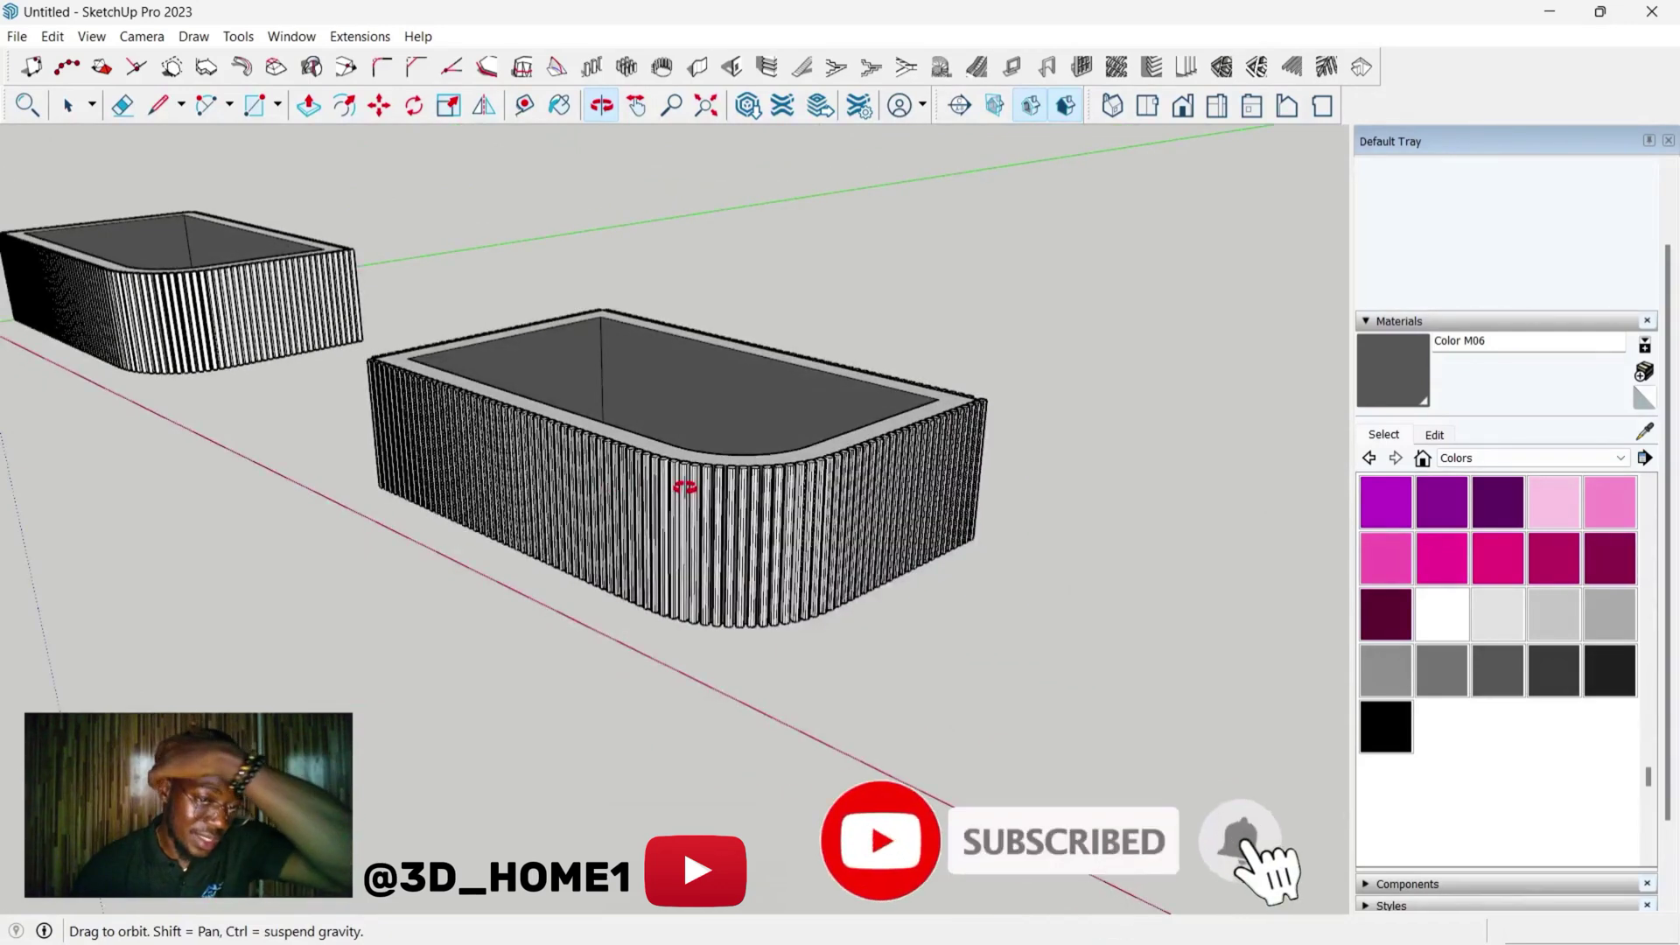
- Orbit the view to look down into the planter box
mouse_move(690, 484)
middle_mouse_down()
mouse_move(740, 459)
mouse_move(563, 508)
mouse_move(380, 437)
middle_mouse_up()
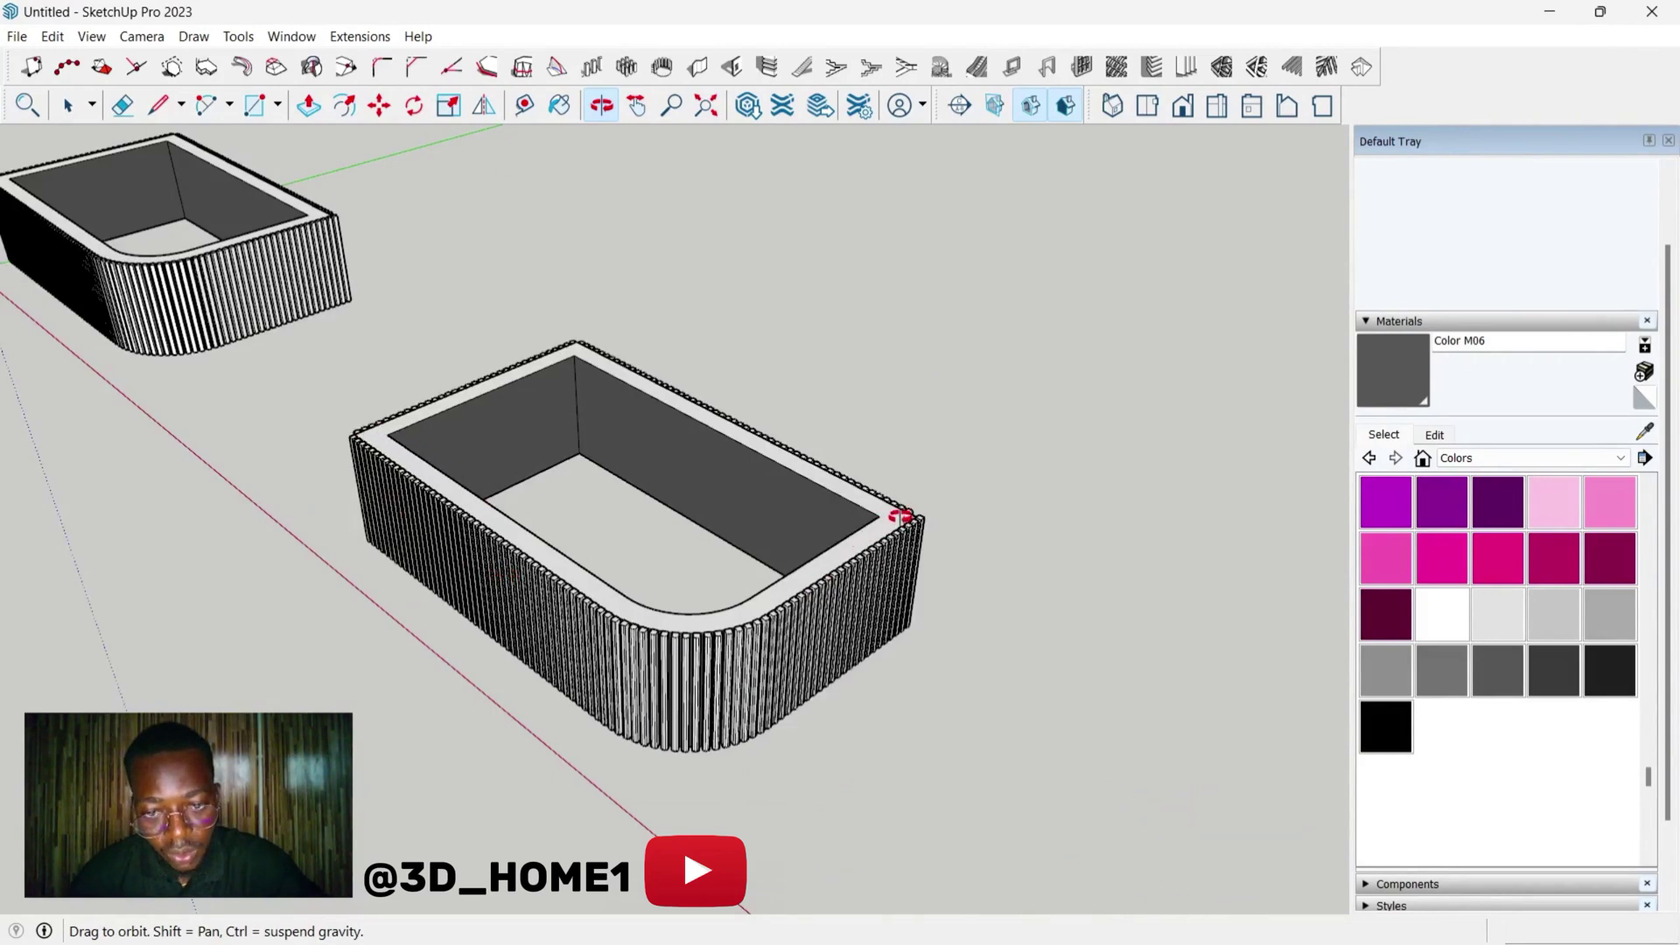
scroll(537, 491, "up", 3)
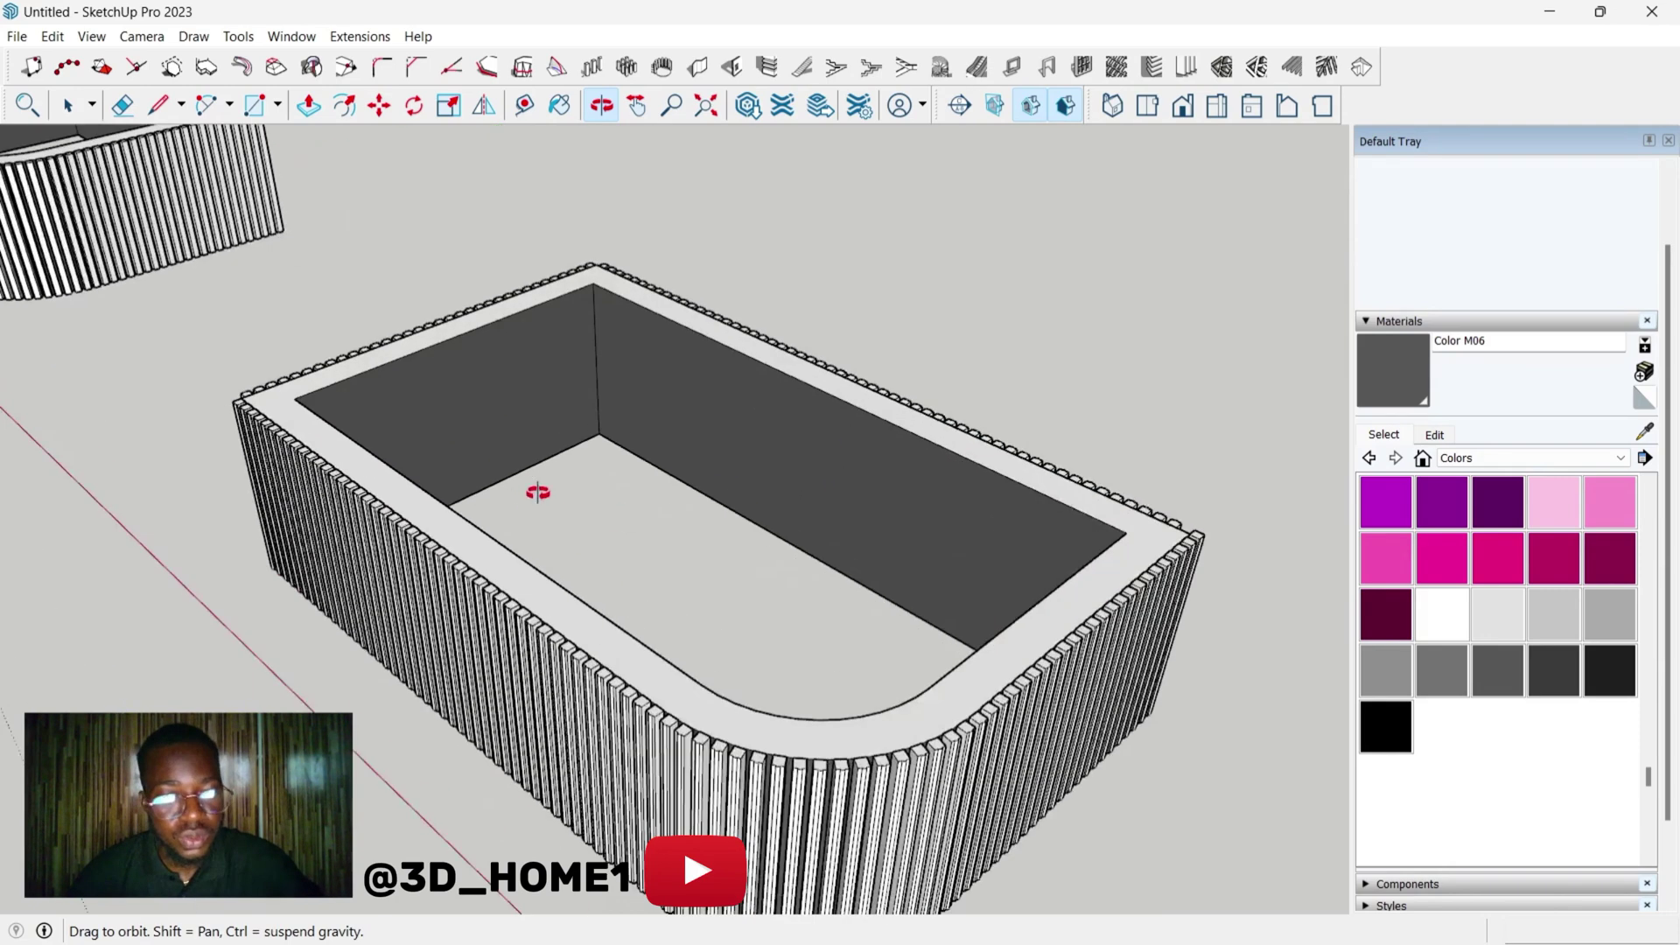
scroll(331, 493, "up", 2)
scroll(257, 408, "up", 1)
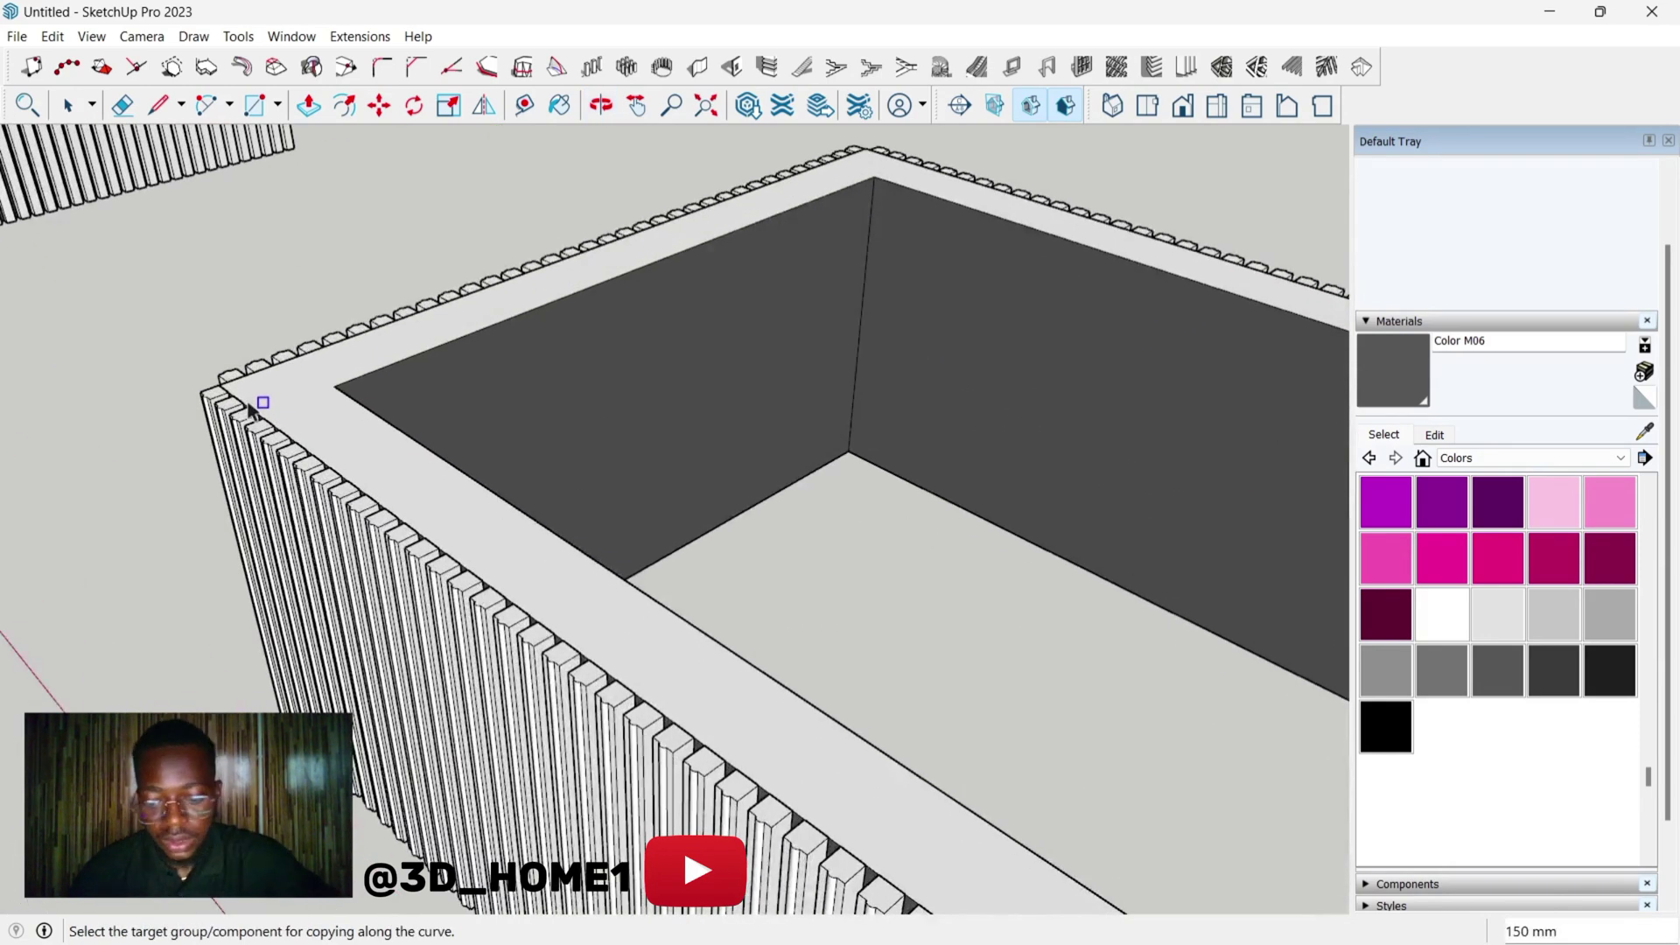
scroll(258, 407, "down", 1)
scroll(320, 557, "down", 1)
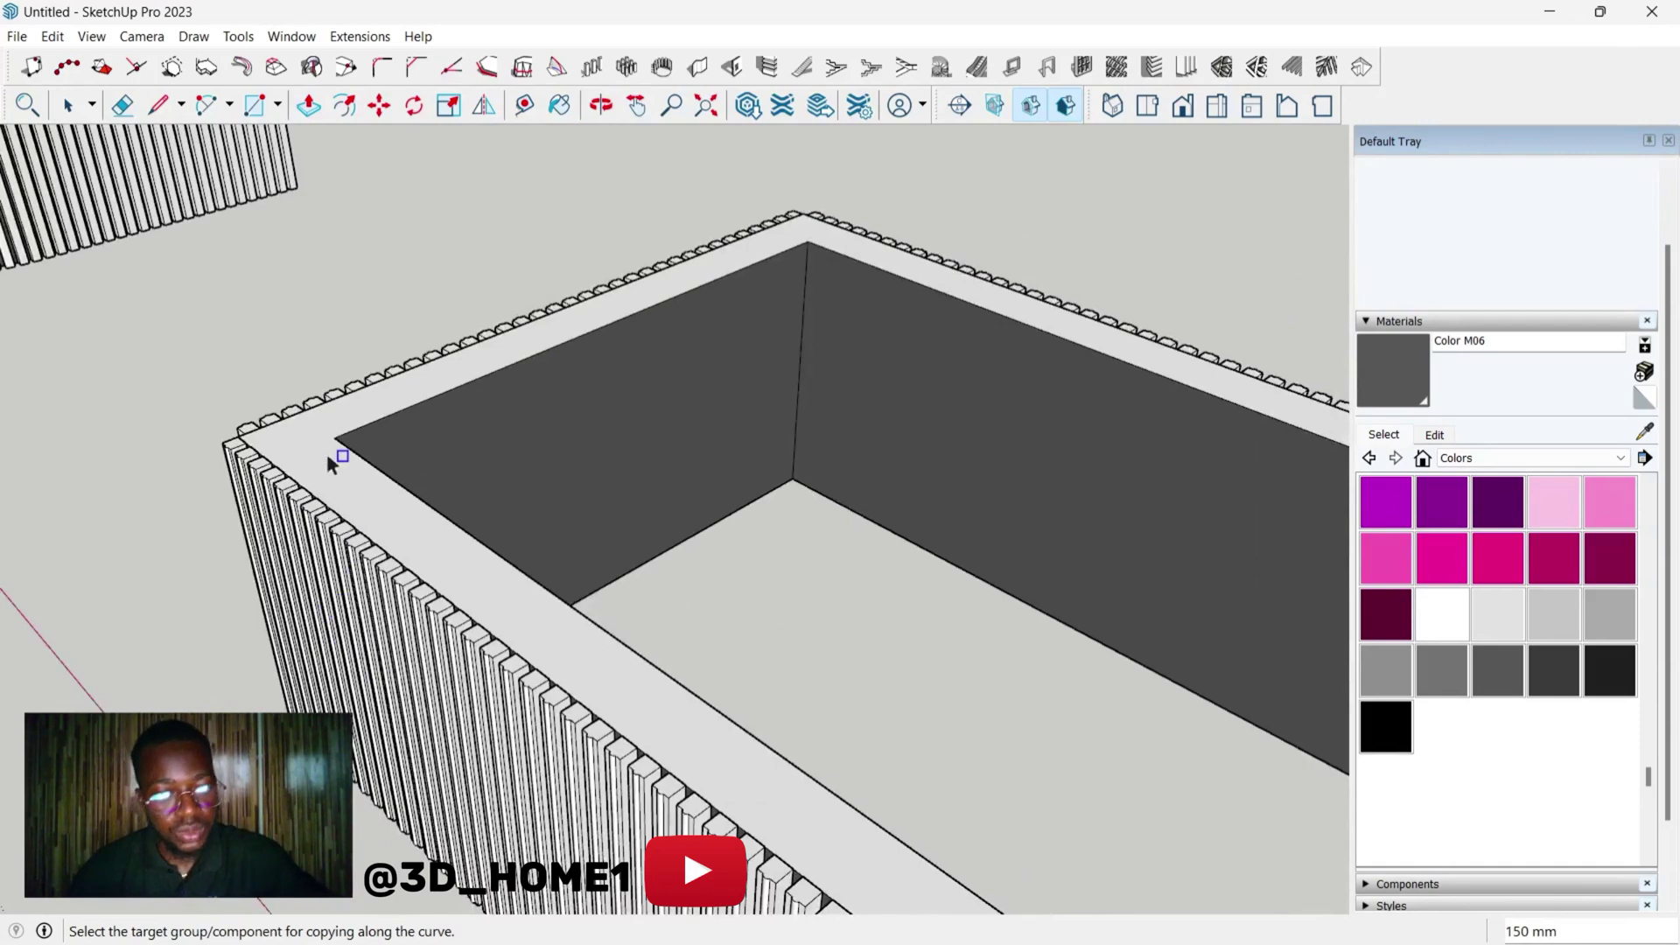
- Switch to the Select tool to gather the planter's front top edges
left_click(69, 105)
scroll(276, 518, "up", 2)
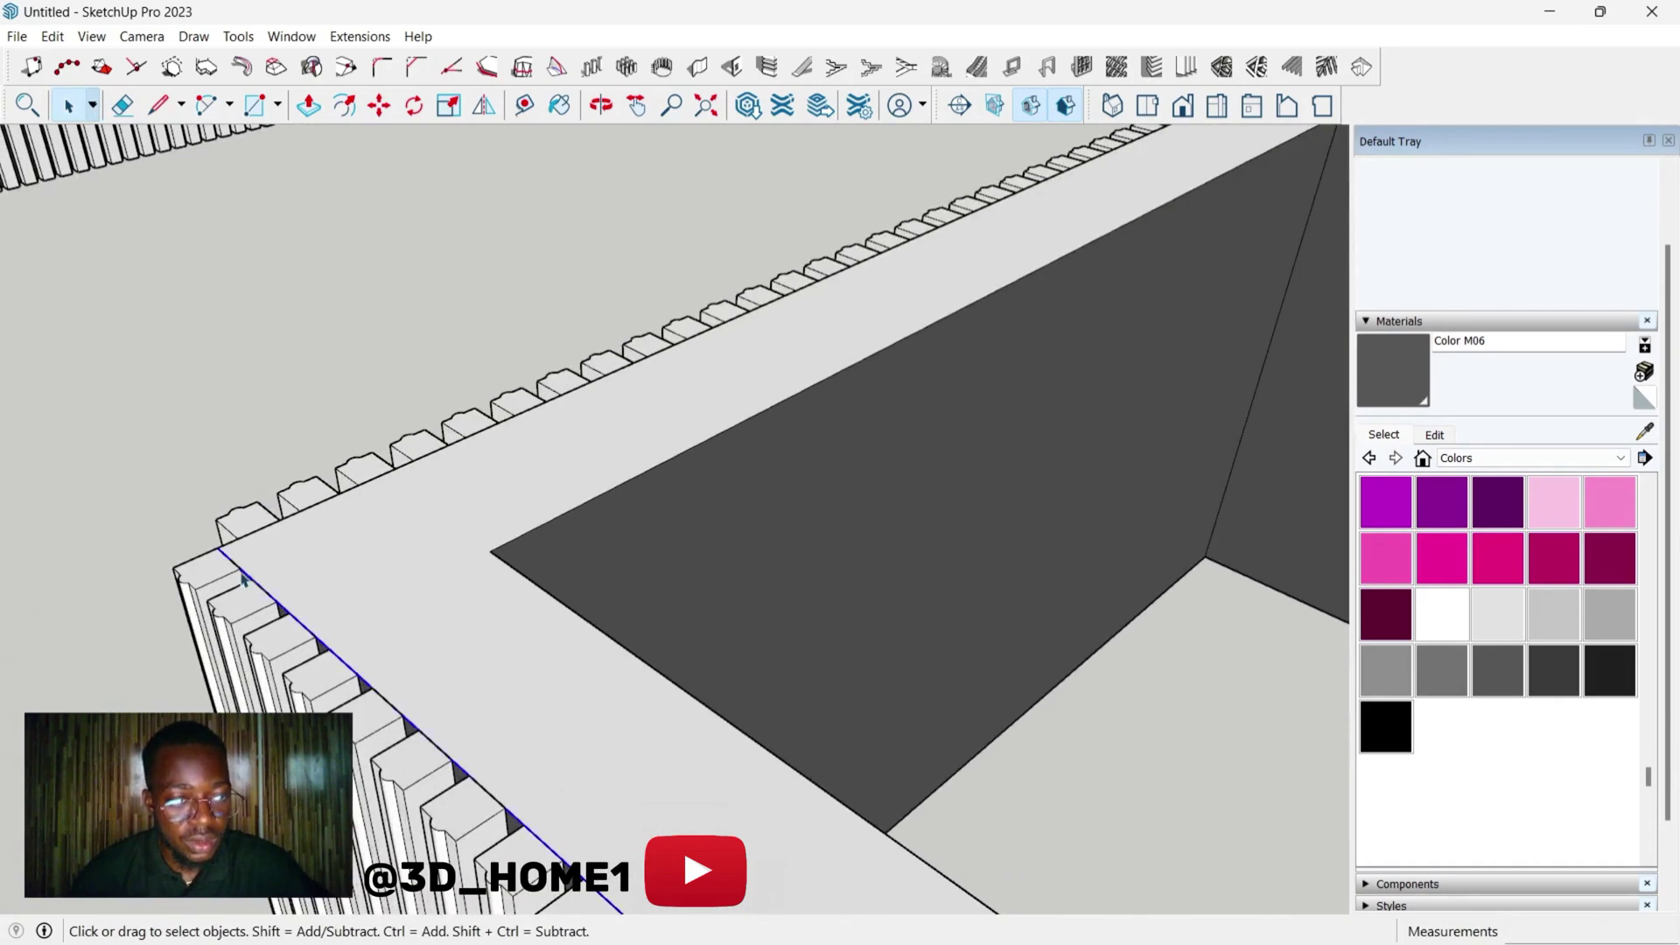
scroll(243, 579, "down", 2)
scroll(394, 630, "down", 2)
scroll(525, 670, "down", 3)
scroll(575, 679, "up", 2)
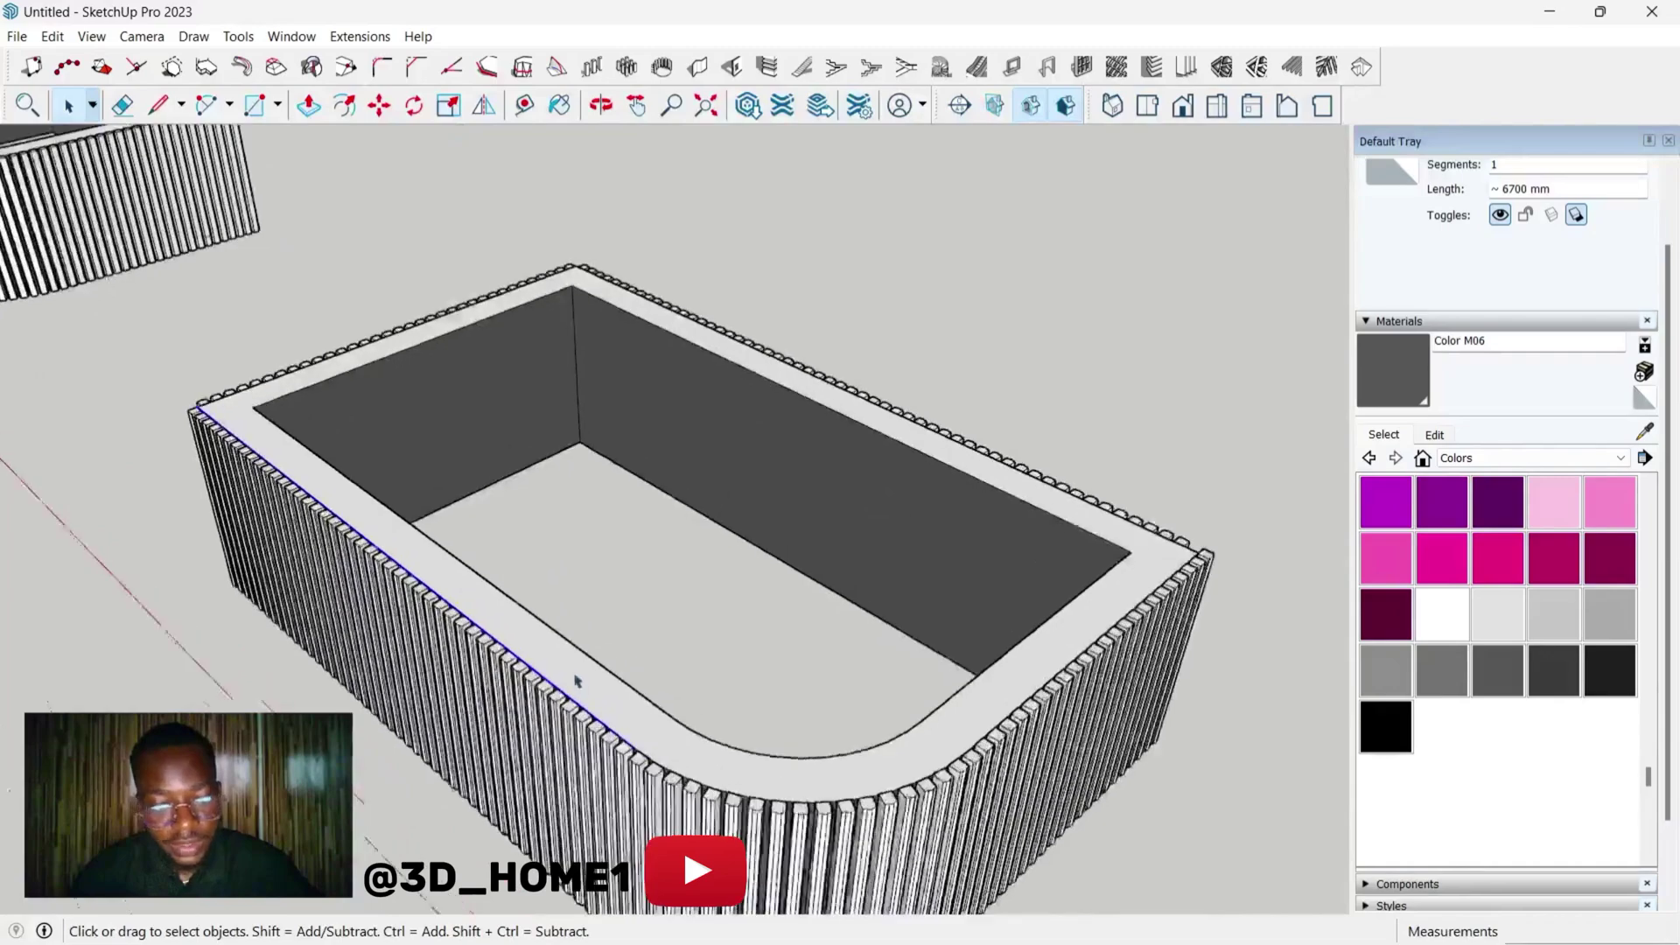
scroll(575, 680, "up", 2)
scroll(709, 793, "up", 1)
scroll(570, 769, "up", 2)
scroll(500, 747, "up", 2)
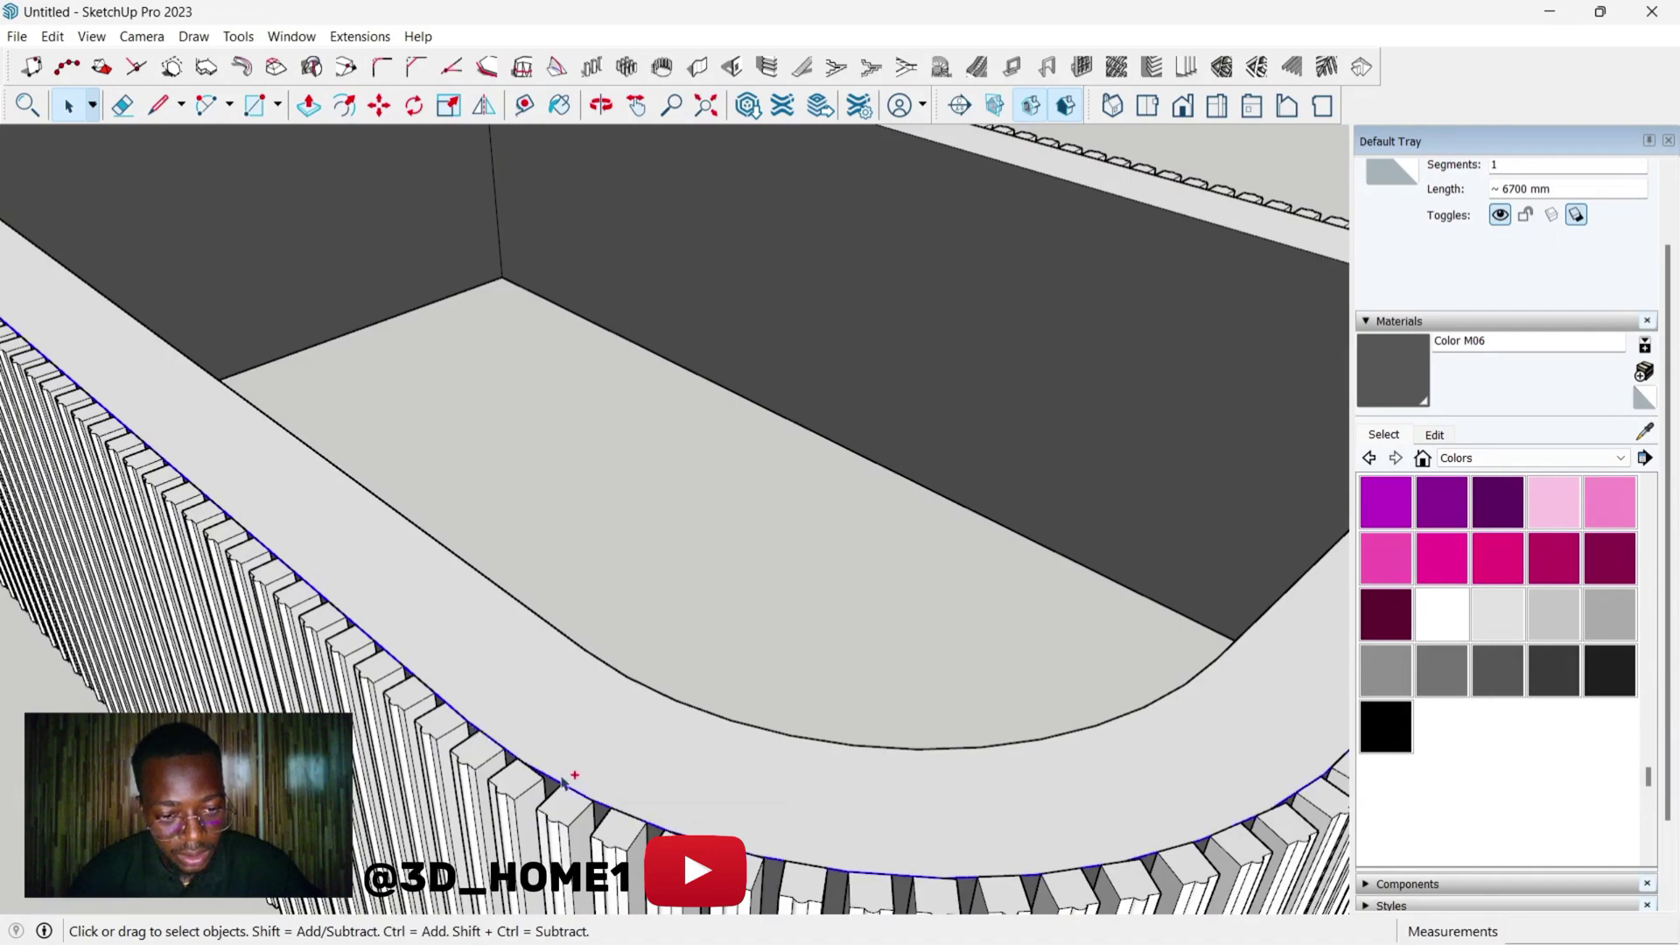
scroll(567, 781, "down", 3)
scroll(788, 769, "up", 1)
scroll(987, 758, "up", 2)
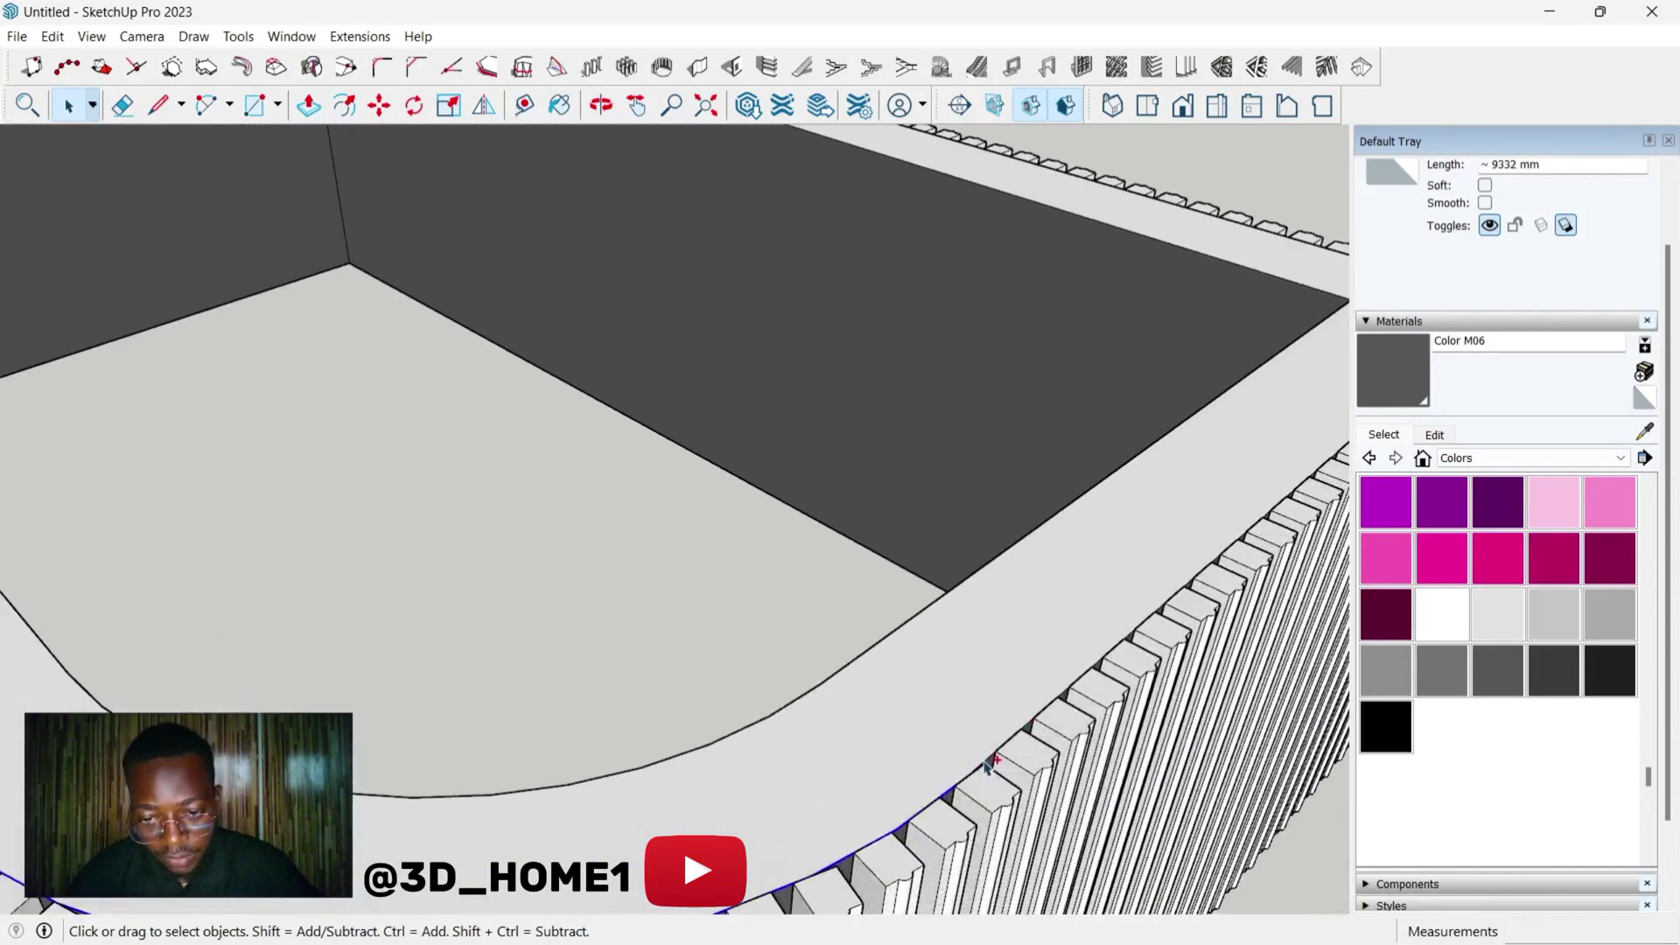
scroll(991, 761, "down", 2)
scroll(789, 754, "down", 2)
scroll(1226, 489, "down", 1)
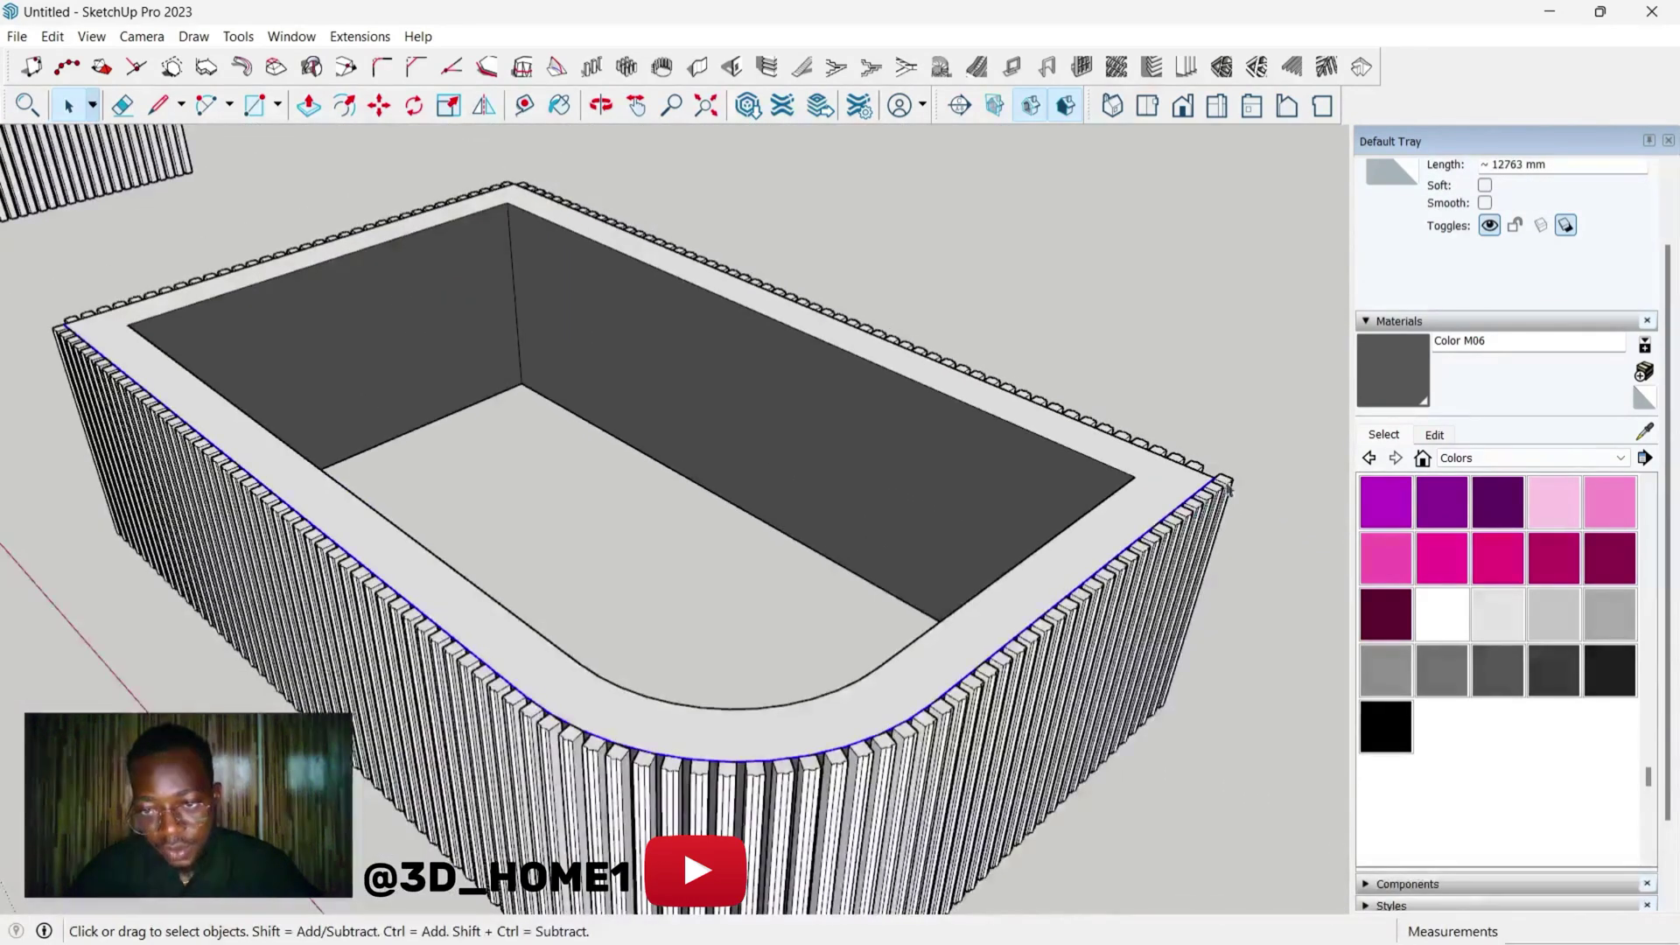
scroll(608, 477, "down", 2)
scroll(713, 589, "up", 1)
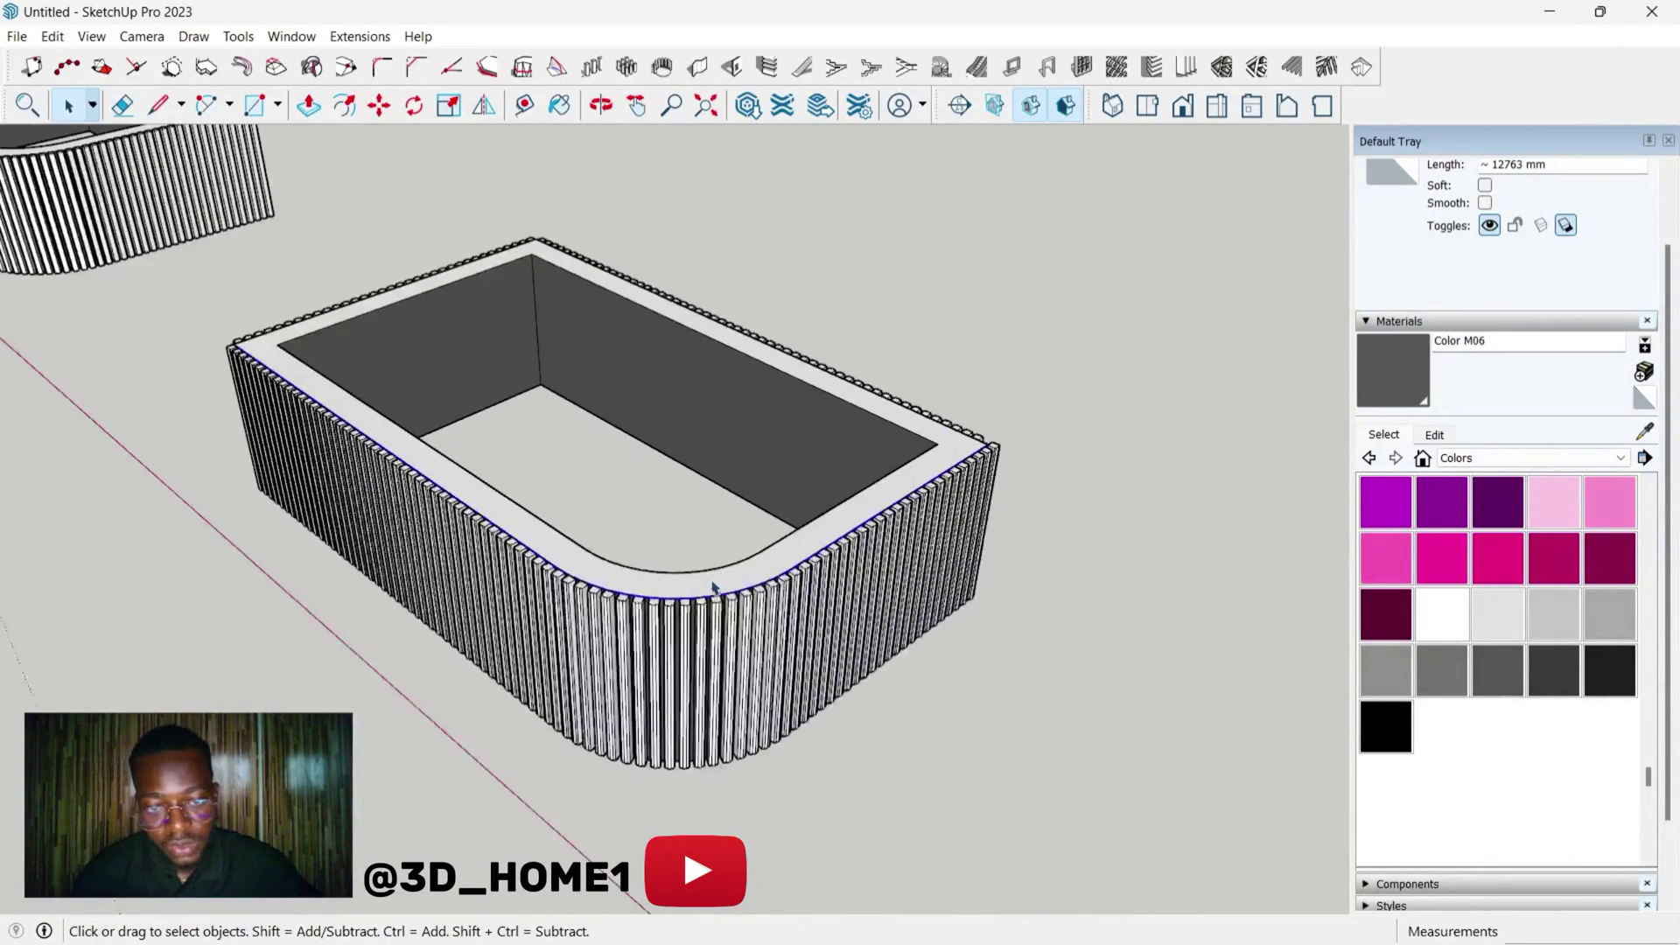
scroll(713, 591, "up", 1)
- Copy the selected curved top-edge path onto the ground in front of the planter
key("m")
left_click(723, 598)
key("ctrl")
scroll(487, 590, "down", 1)
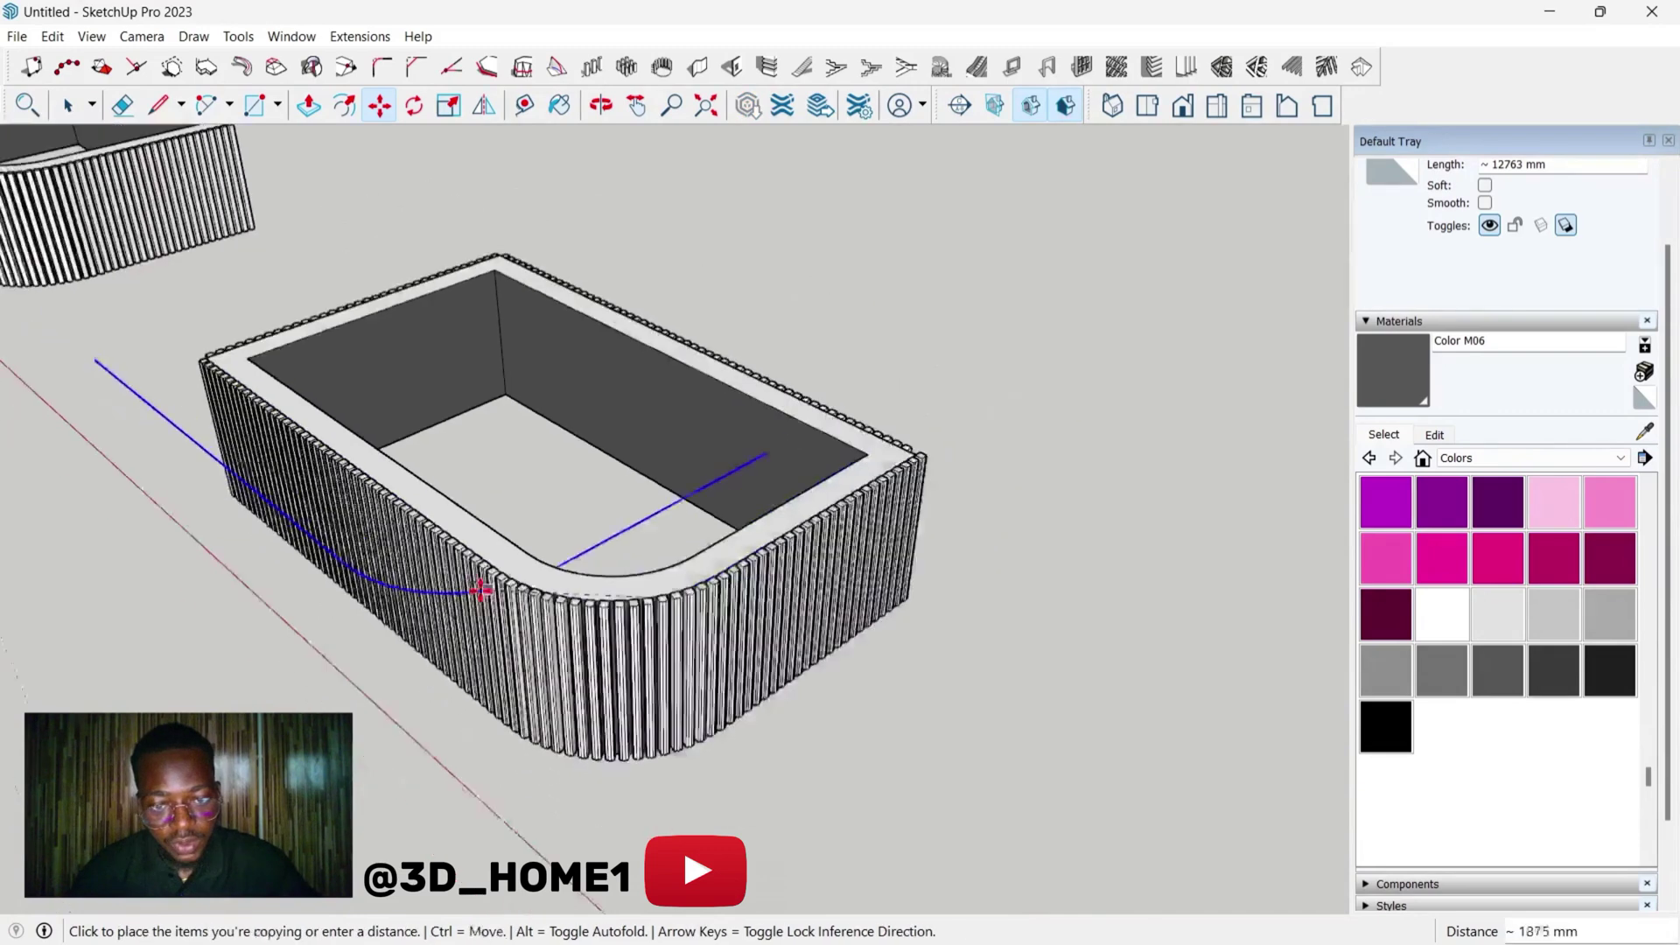
scroll(761, 660, "down", 2)
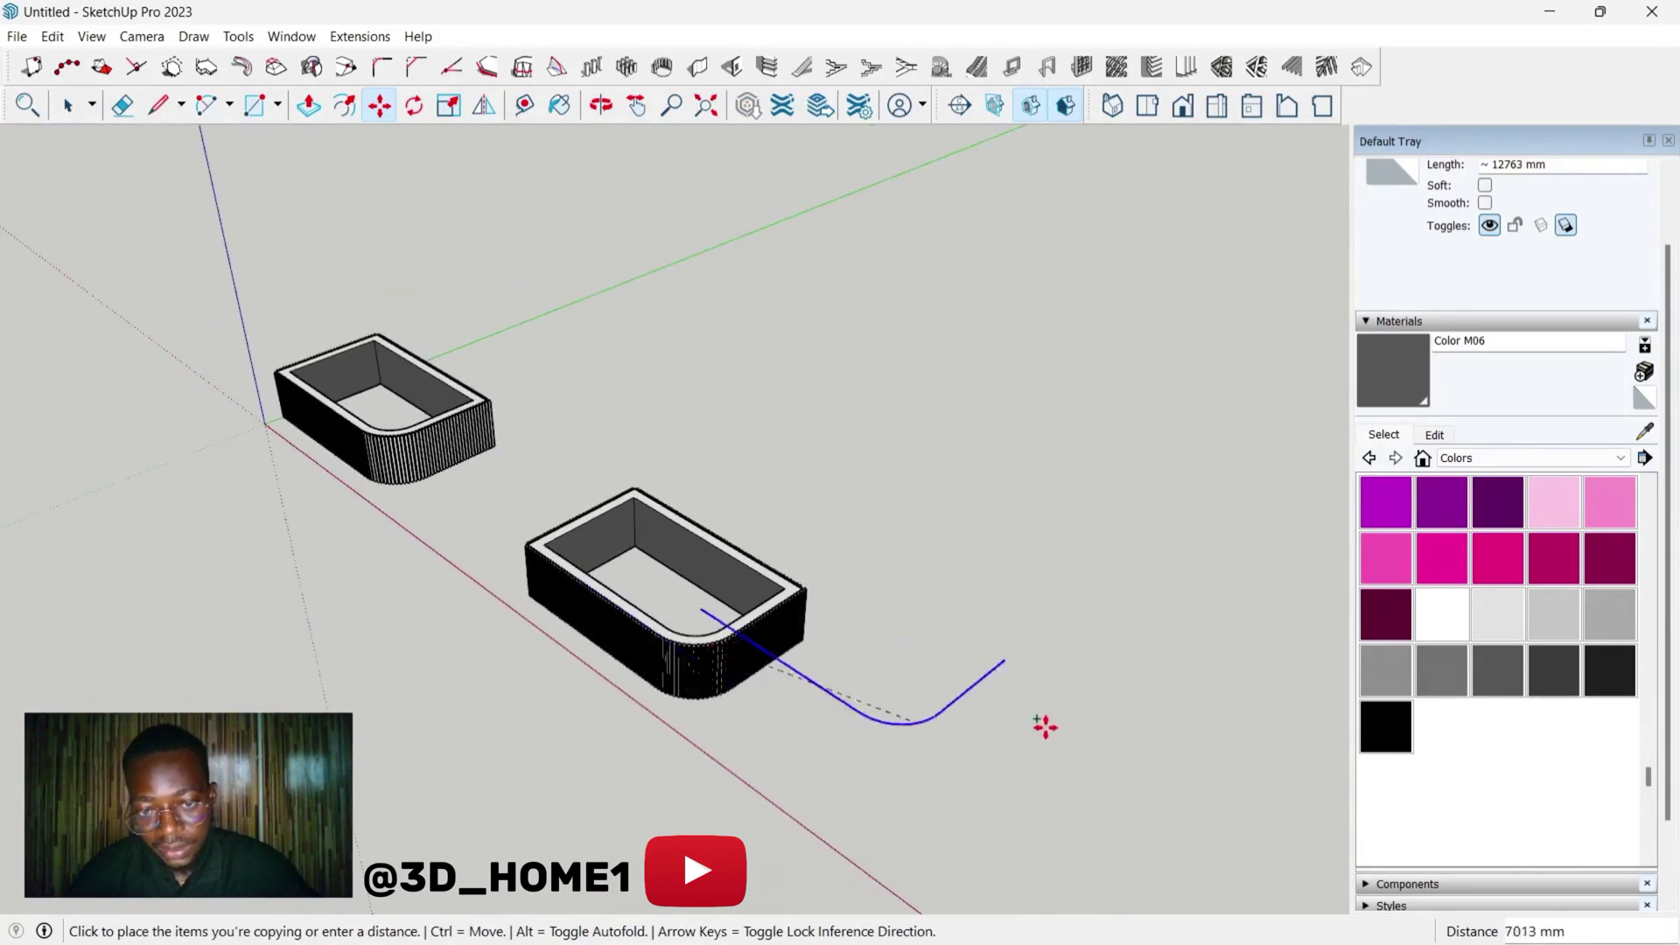
scroll(1116, 728, "down", 2)
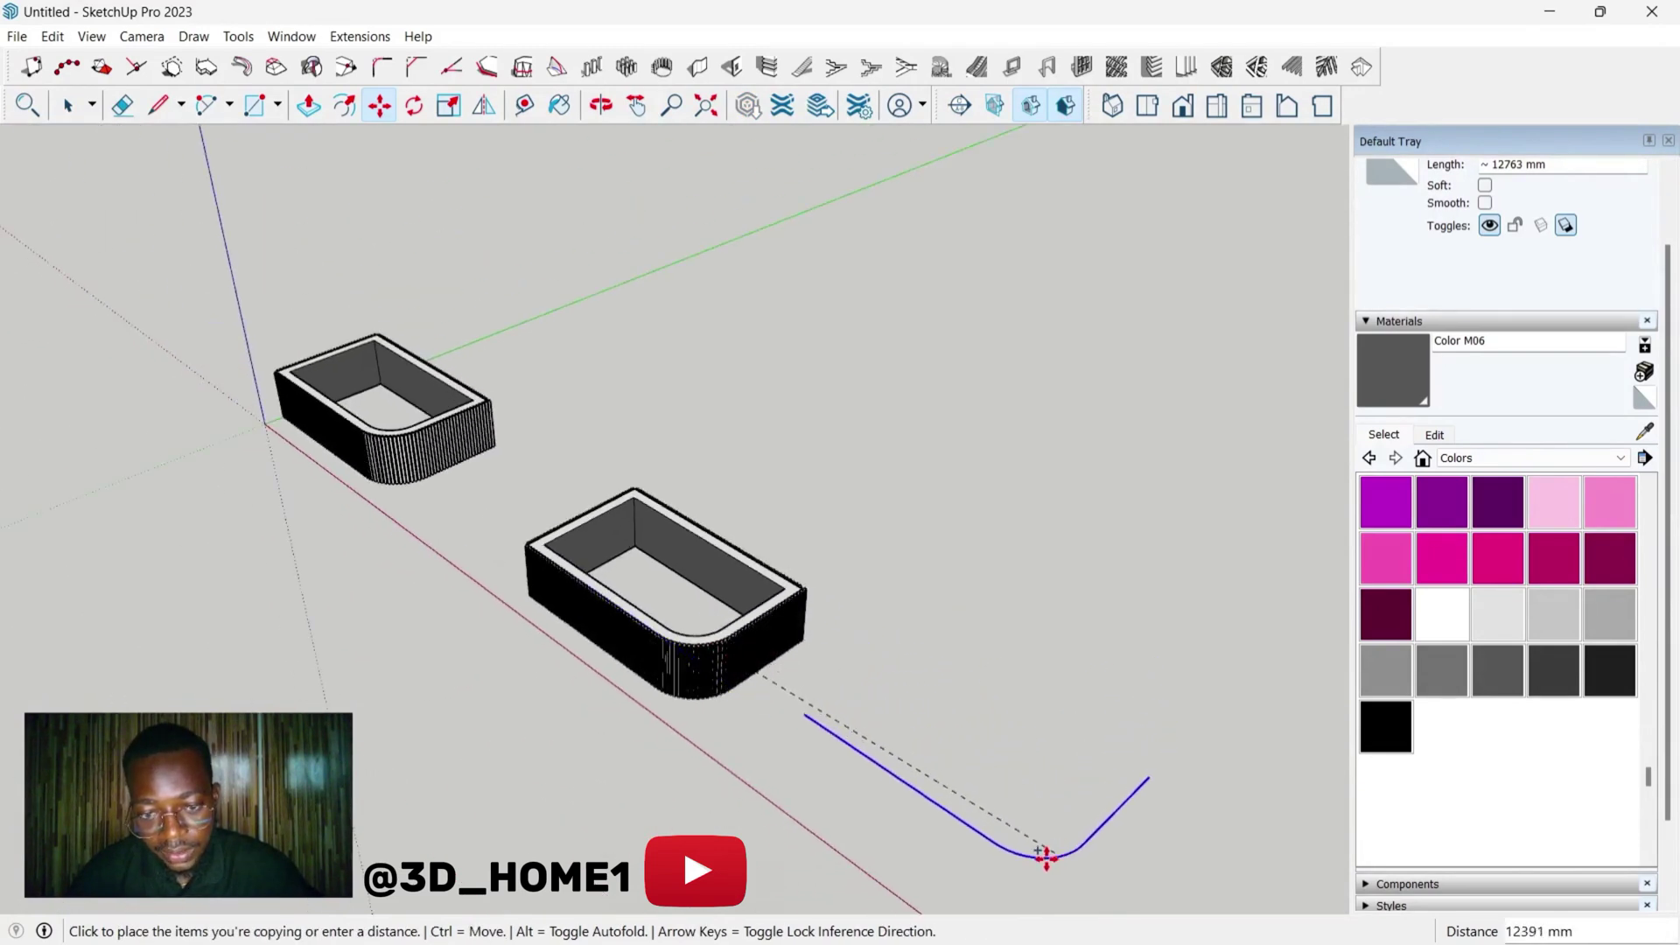
left_click(999, 850)
scroll(775, 769, "up", 1)
scroll(813, 776, "up", 2)
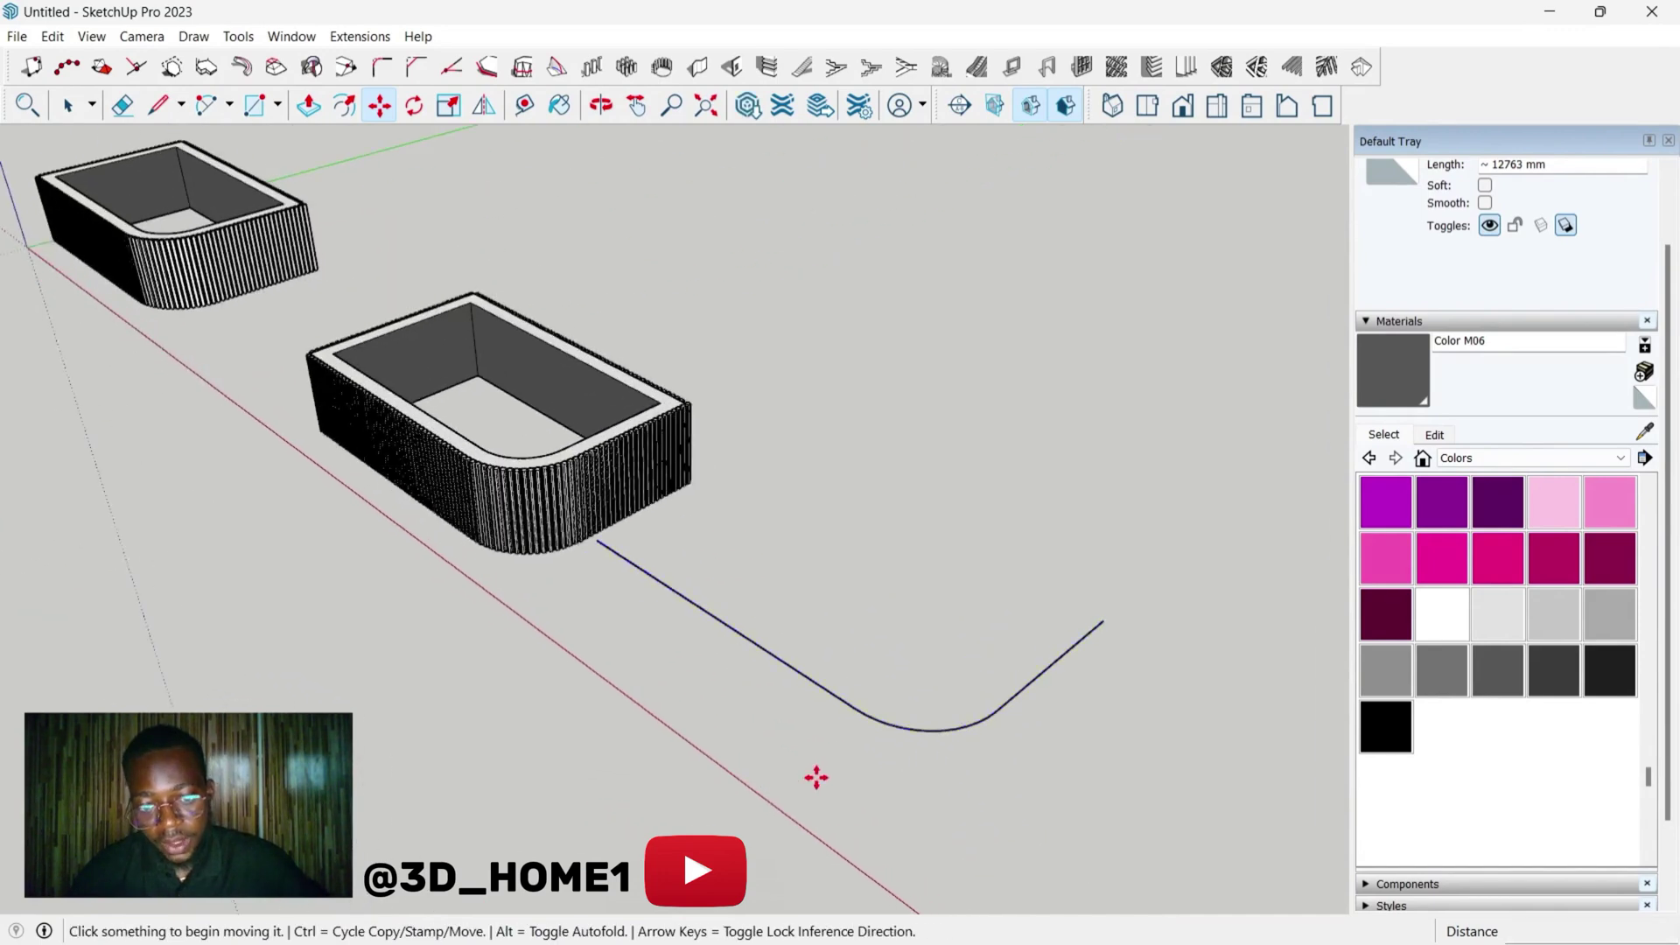
scroll(773, 679, "up", 2)
scroll(776, 678, "up", 1)
- Weld the copied path's two straight lines and arc into one 14-segment curve
key("space")
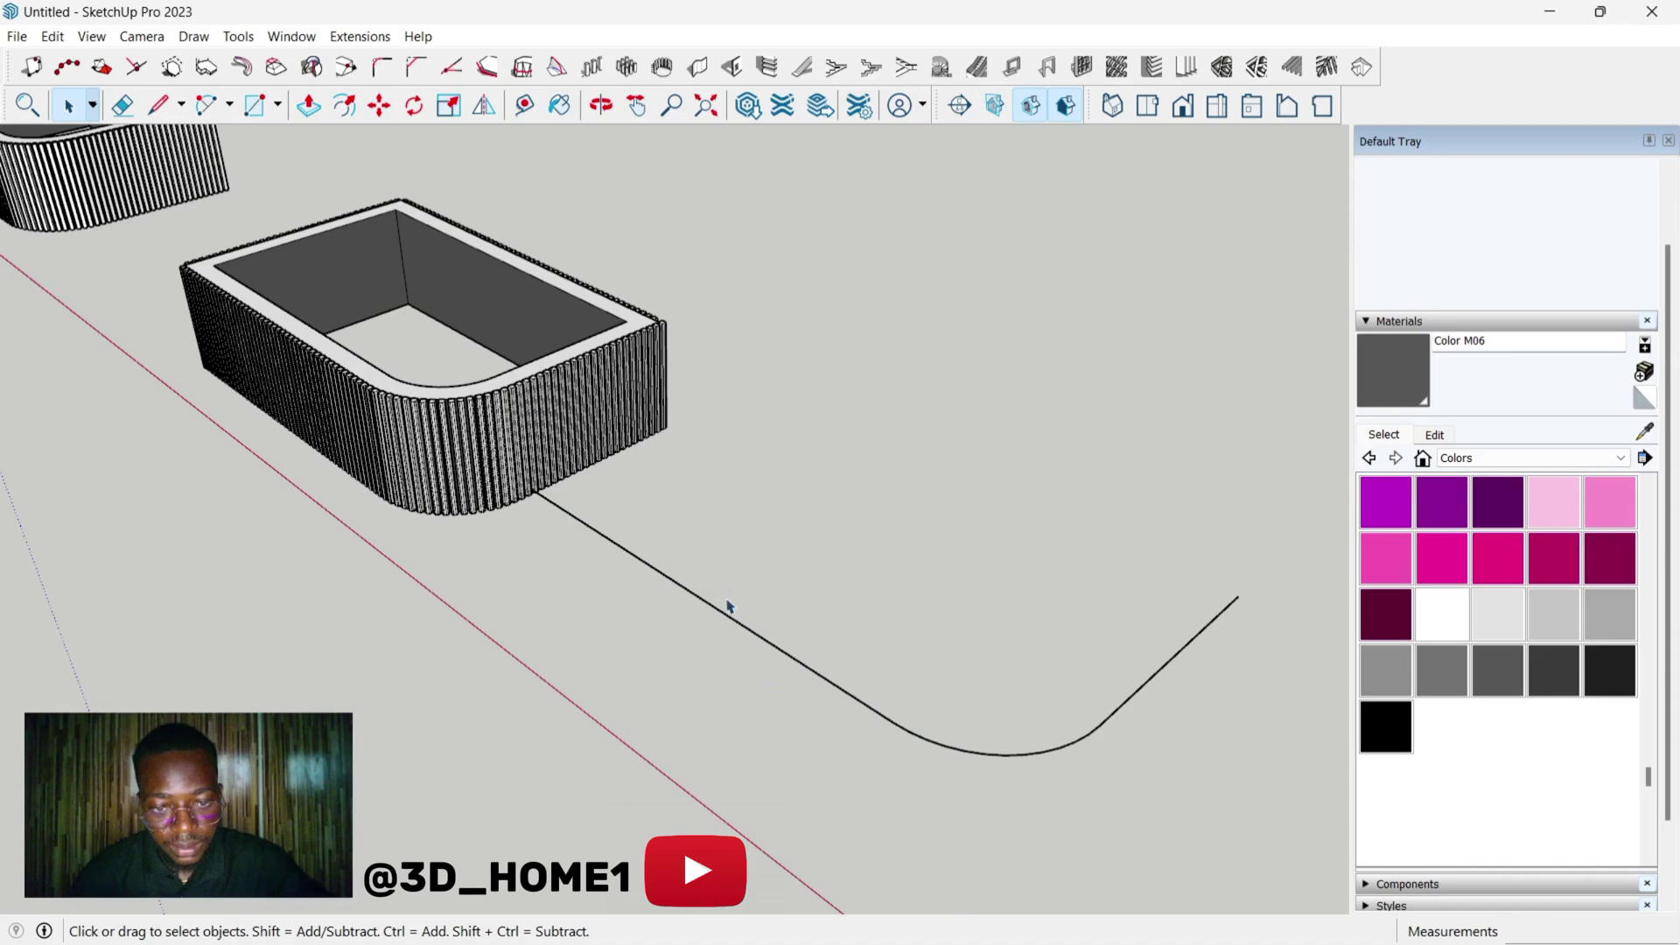
scroll(644, 565, "up", 1)
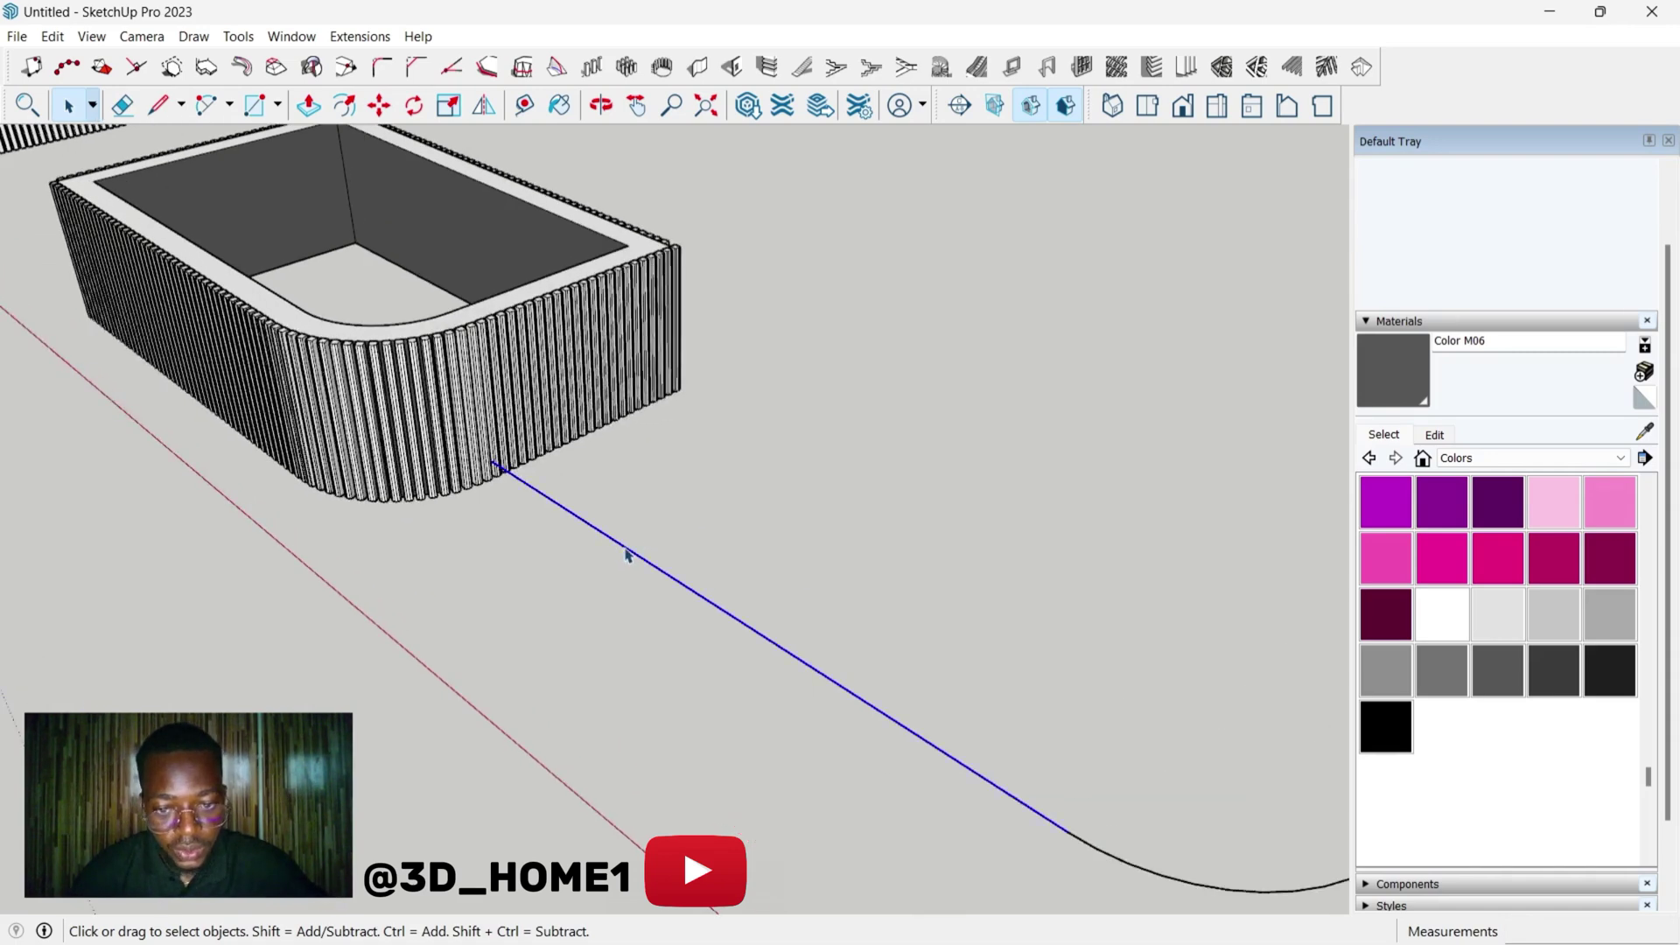
scroll(625, 555, "down", 1)
scroll(919, 735, "up", 2)
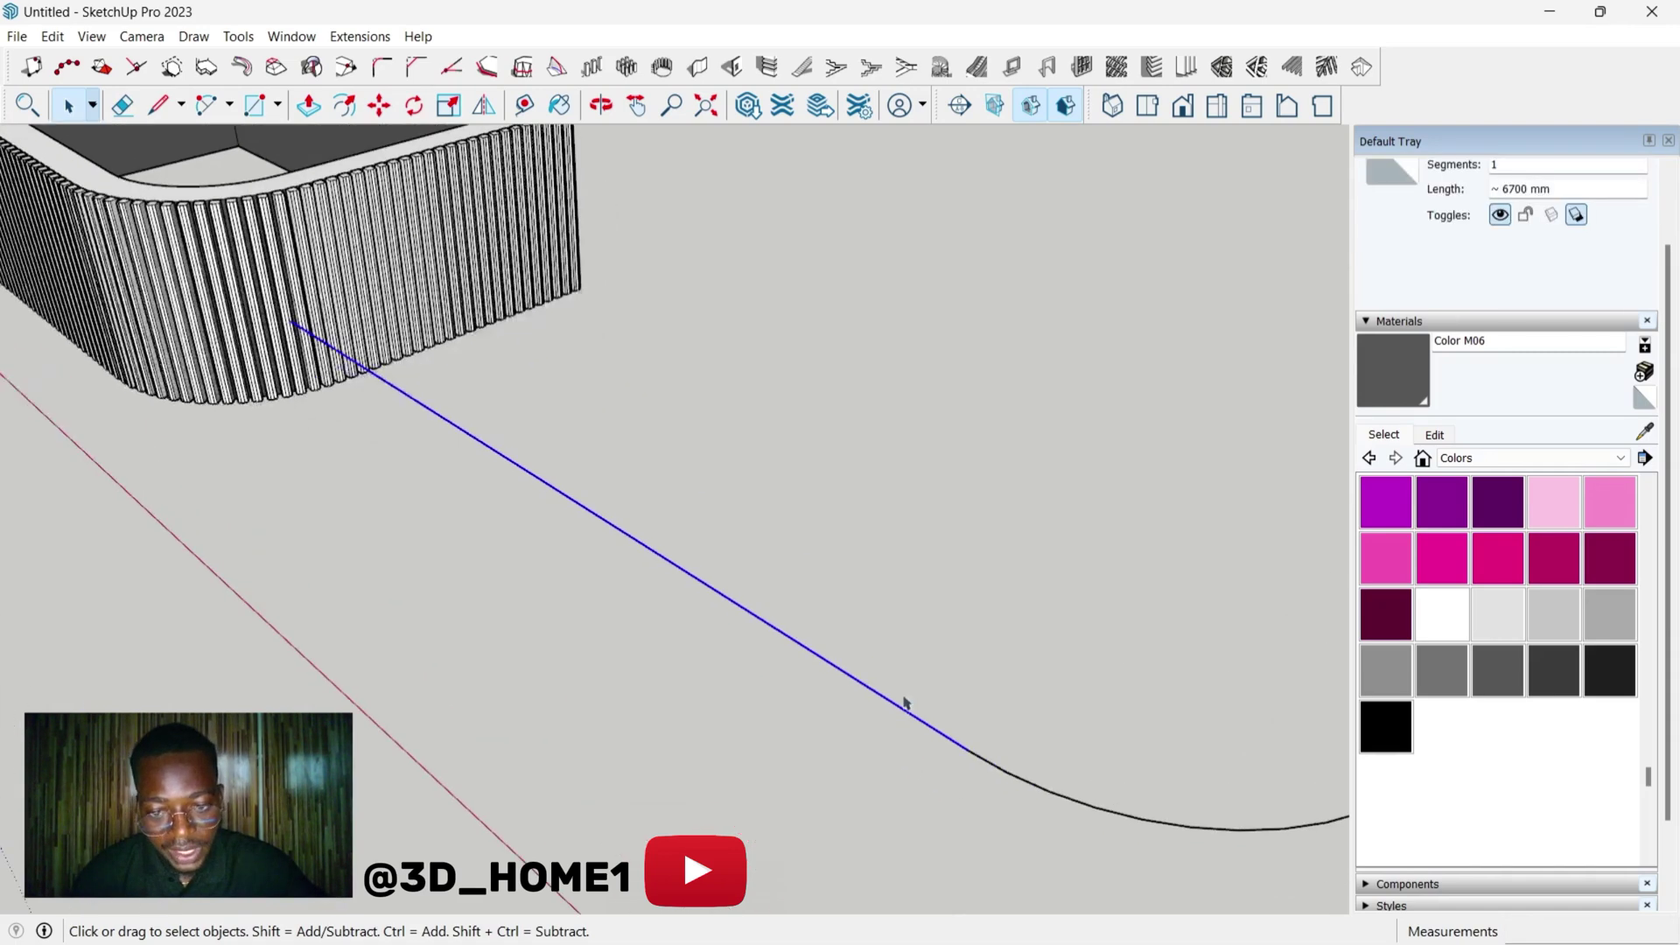
scroll(712, 679, "down", 1)
scroll(498, 574, "down", 1)
scroll(609, 652, "down", 1)
scroll(644, 656, "up", 1)
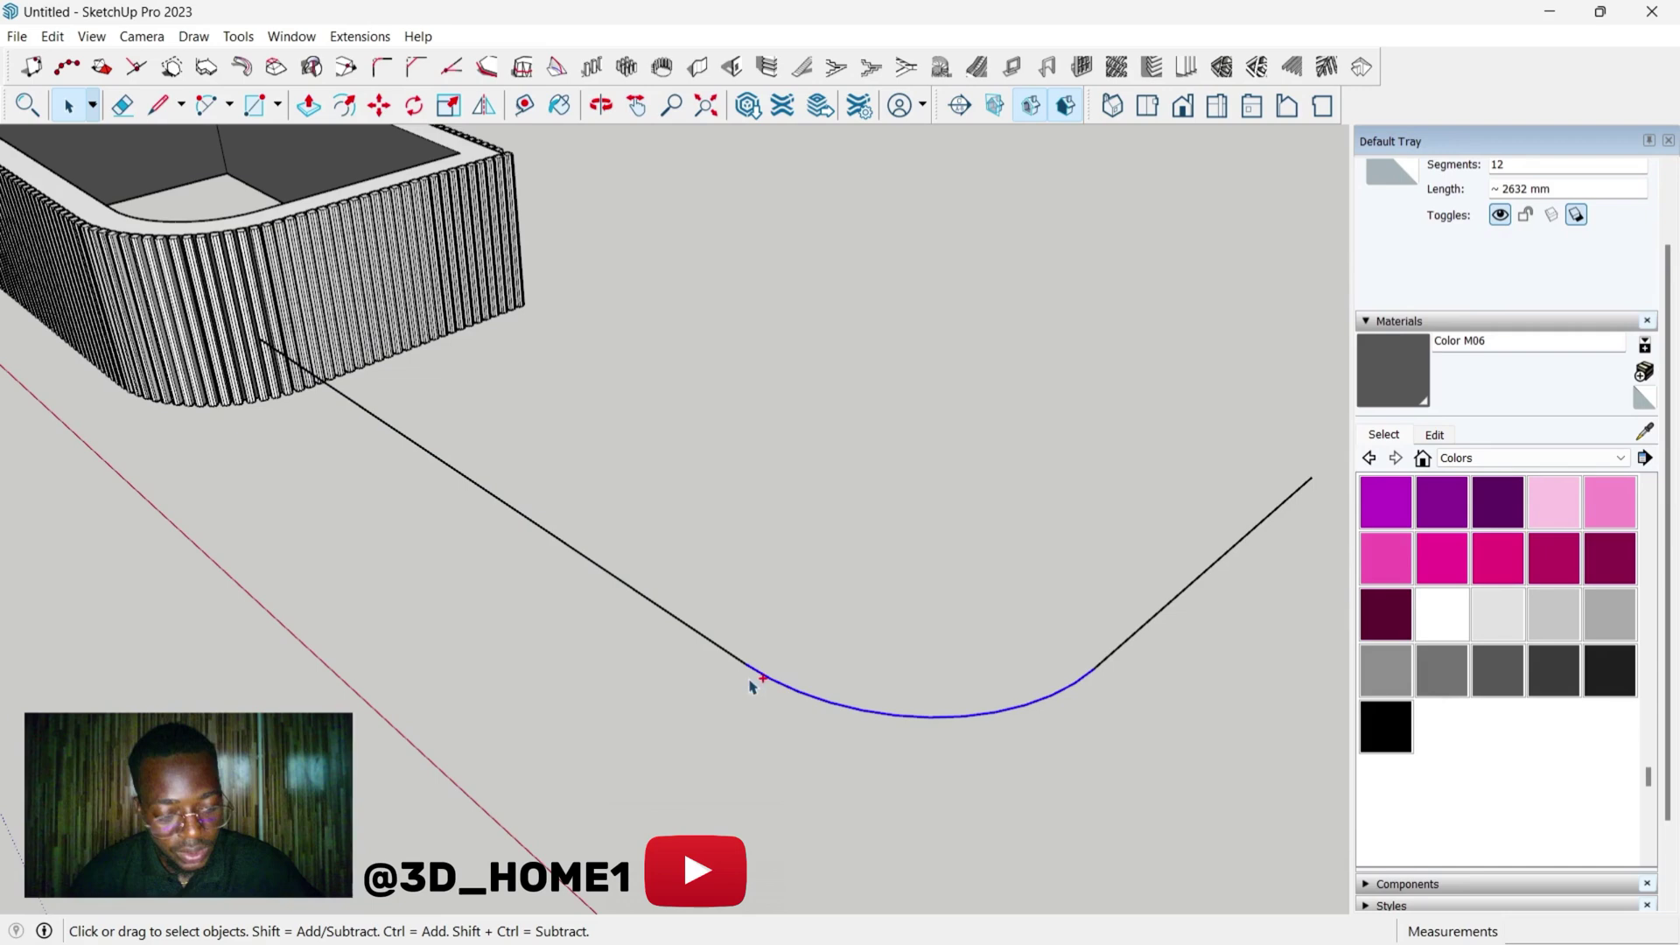
left_click(720, 651, "shift")
middle_click_drag(721, 651, 826, 721)
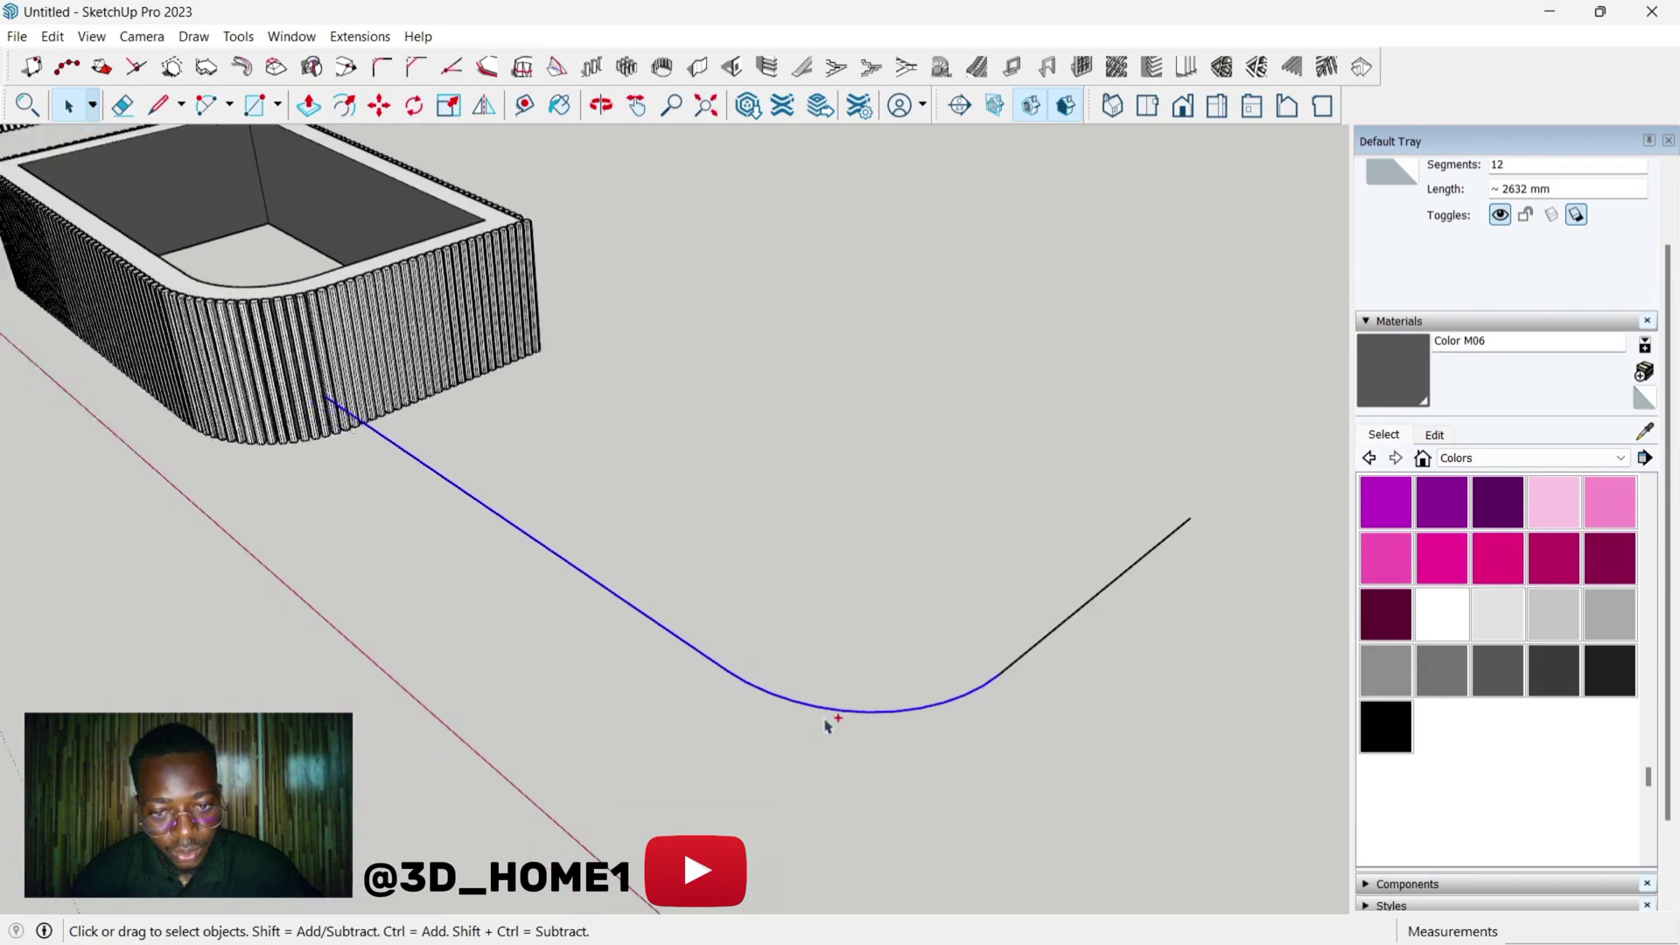
left_click(1035, 647, "shift")
right_click(1033, 643)
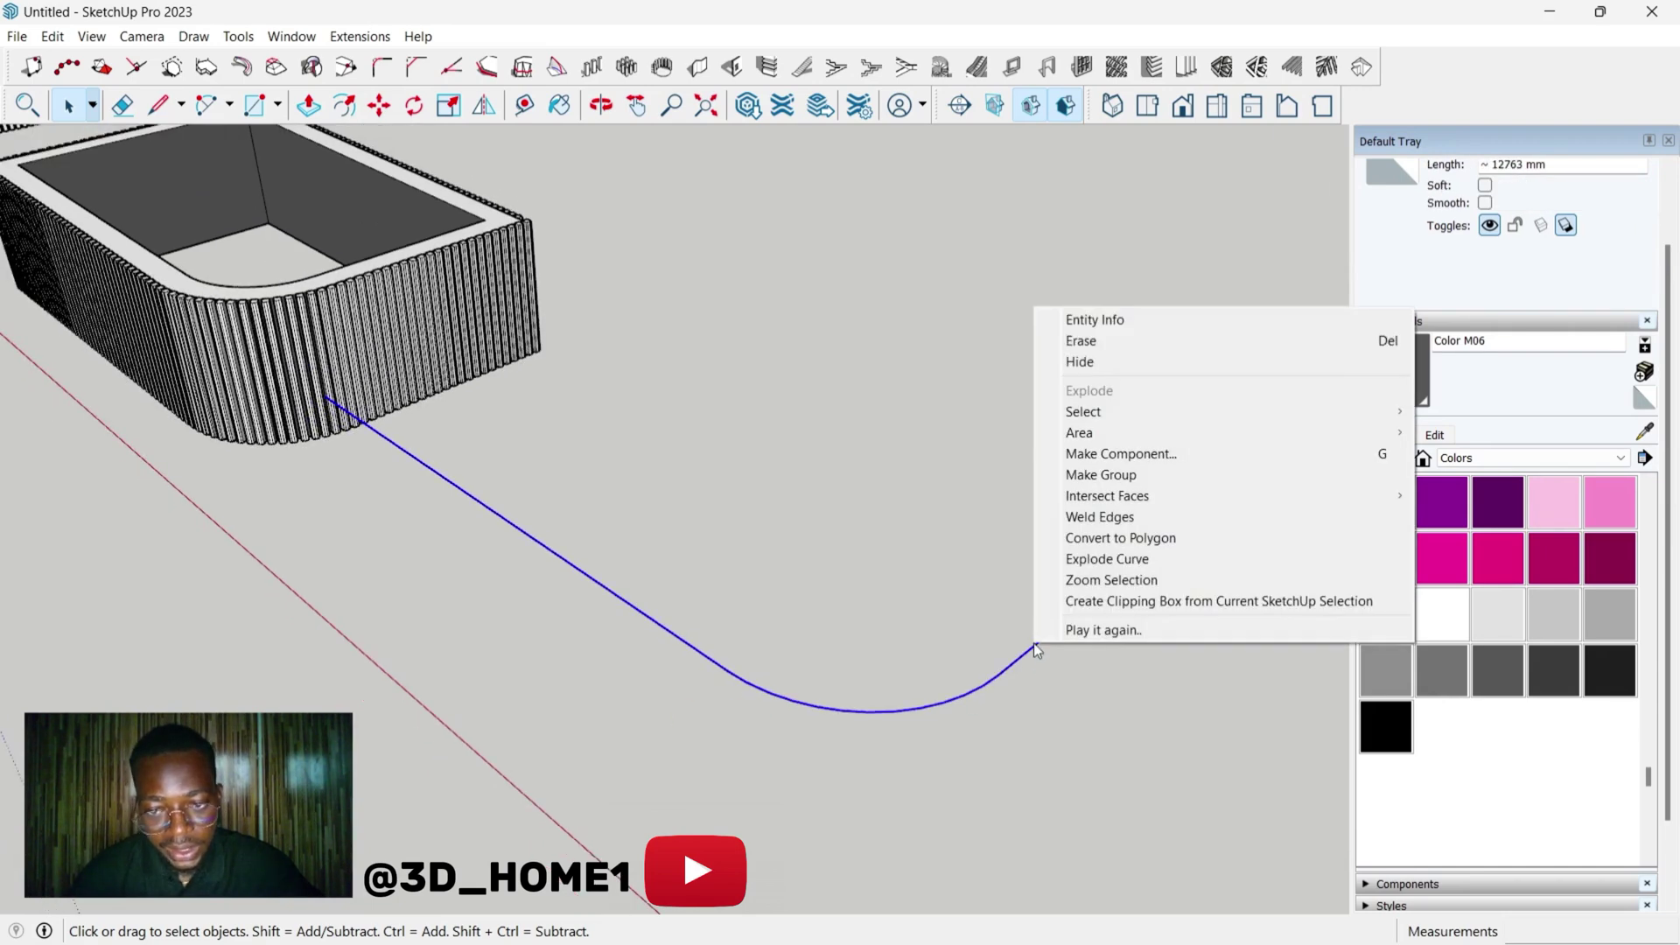
left_click(1103, 525)
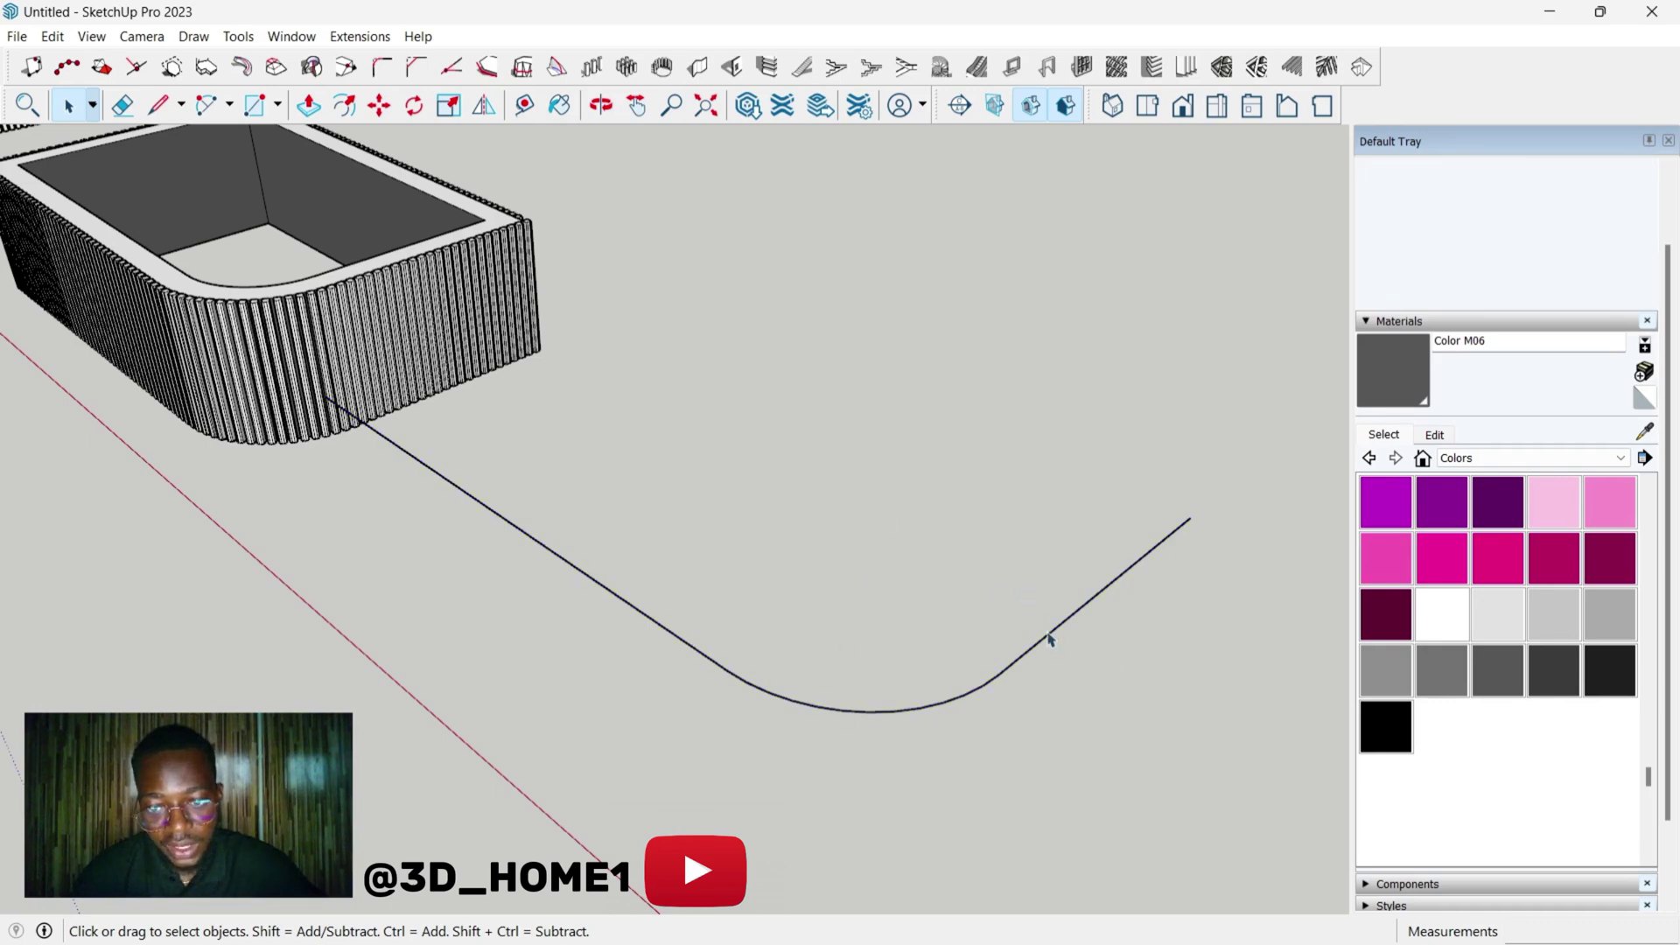
scroll(957, 724, "down", 2)
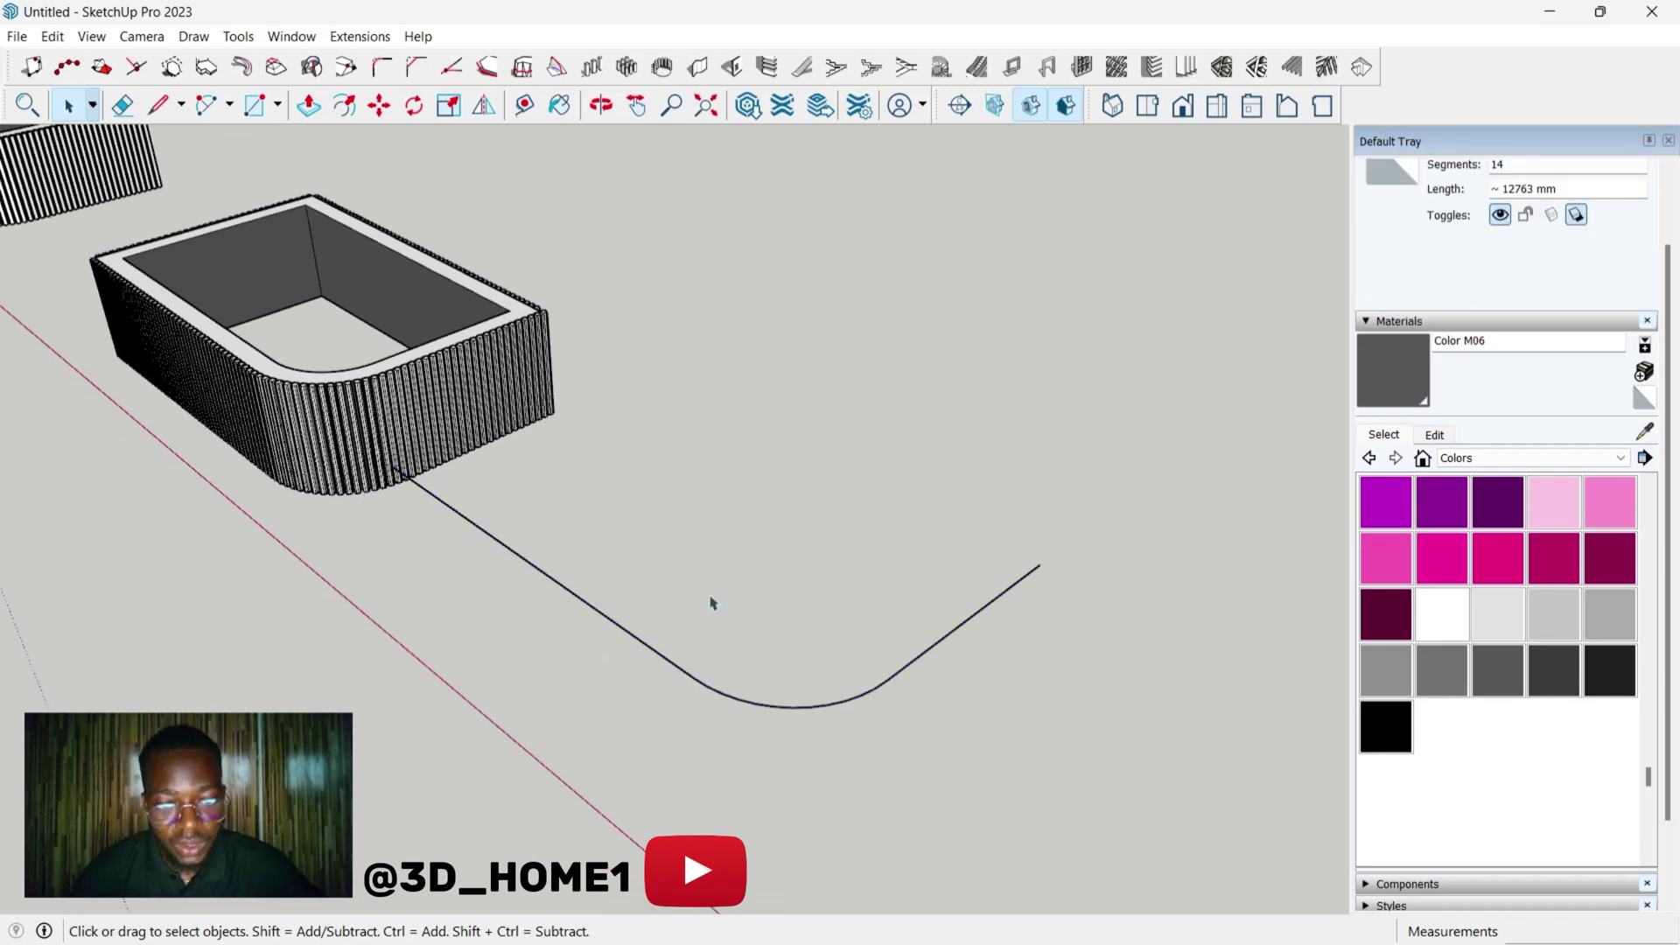
- Clear the path selection and select the slat at the planter's left corner
left_click(940, 653)
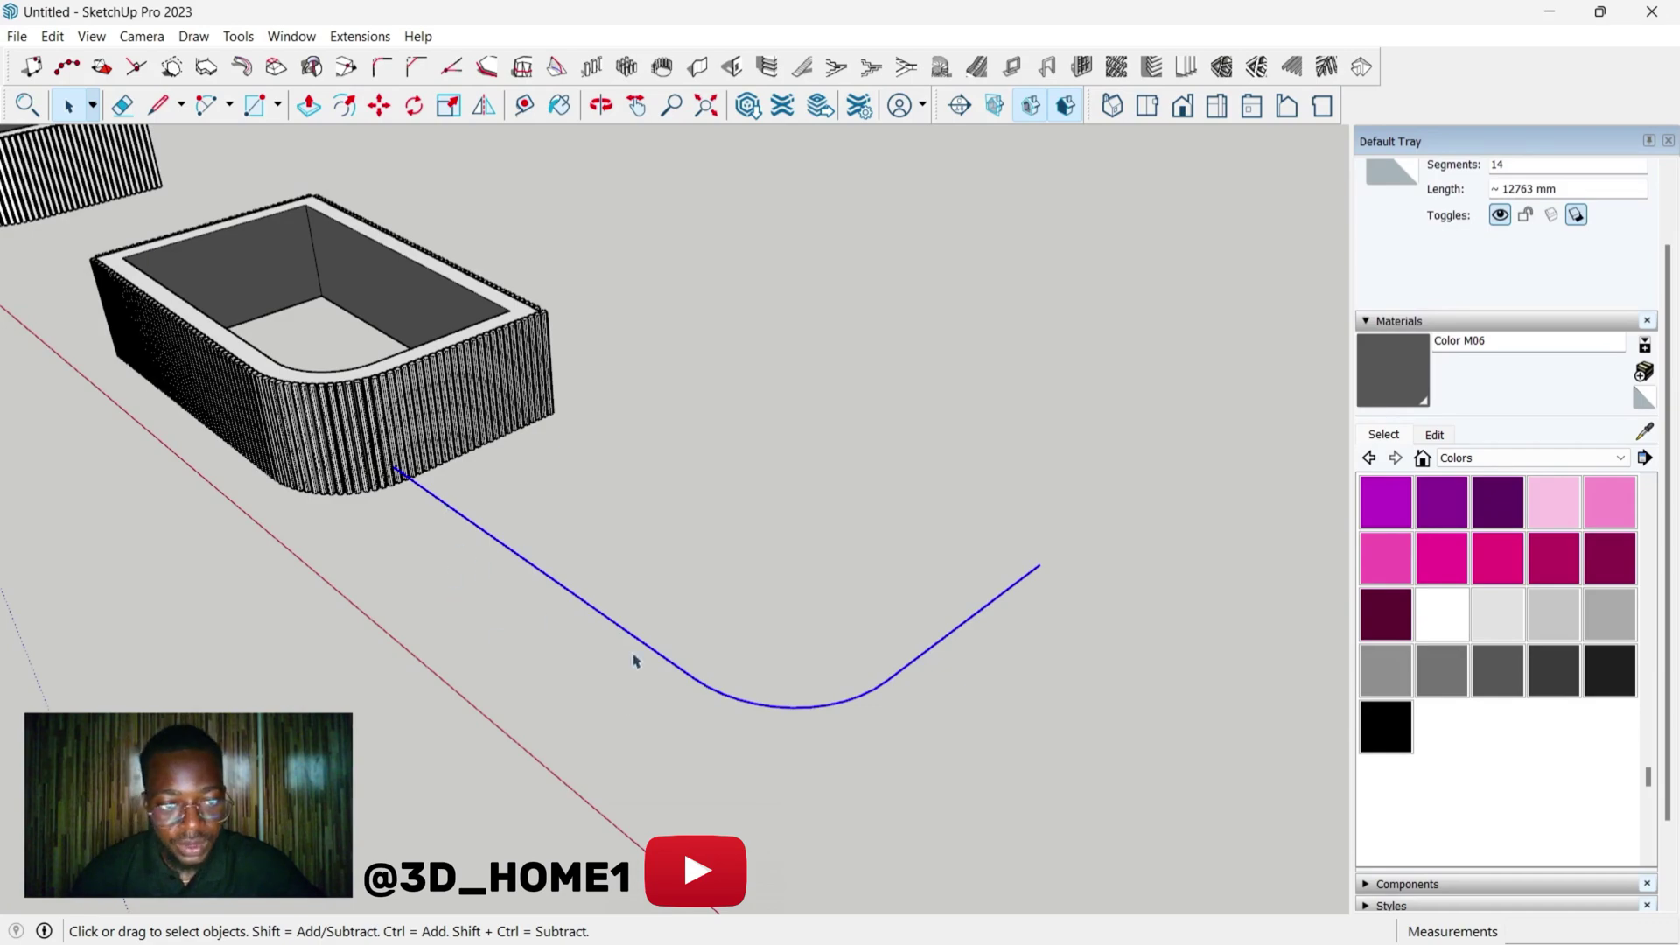
scroll(582, 555, "down", 2)
scroll(349, 406, "up", 2)
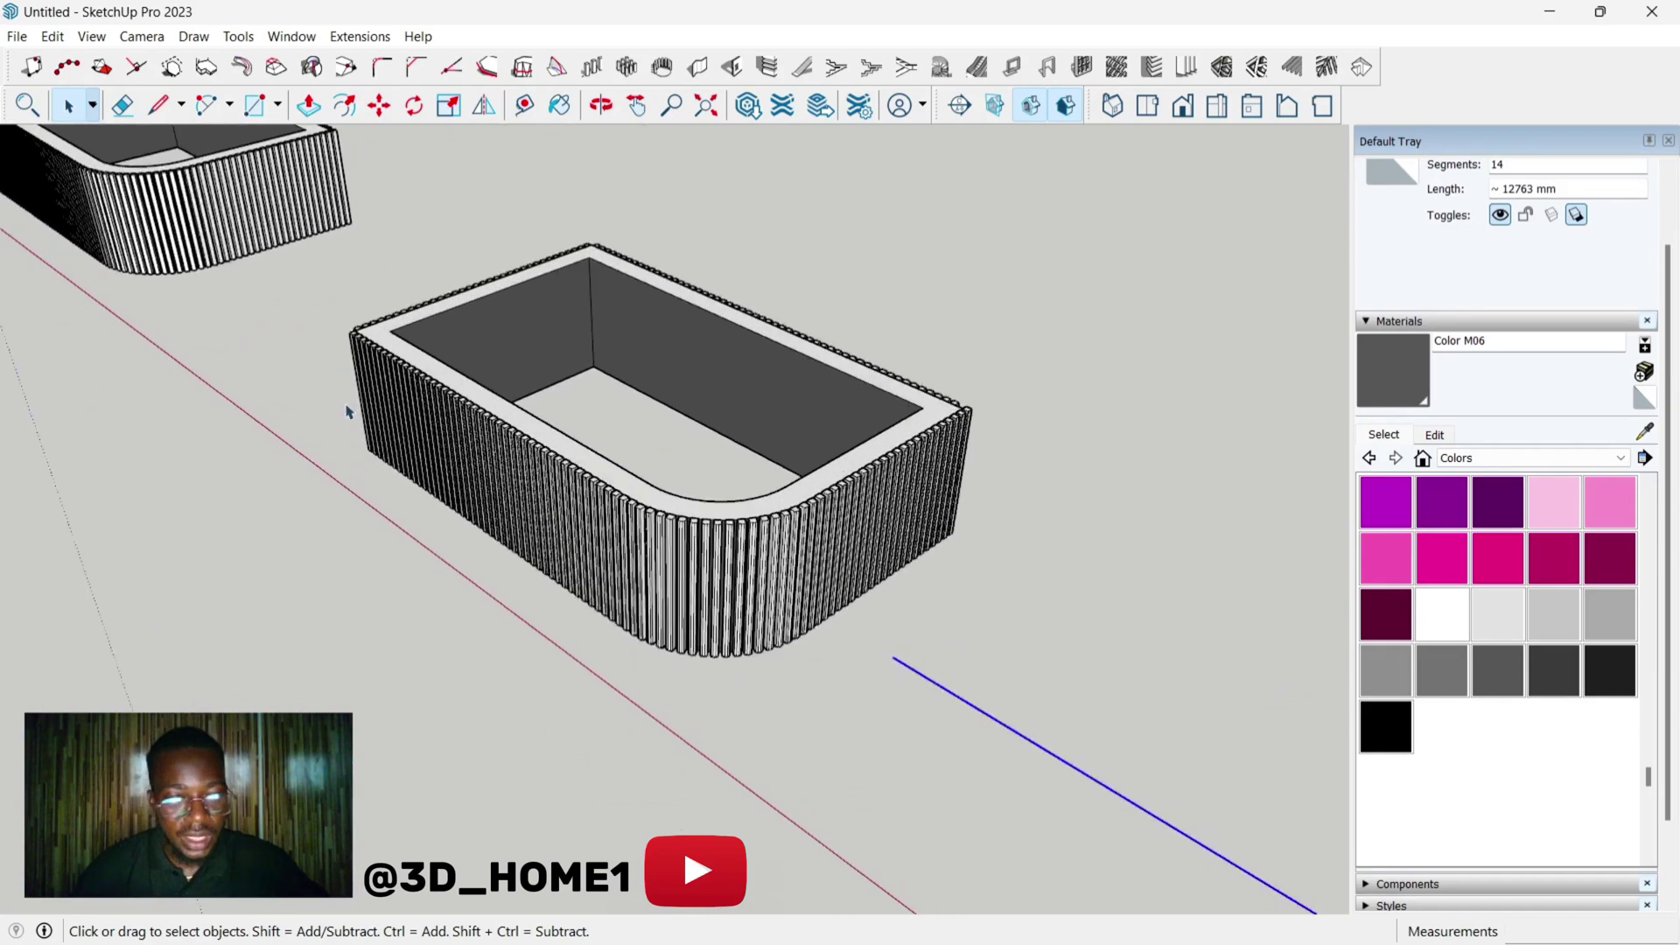
scroll(352, 322, "up", 3)
scroll(351, 329, "up", 2)
scroll(352, 329, "up", 2)
left_click(352, 344)
scroll(352, 345, "up", 2)
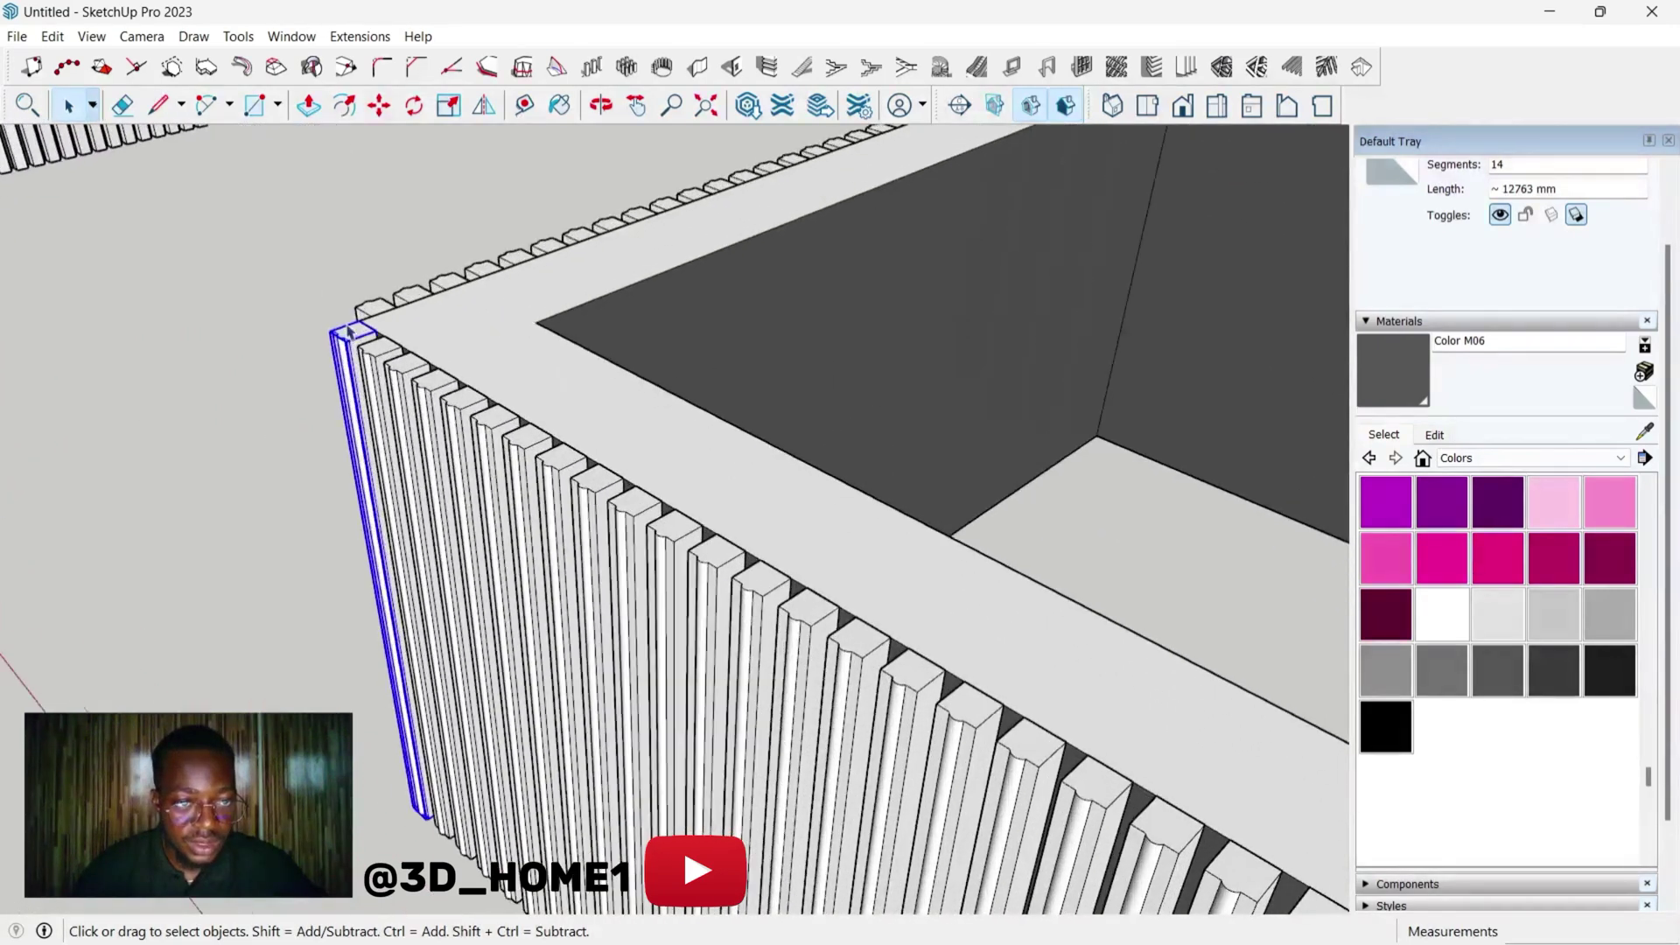
scroll(746, 641, "up", 2)
scroll(743, 642, "down", 2)
scroll(743, 641, "down", 2)
scroll(198, 318, "up", 2)
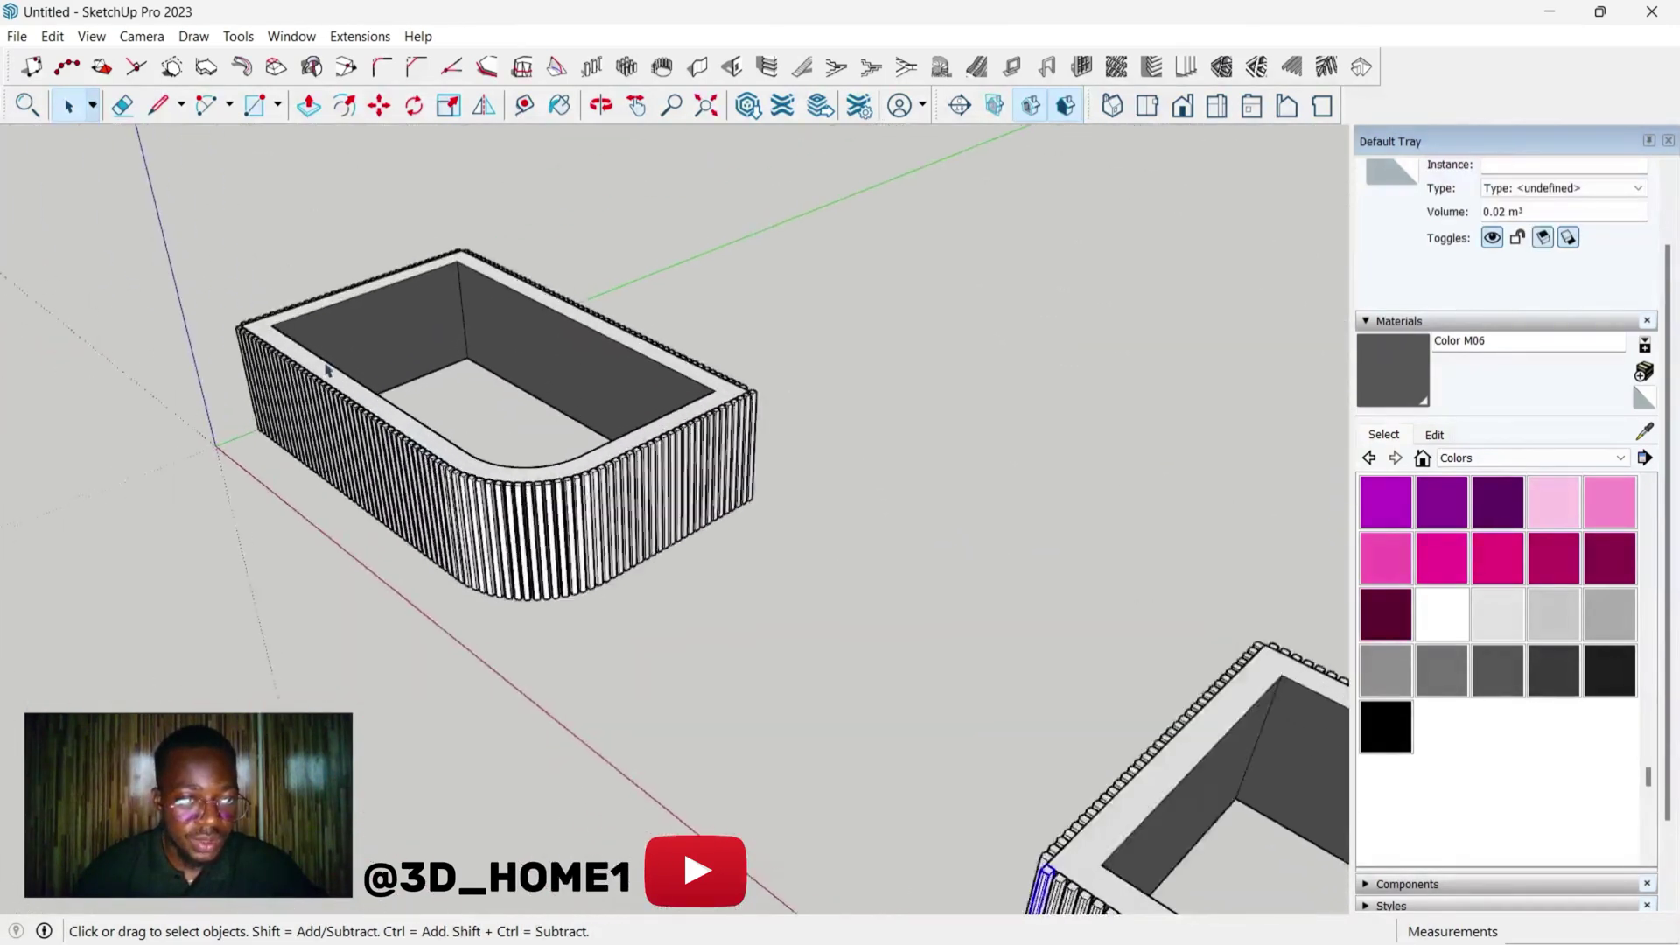
scroll(198, 317, "up", 2)
scroll(249, 336, "up", 2)
scroll(272, 338, "up", 2)
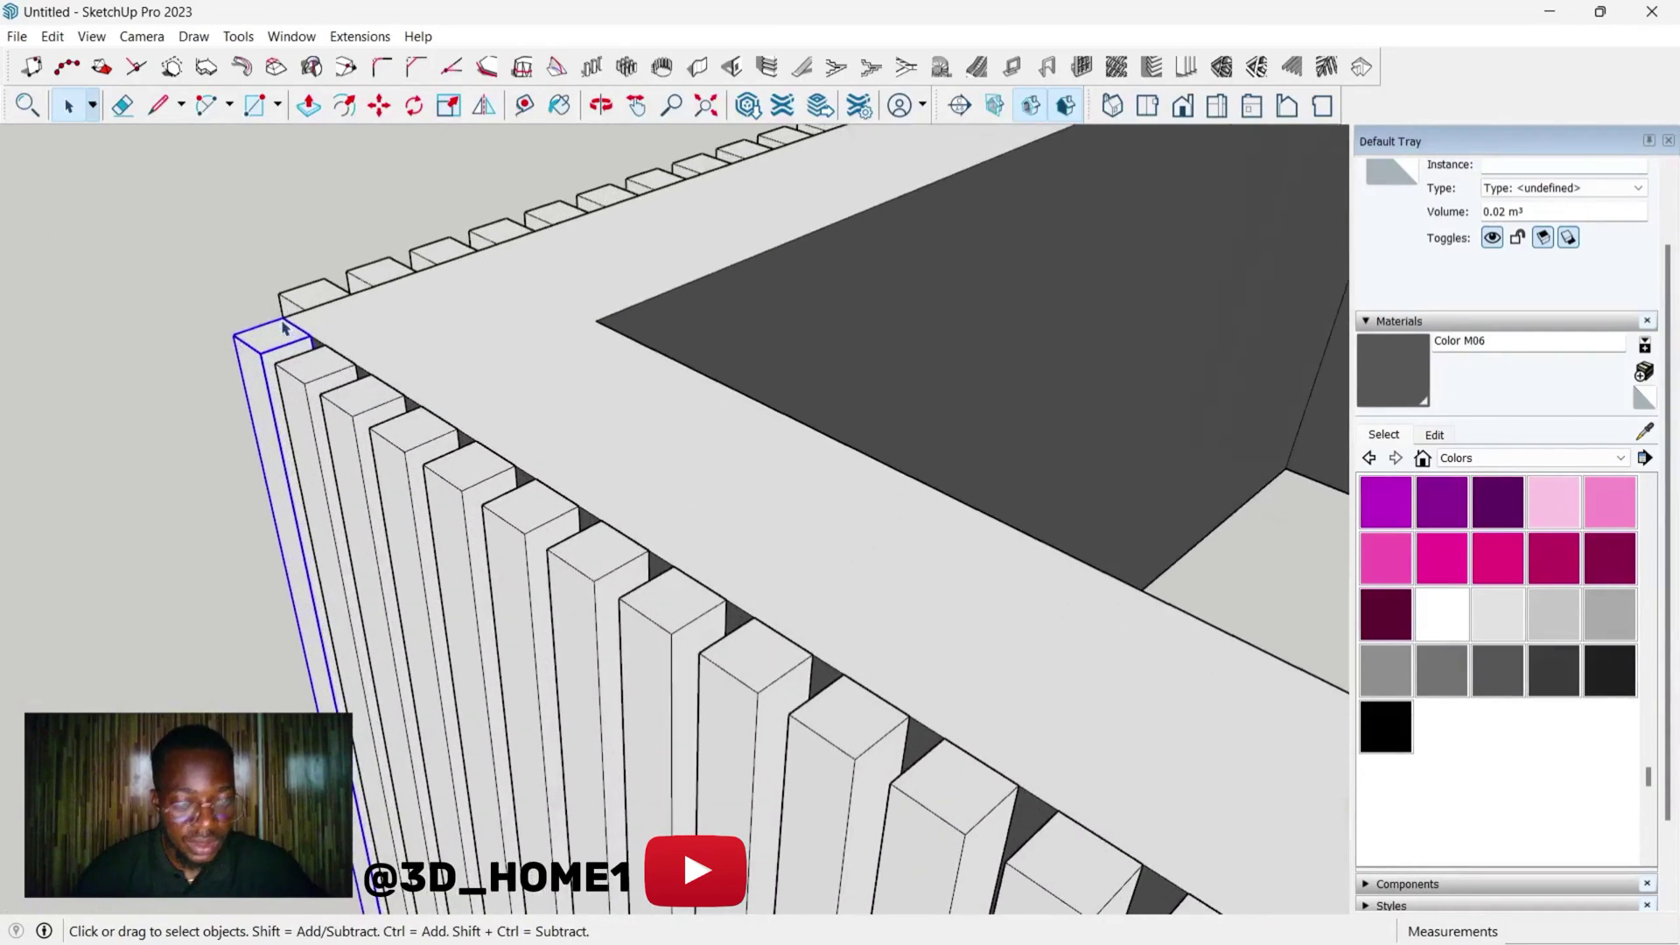
scroll(5, 433, "down", 2)
scroll(126, 343, "up", 2)
scroll(124, 344, "up", 2)
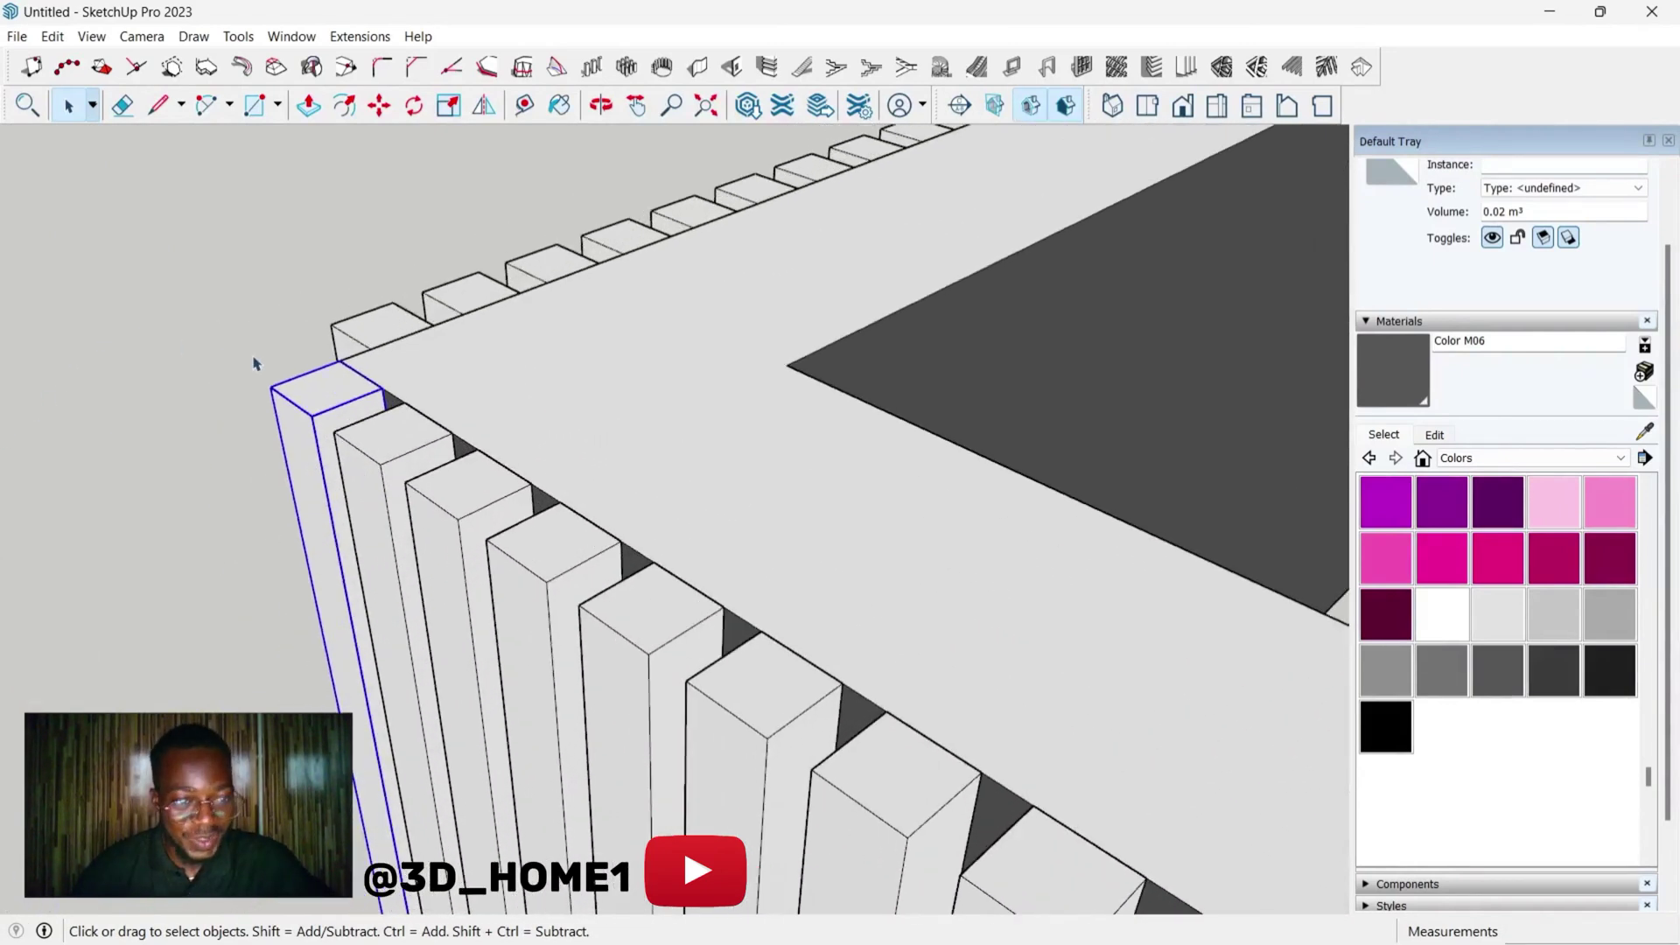
- Copy the corner slat upright onto the welded path's starting endpoint
key("m")
left_click(337, 357)
key("ctrl")
scroll(255, 322, "down", 3)
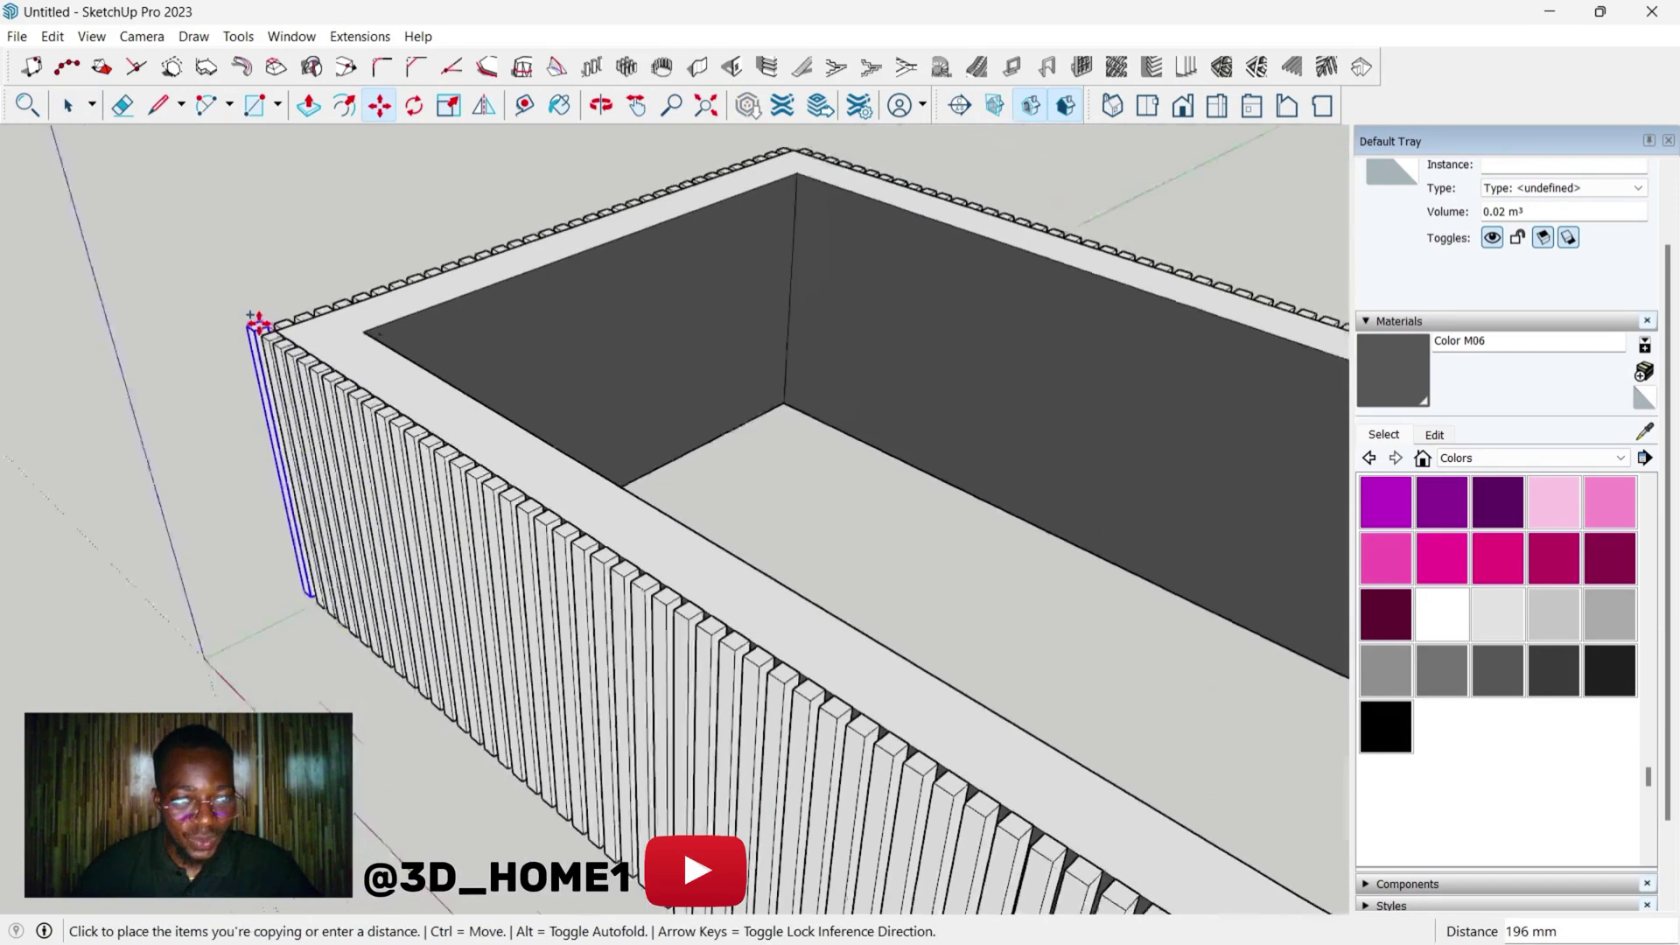
scroll(254, 328, "down", 3)
scroll(249, 408, "down", 2)
scroll(435, 581, "down", 2)
scroll(693, 731, "up", 1)
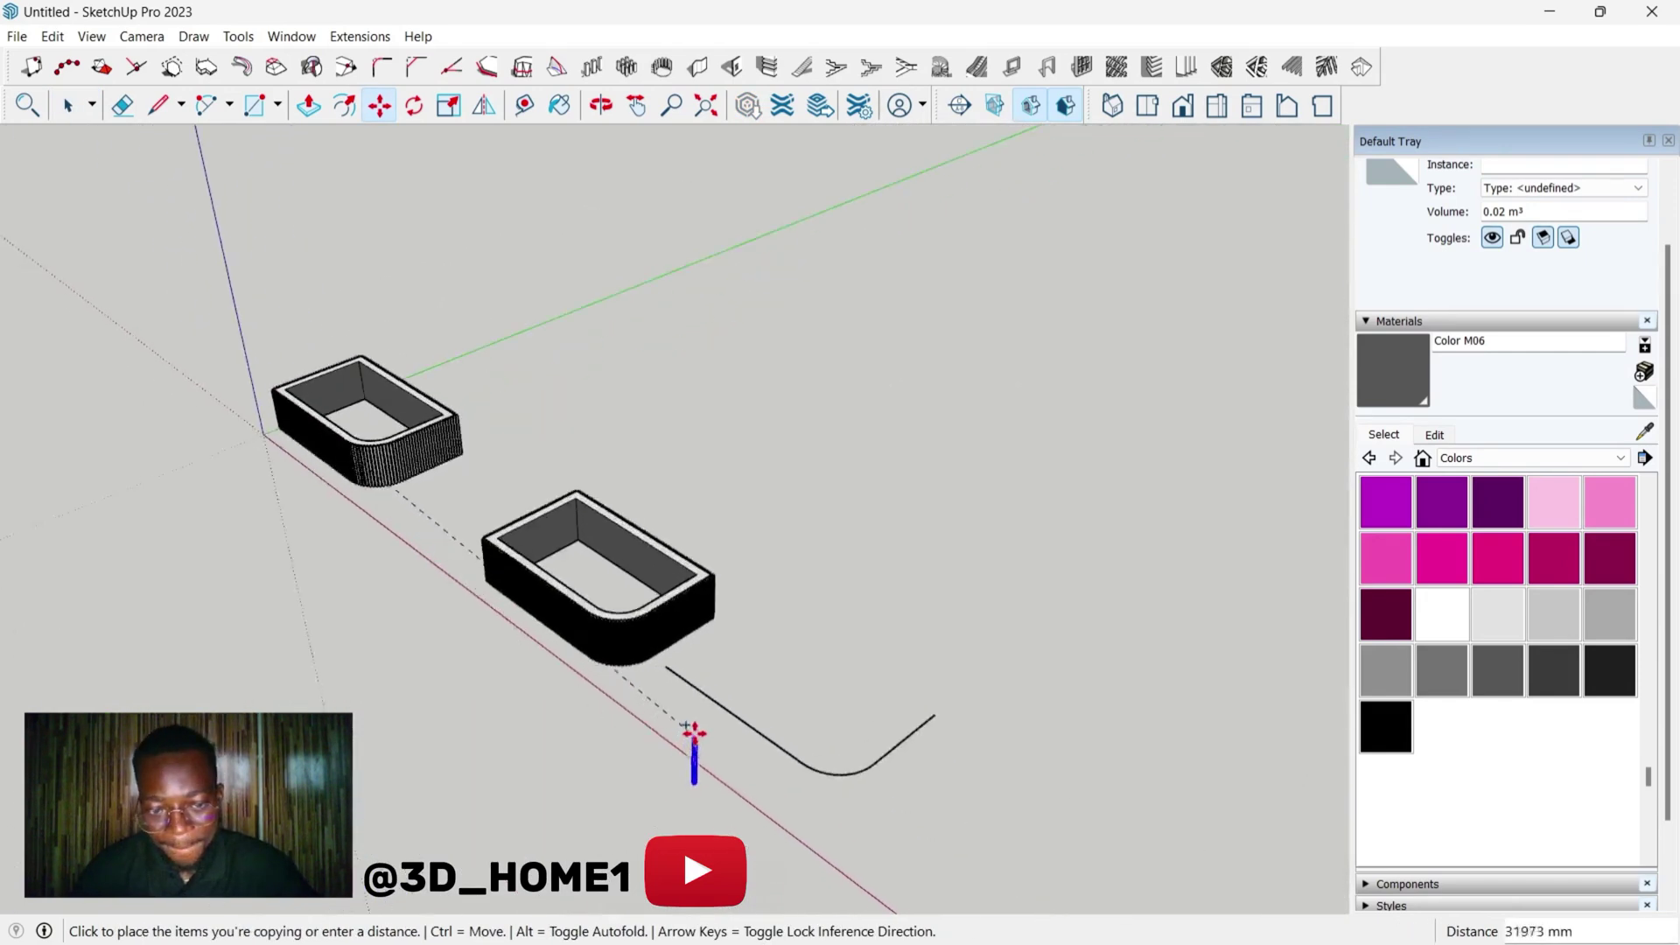
scroll(656, 644, "up", 2)
scroll(661, 636, "up", 2)
scroll(660, 637, "up", 2)
scroll(630, 592, "up", 2)
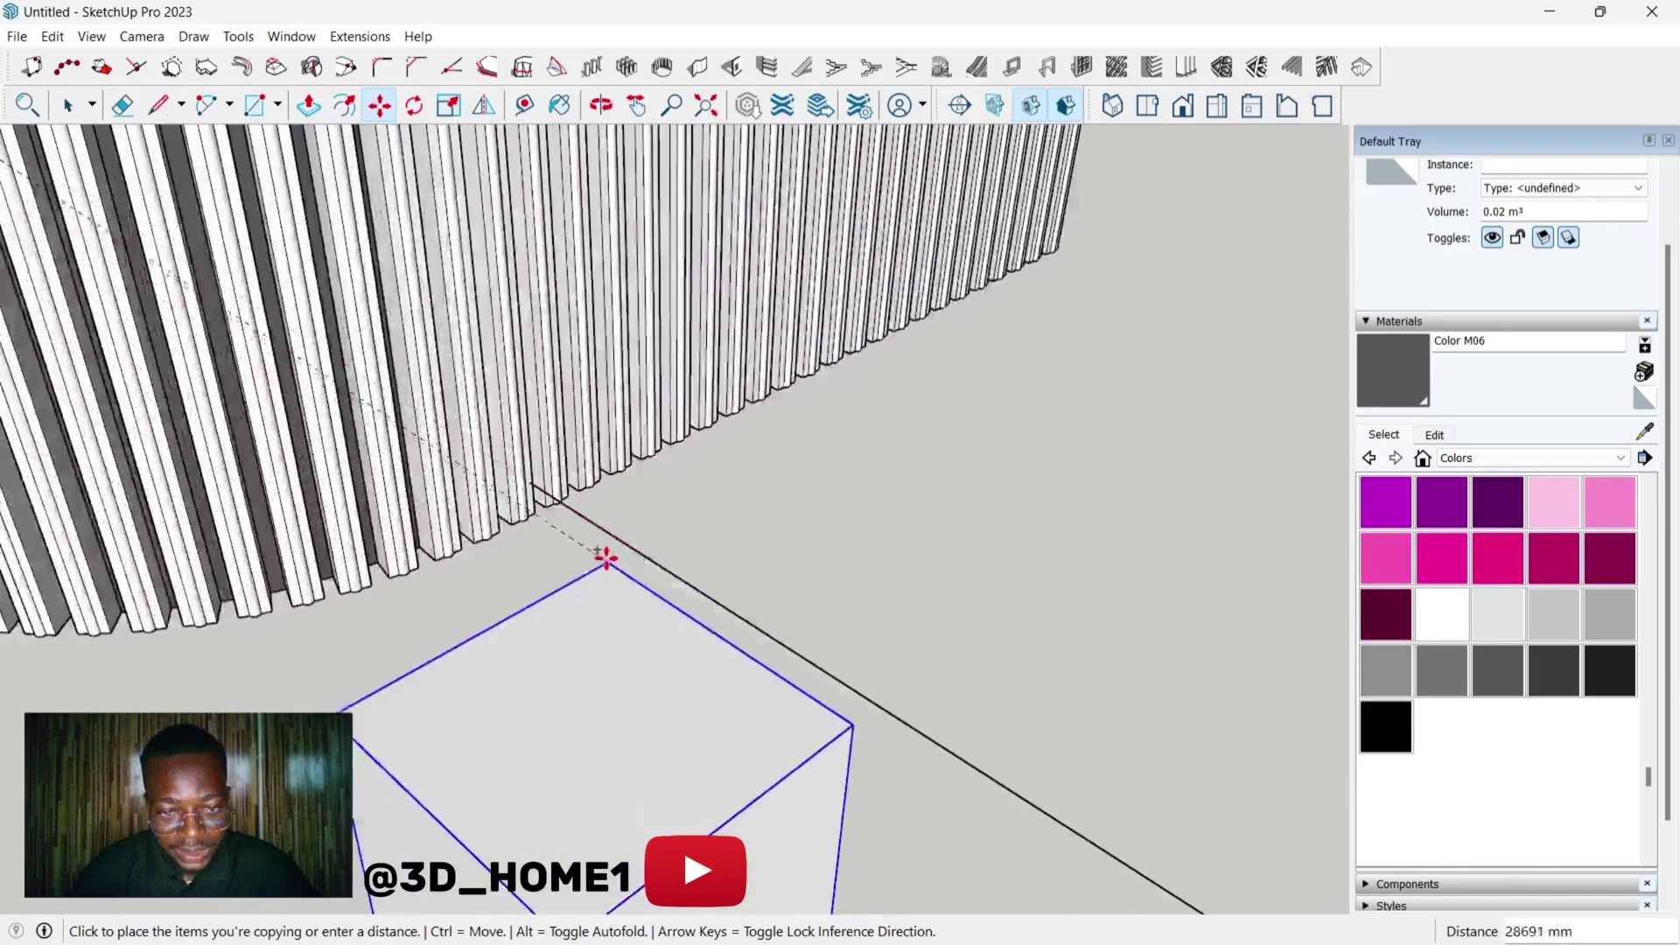
scroll(539, 488, "down", 3)
scroll(1020, 788, "up", 2)
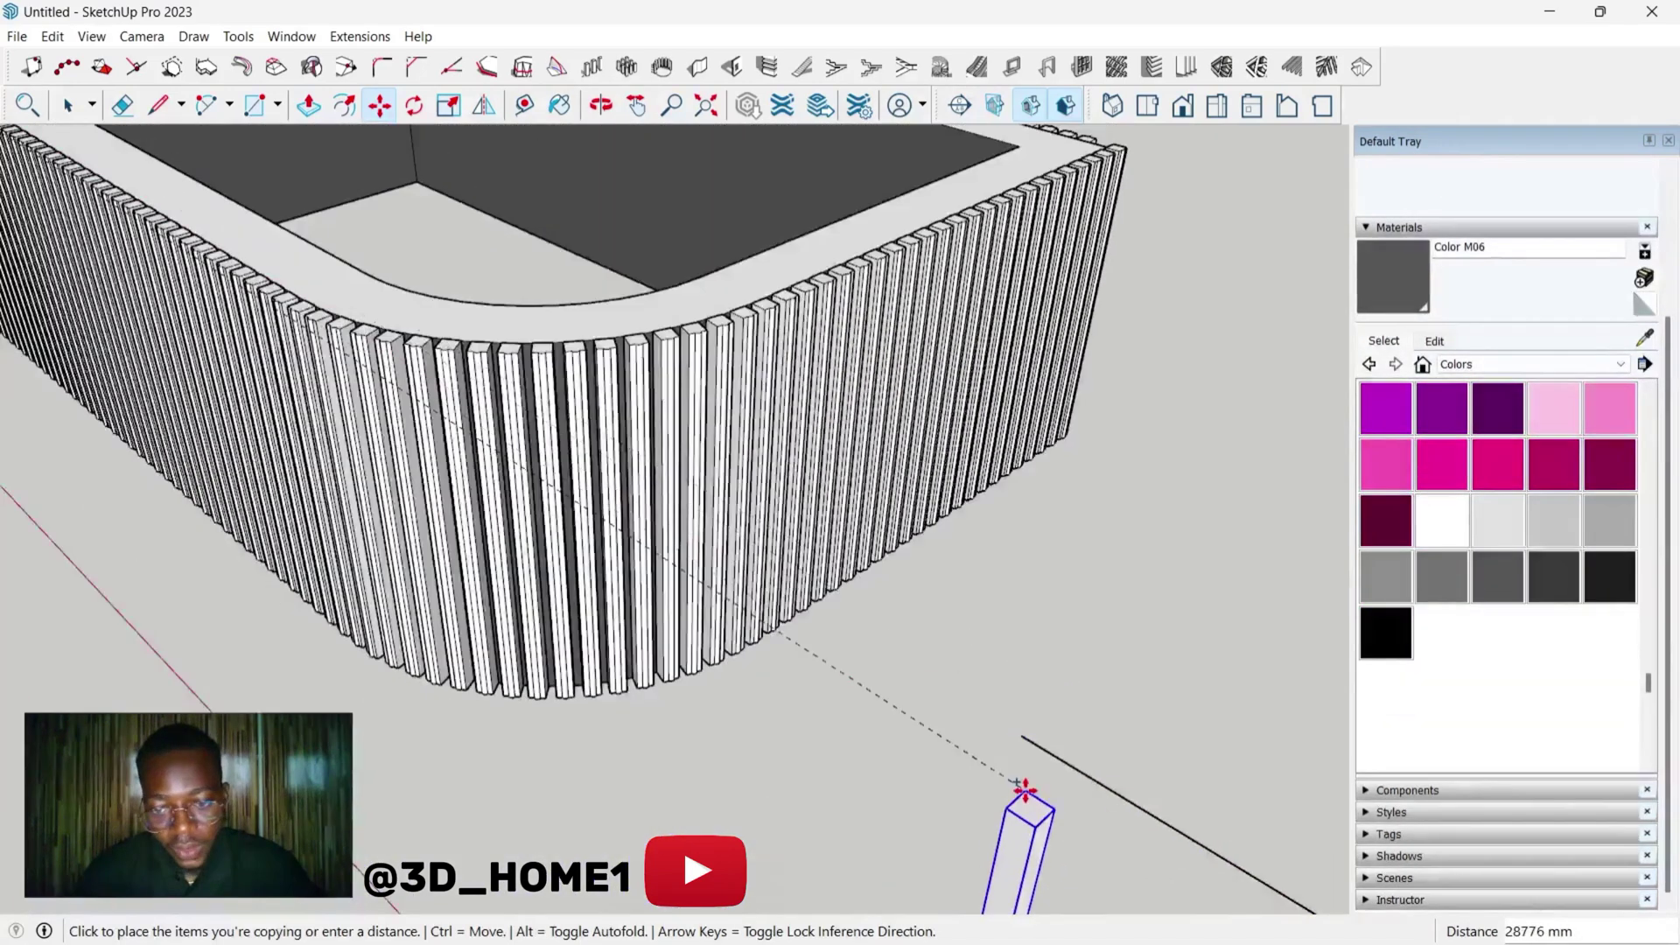
left_click(1024, 735)
scroll(644, 618, "down", 2)
scroll(570, 644, "down", 2)
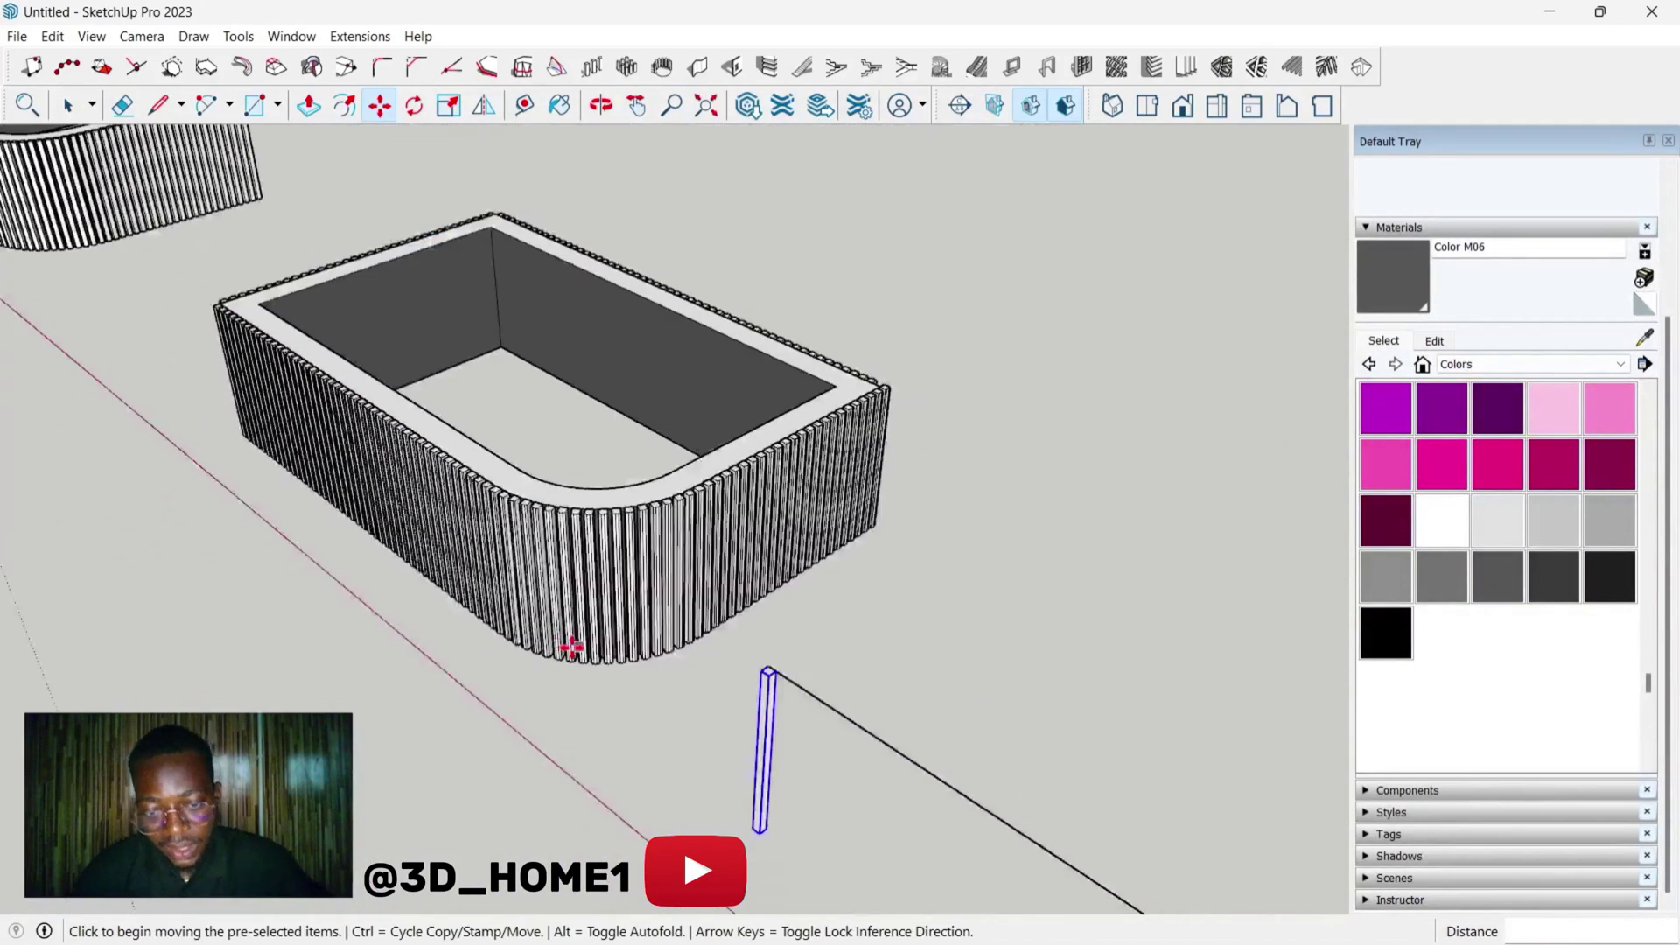
scroll(645, 753, "down", 1)
scroll(742, 759, "up", 1)
scroll(741, 758, "up", 1)
key("Escape")
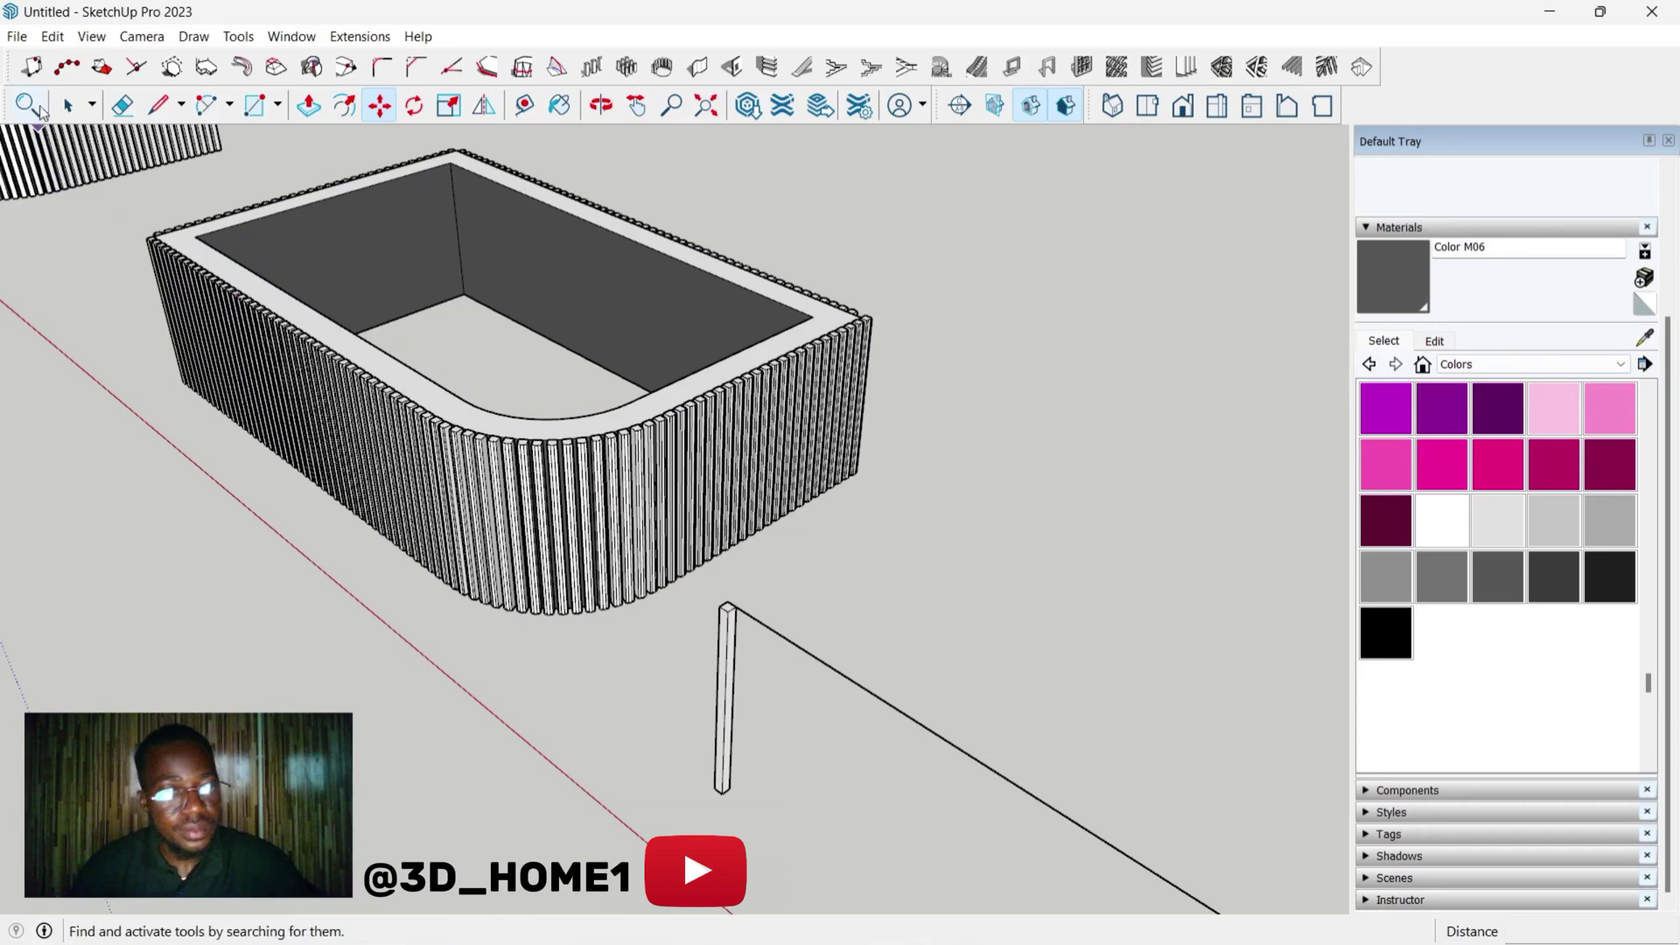
left_click(72, 110)
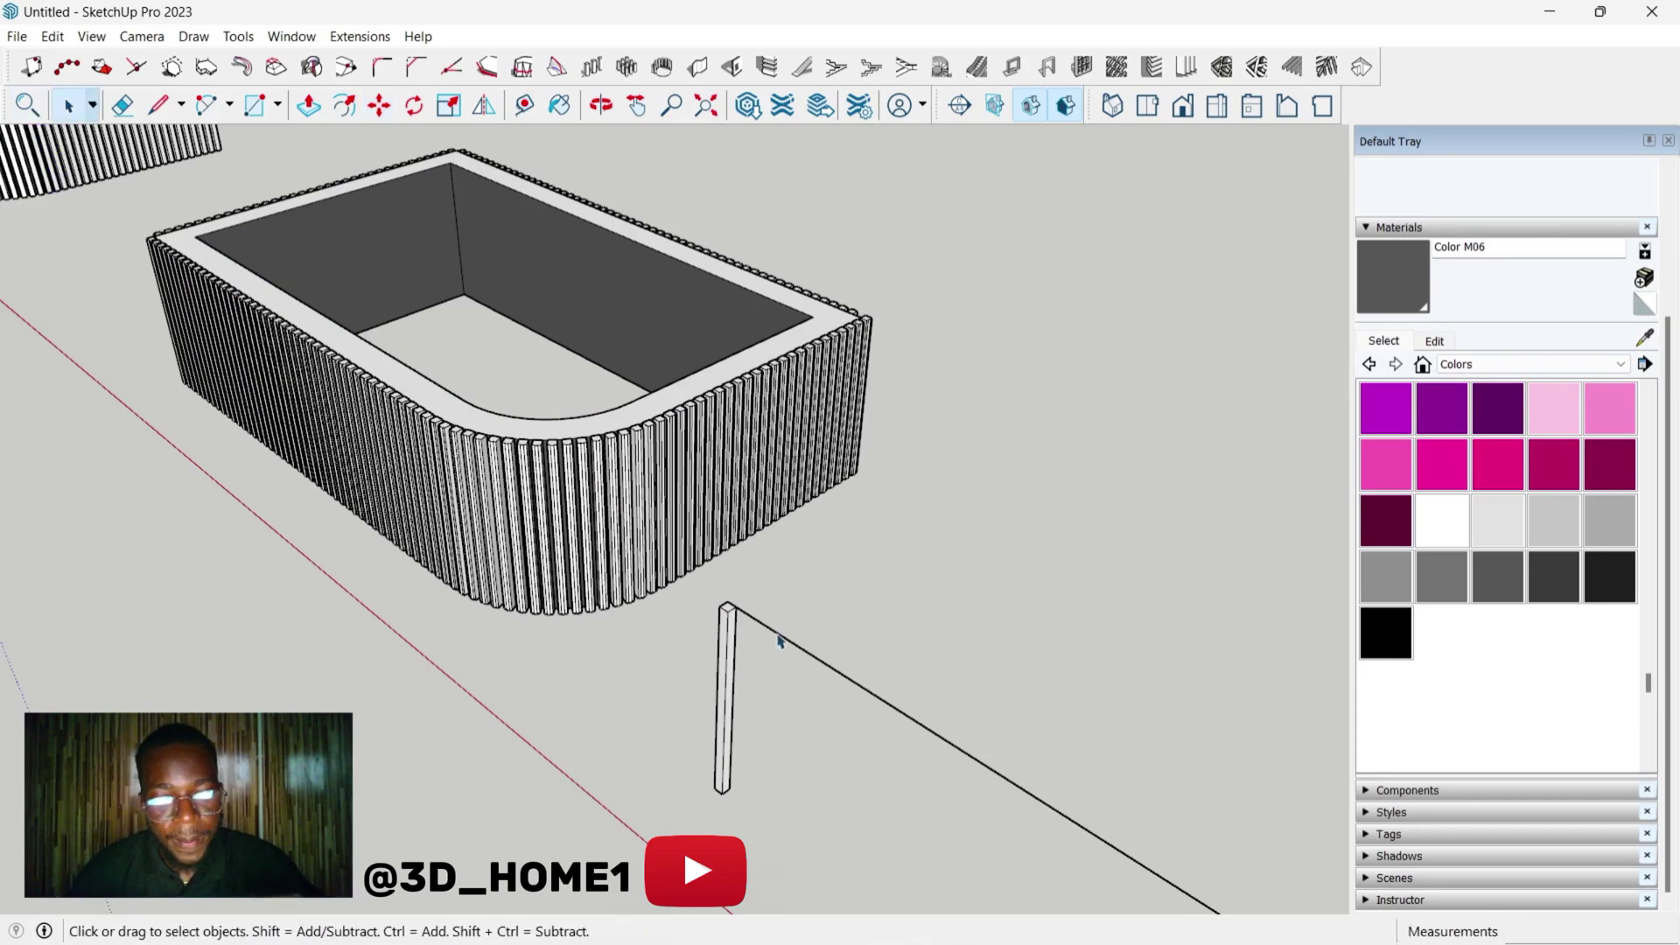
scroll(778, 639, "down", 2)
scroll(660, 642, "down", 1)
scroll(622, 577, "up", 1)
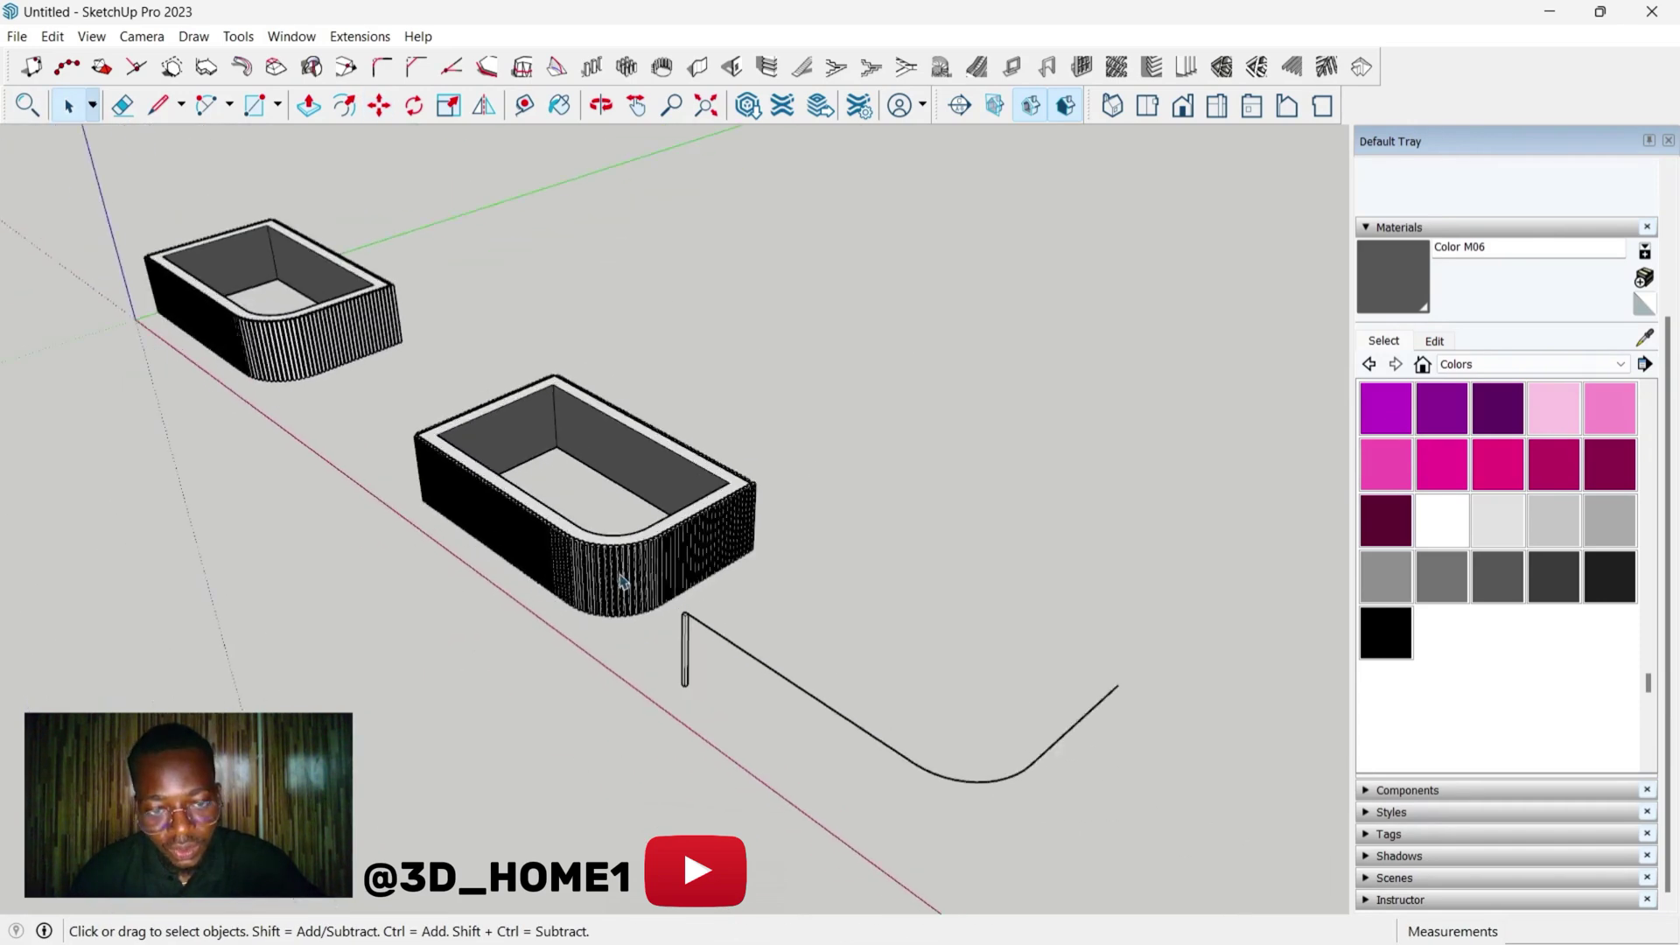
scroll(720, 631, "up", 2)
scroll(721, 683, "down", 1)
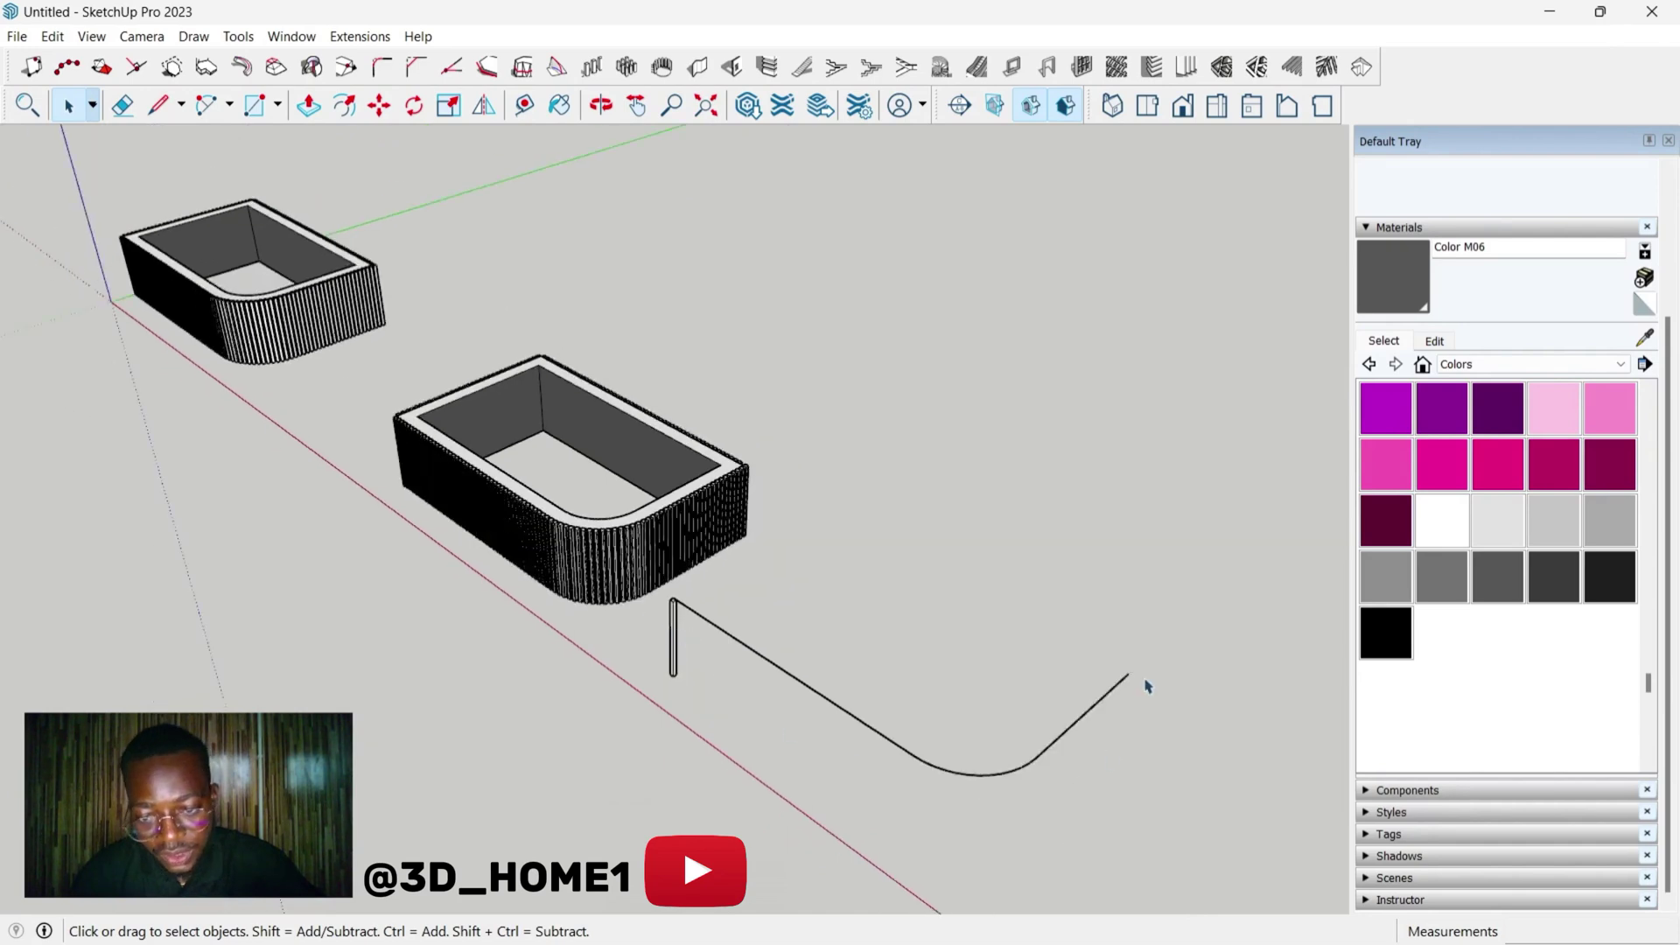
scroll(712, 657, "up", 1)
- Use Copy Along Curve to repeat the slat every 150 mm, making about 85 slats
left_click(360, 36)
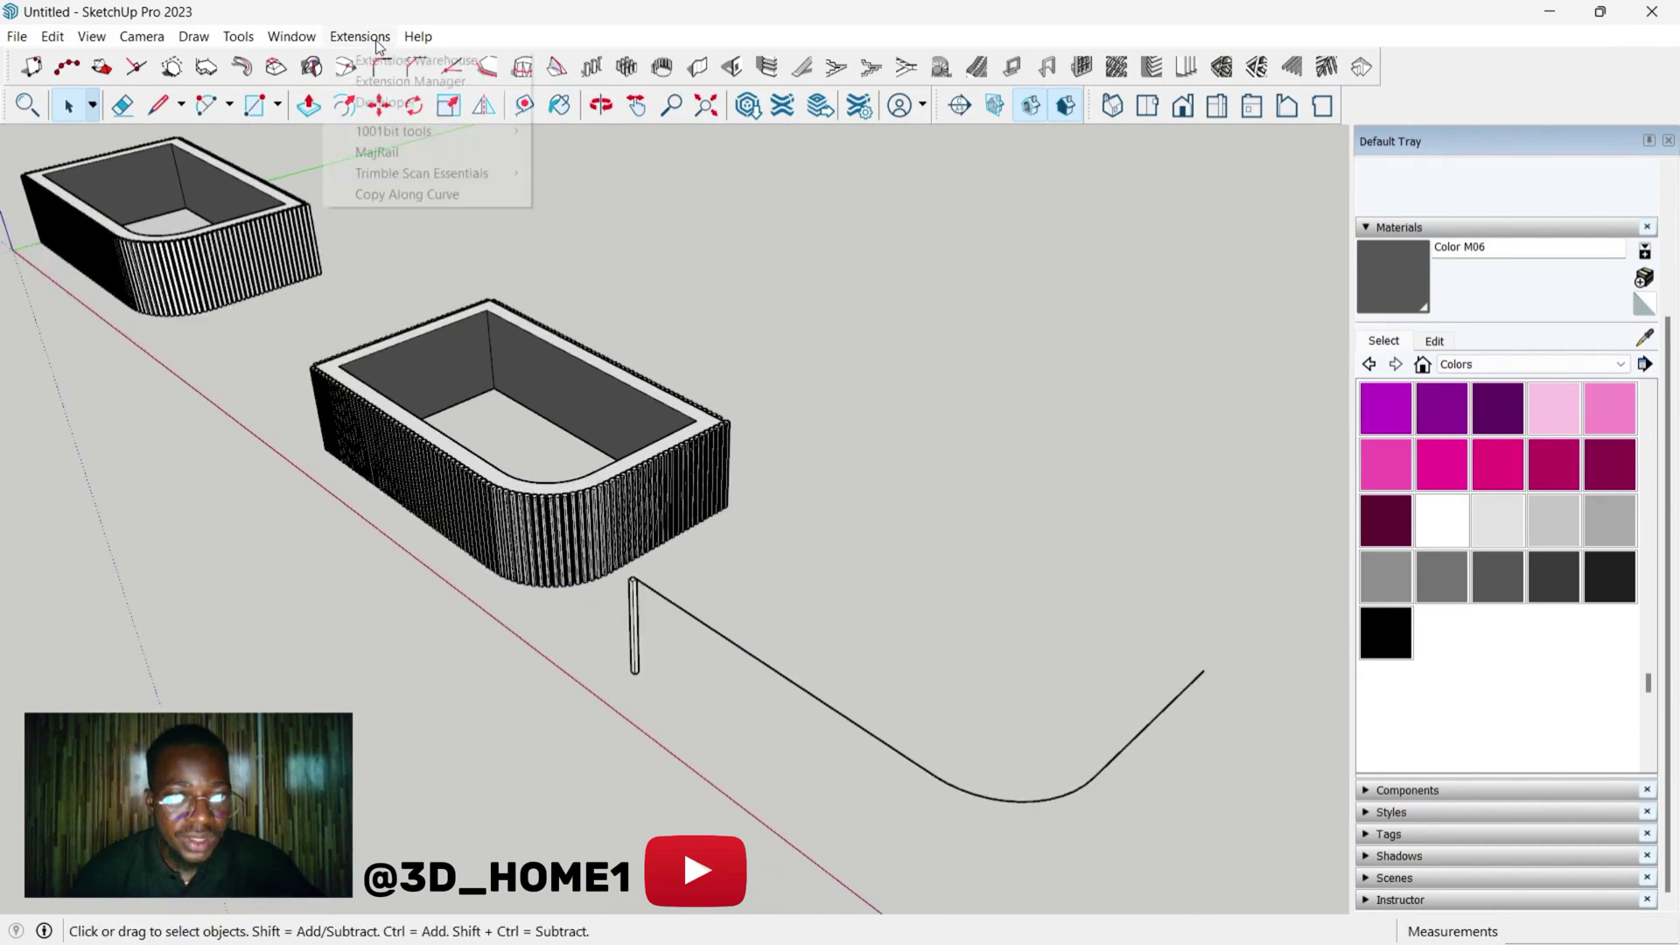
left_click(396, 194)
scroll(618, 592, "up", 2)
scroll(653, 606, "up", 2)
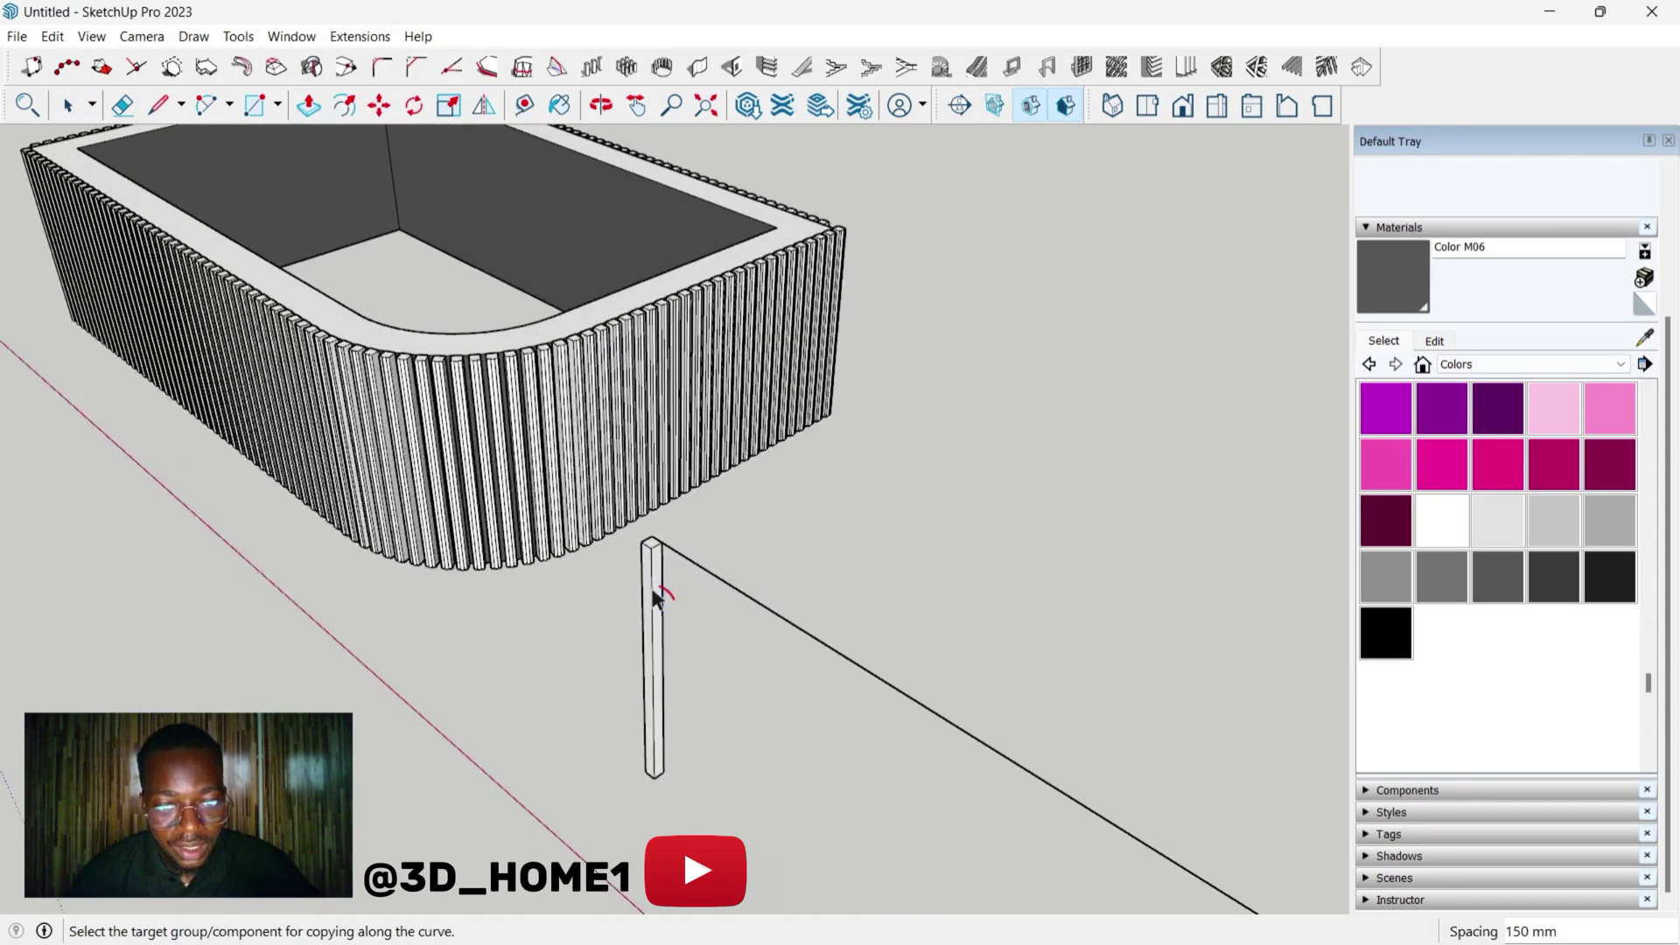
left_click(654, 597)
scroll(656, 577, "up", 1)
scroll(658, 572, "up", 1)
scroll(696, 541, "down", 1)
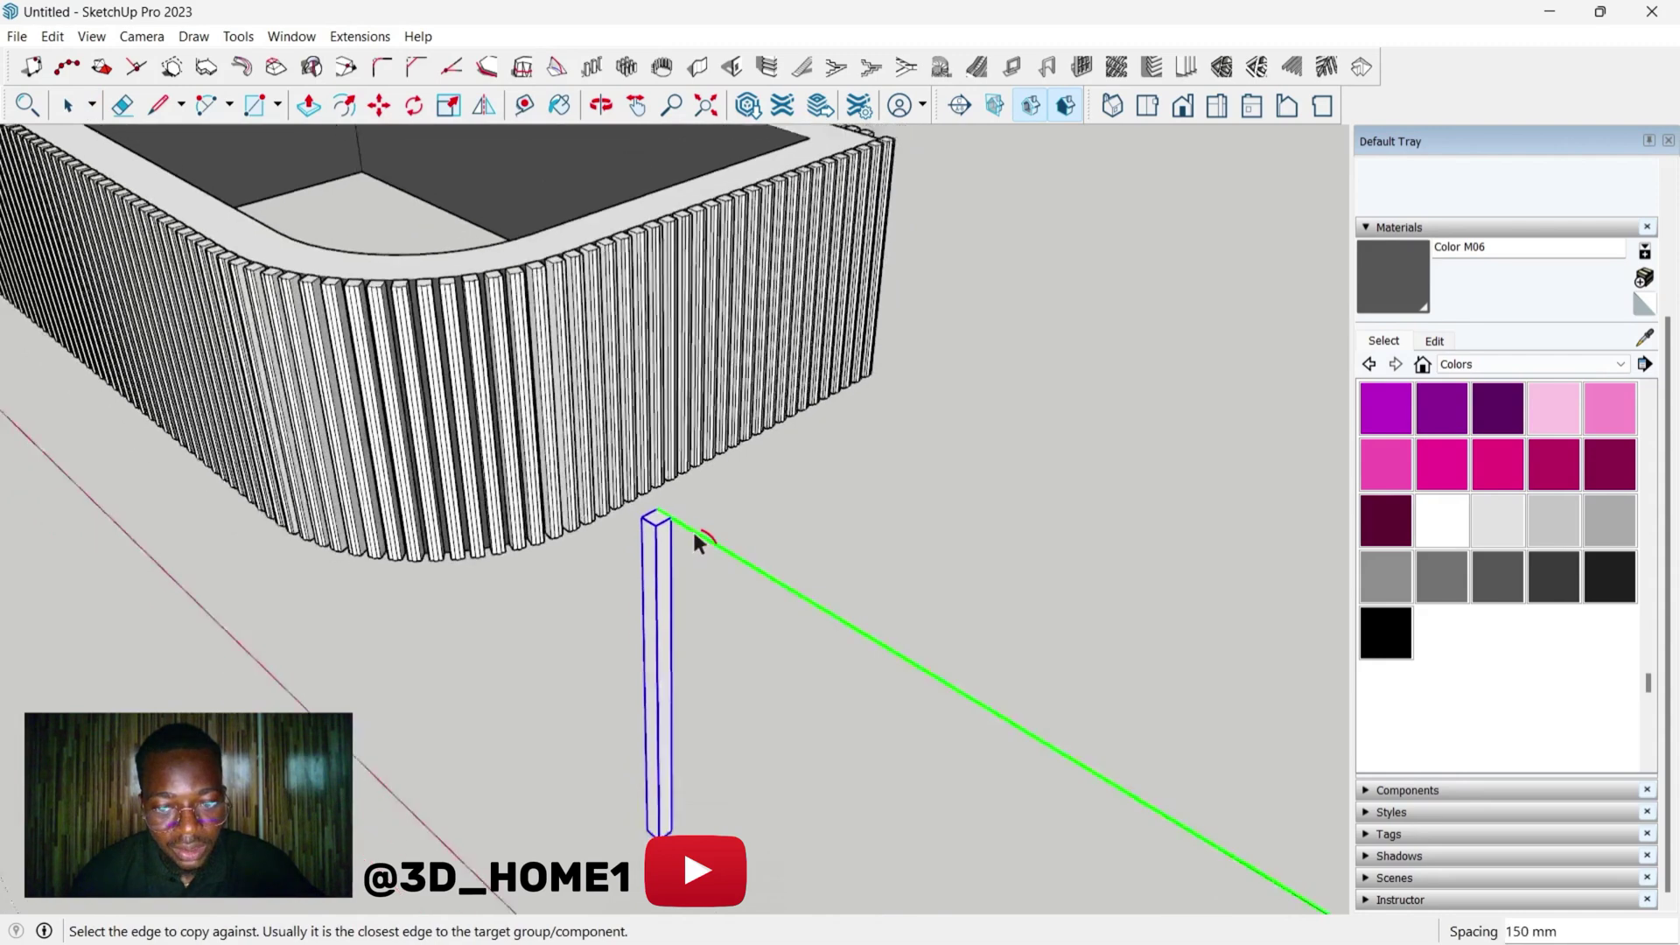
scroll(696, 541, "down", 2)
scroll(697, 540, "down", 2)
scroll(696, 541, "up", 1)
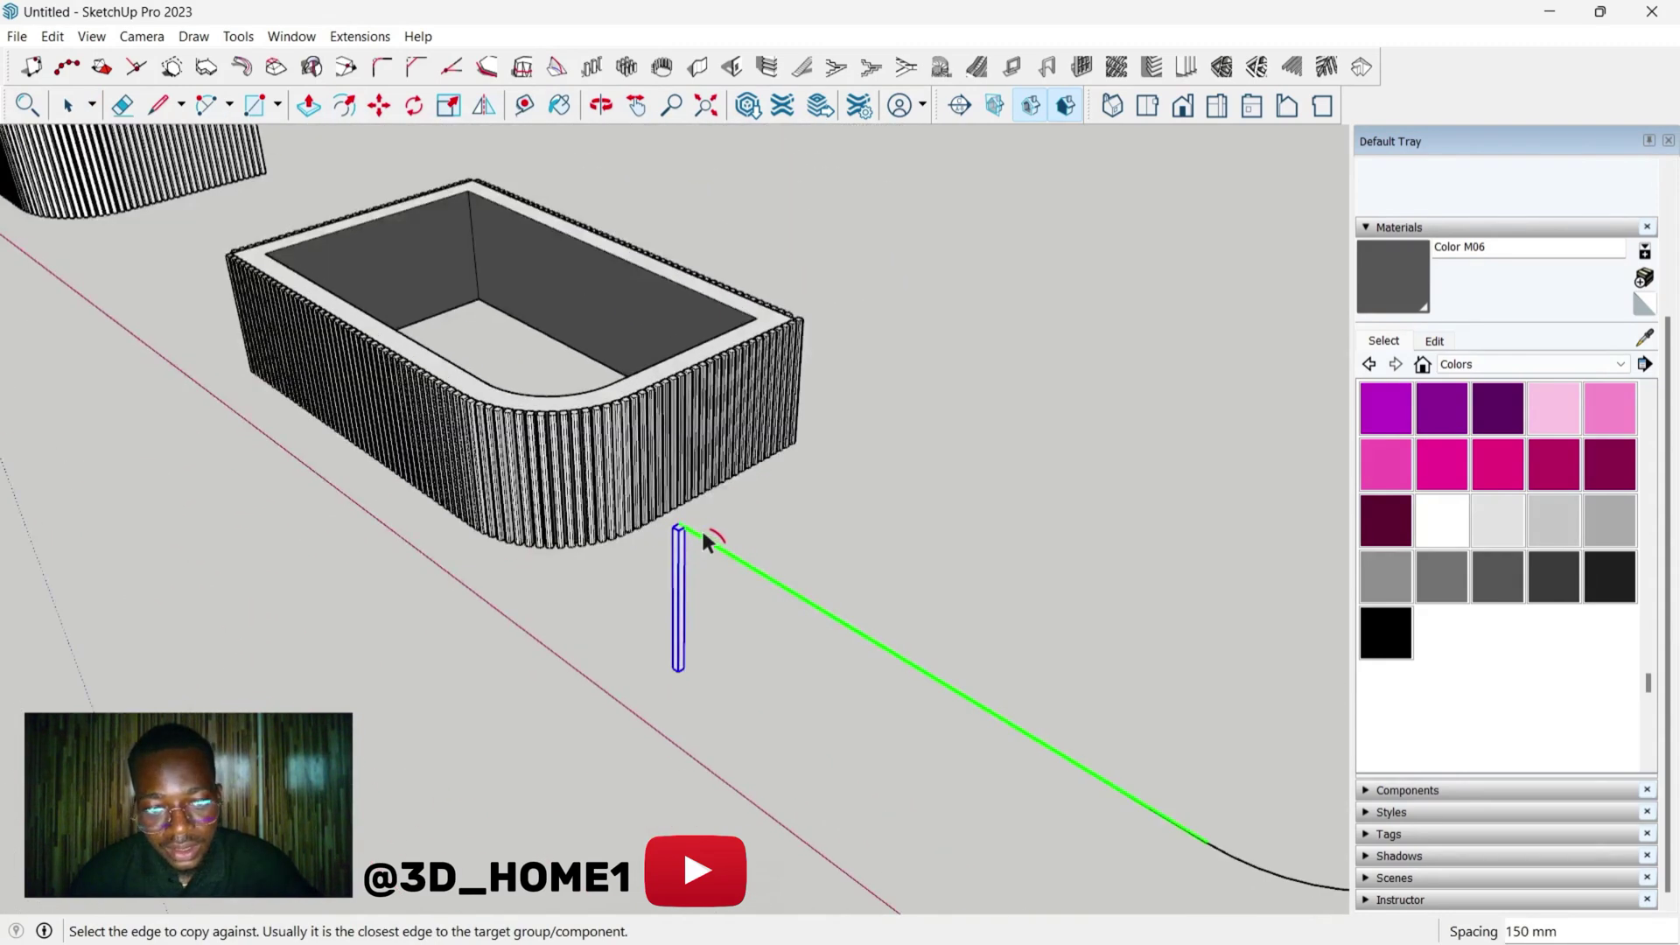
left_click(707, 547)
scroll(707, 548, "down", 2)
scroll(709, 551, "down", 1)
scroll(714, 562, "down", 1)
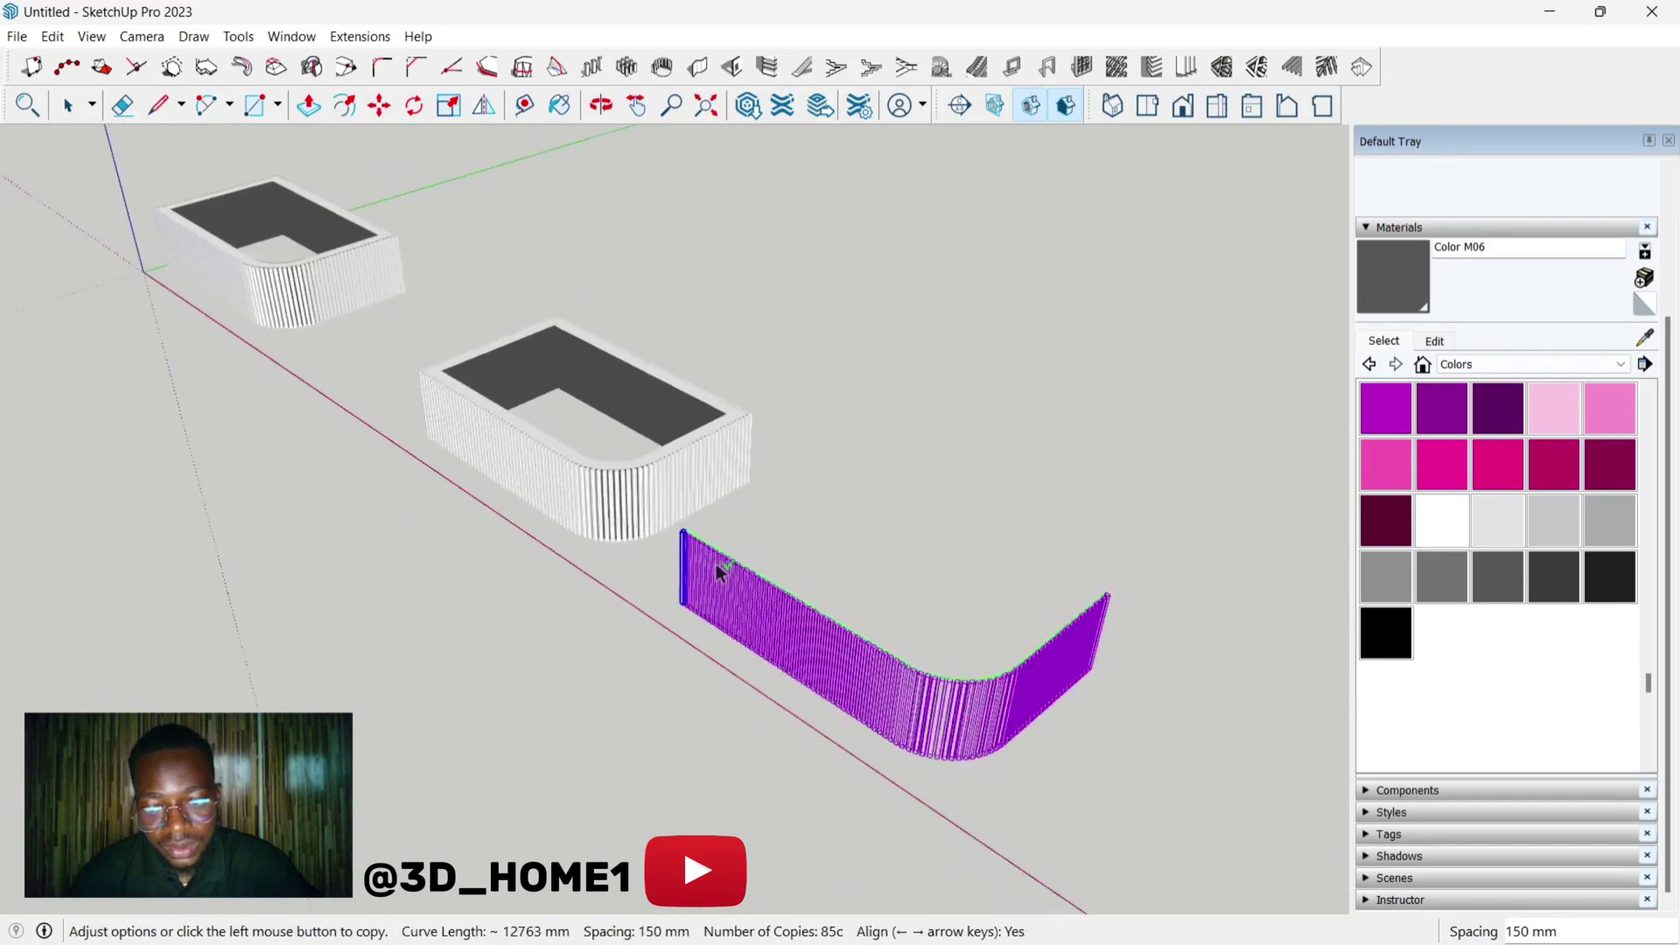
scroll(716, 564, "up", 1)
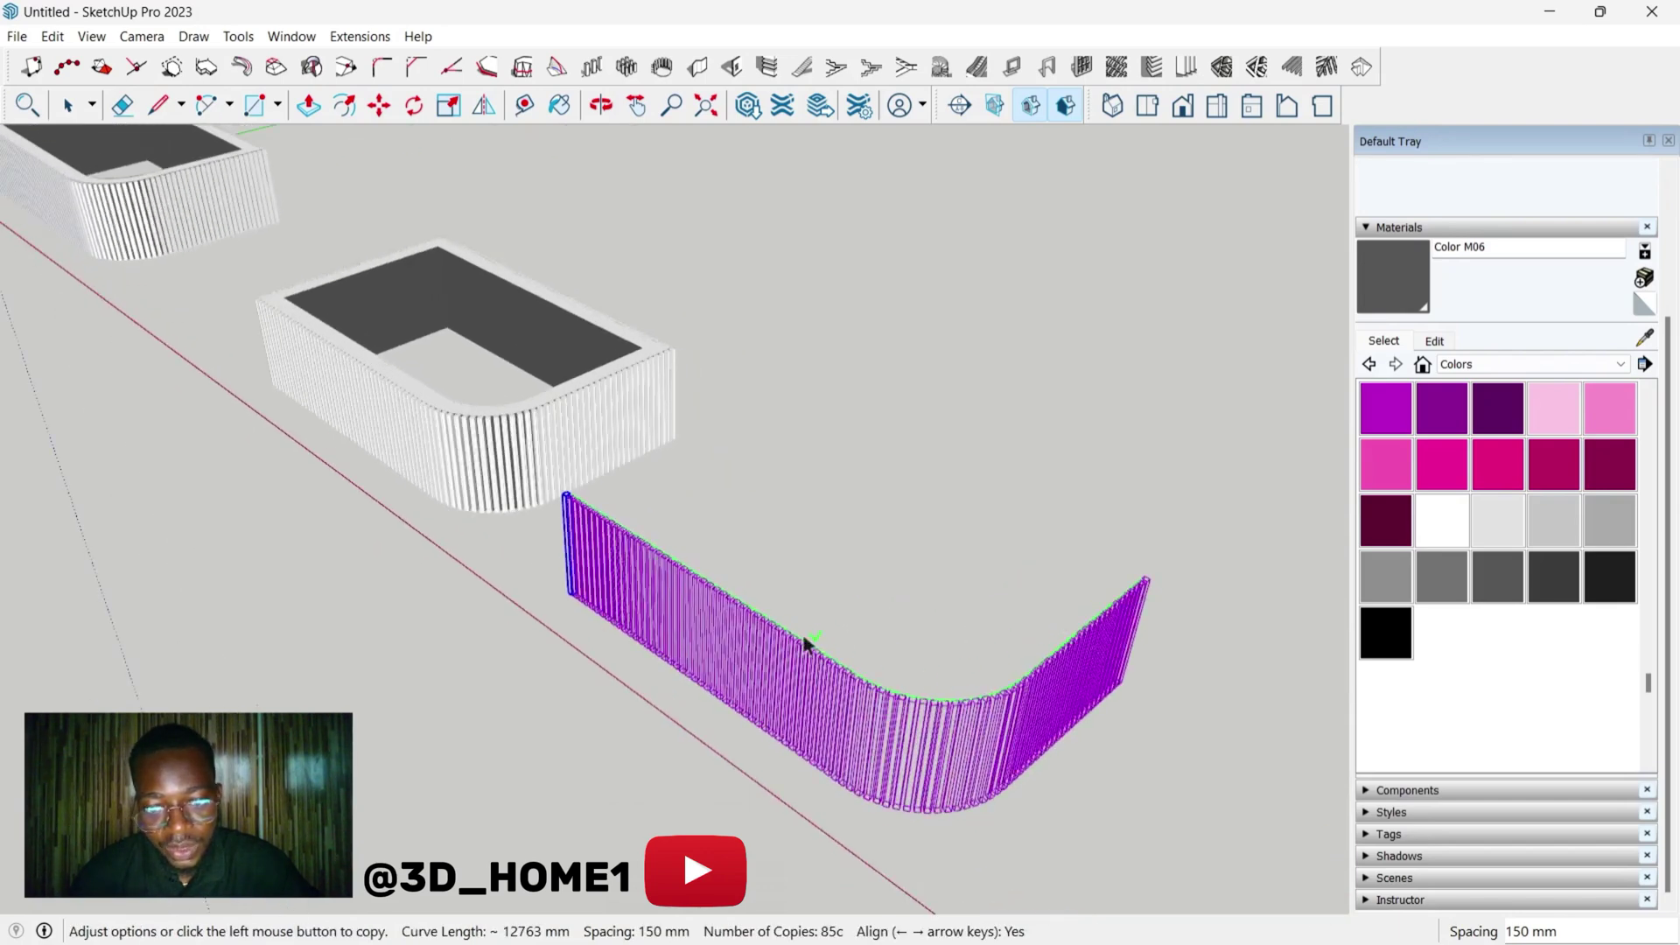
left_click(689, 710)
scroll(788, 722, "up", 3)
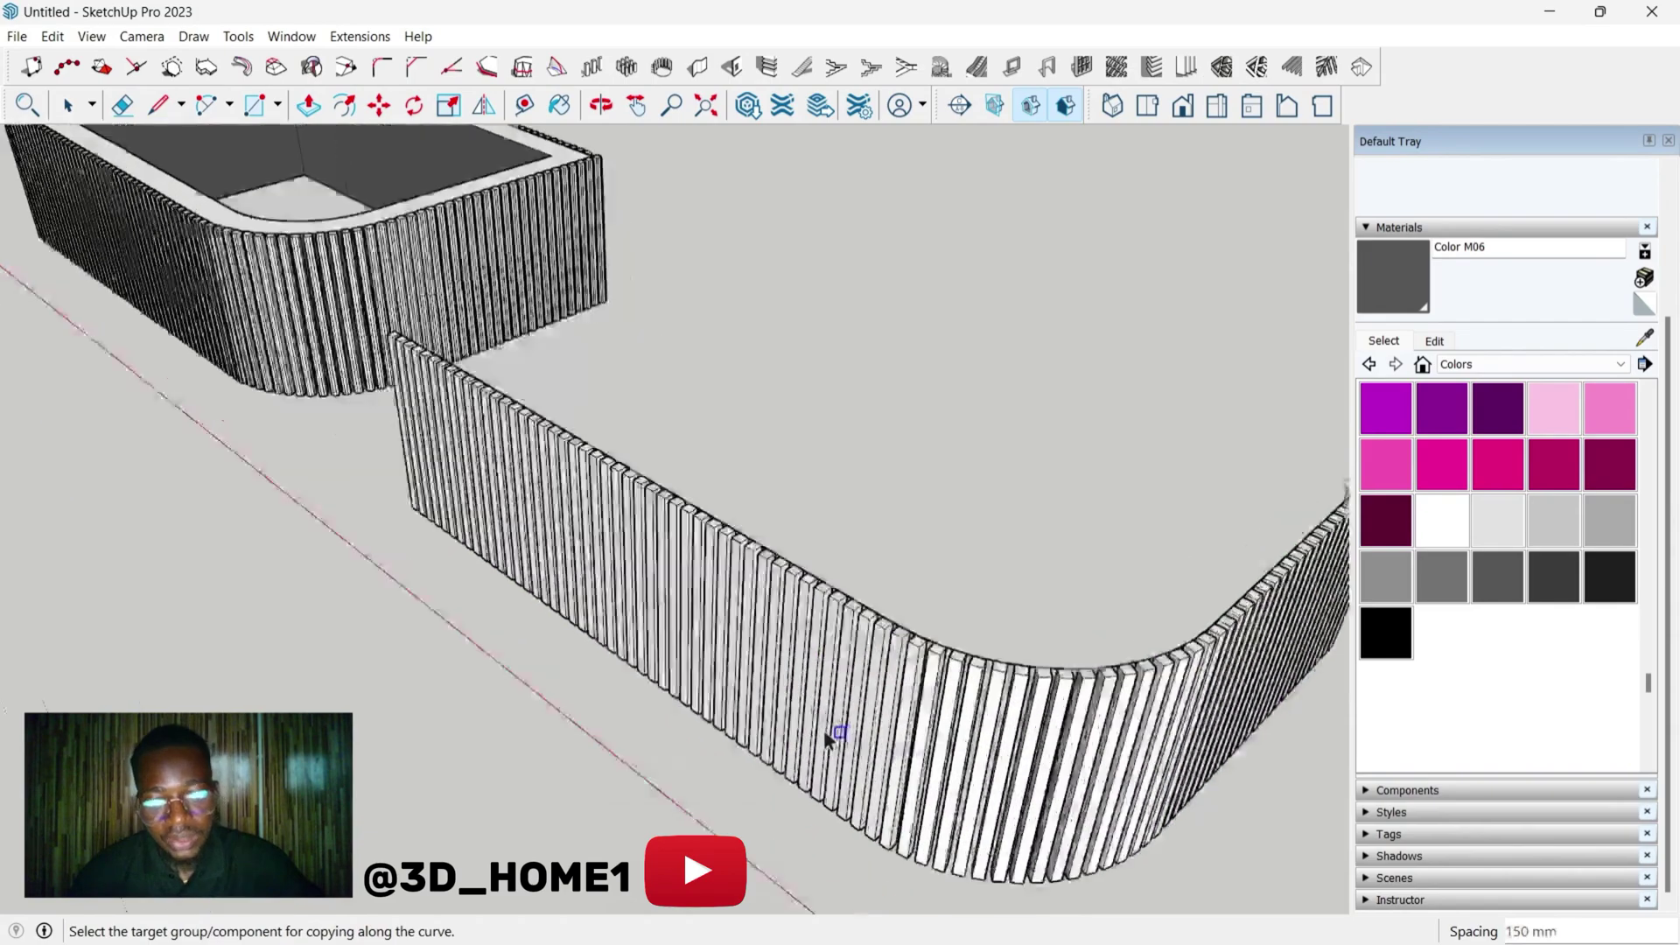
mouse_move(692, 584)
middle_mouse_down()
mouse_move(923, 686)
mouse_move(618, 590)
mouse_move(1023, 622)
middle_mouse_up()
mouse_move(1065, 297)
middle_mouse_down()
mouse_move(1042, 250)
mouse_move(866, 403)
mouse_move(877, 261)
middle_mouse_up()
mouse_move(877, 204)
middle_mouse_down()
mouse_move(868, 172)
mouse_move(1080, 412)
mouse_move(976, 442)
middle_mouse_up()
mouse_move(974, 442)
left_mouse_down()
mouse_move(701, 469)
mouse_move(1054, 687)
mouse_move(960, 750)
mouse_move(692, 802)
mouse_move(551, 738)
mouse_move(512, 749)
mouse_move(750, 739)
mouse_move(901, 780)
mouse_move(888, 638)
mouse_move(859, 756)
mouse_move(1181, 686)
left_mouse_up()
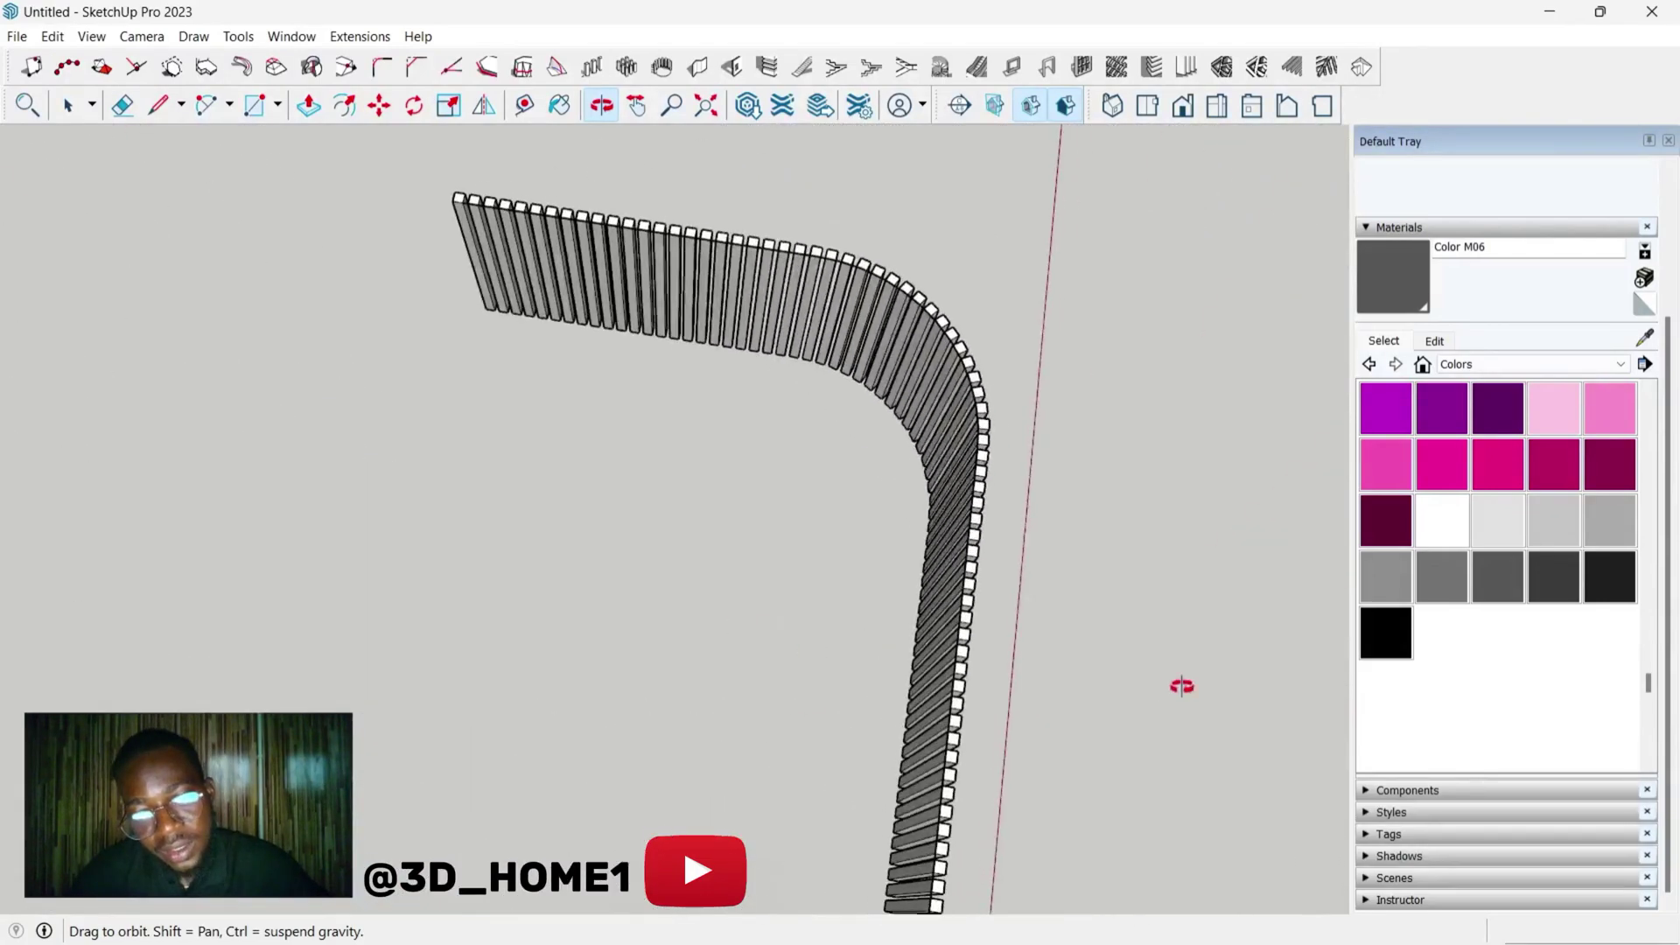
mouse_move(734, 365)
left_mouse_down()
mouse_move(455, 307)
mouse_move(730, 330)
mouse_move(1032, 413)
mouse_move(564, 445)
left_mouse_up()
mouse_move(563, 444)
middle_mouse_down()
mouse_move(520, 390)
mouse_move(713, 454)
mouse_move(507, 420)
mouse_move(834, 460)
middle_mouse_up()
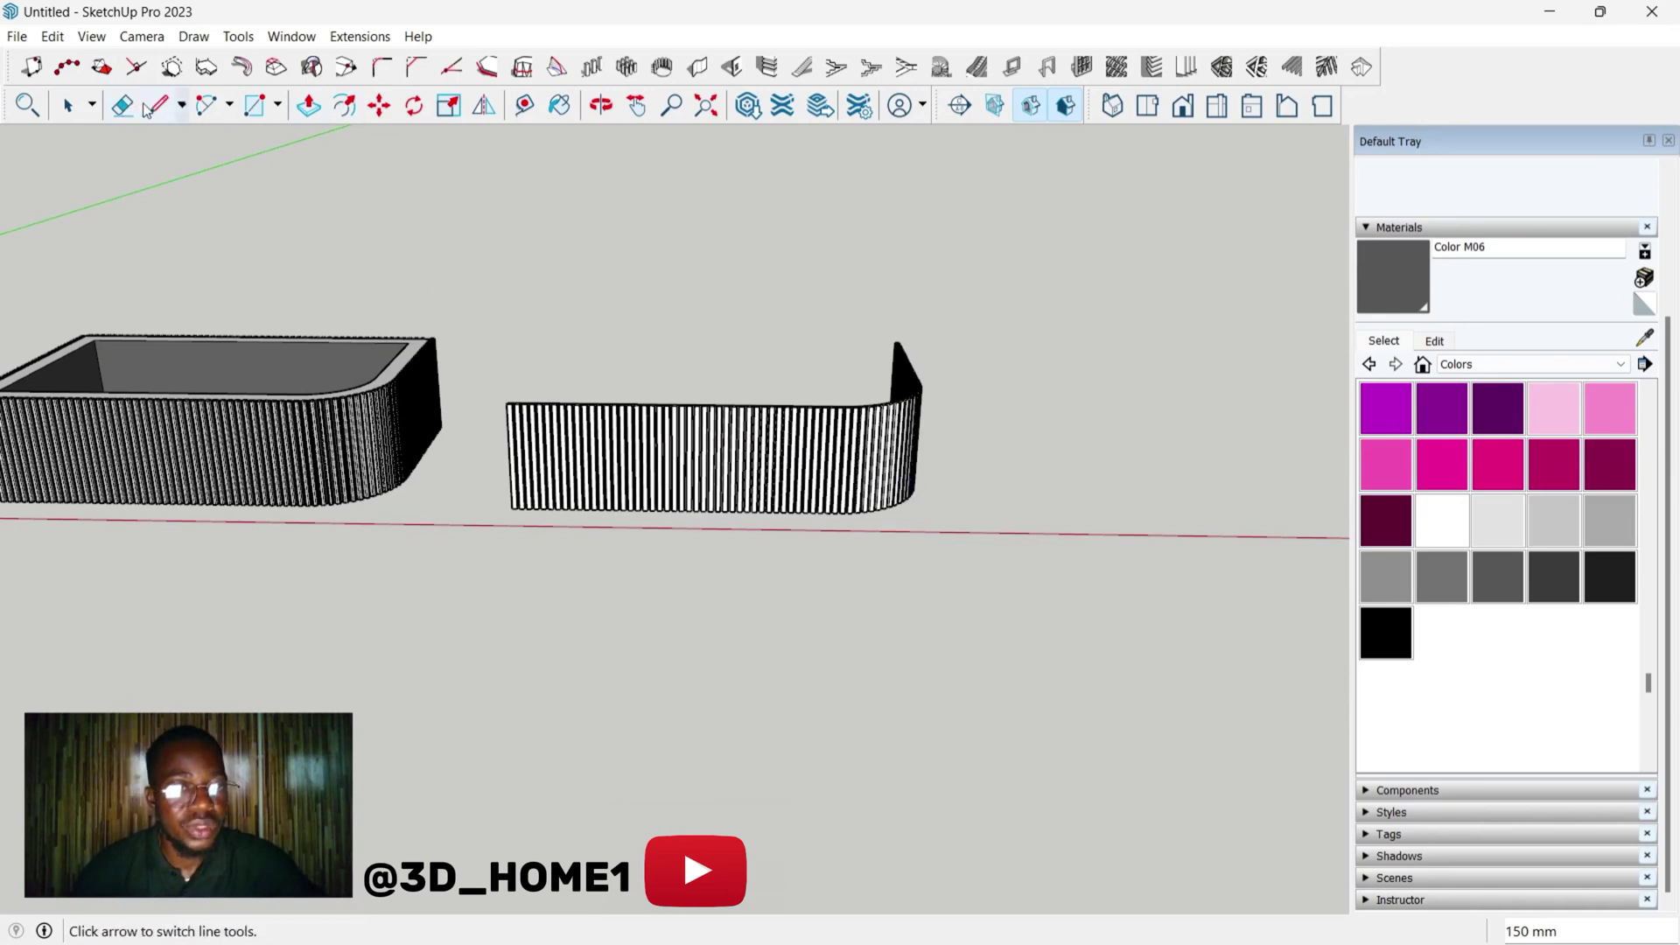
- Box-select the curved slat panel, paint it Wood Cherry Original, then deselect
left_click(67, 106)
mouse_move(974, 367)
left_mouse_down()
mouse_move(717, 437)
mouse_move(525, 454)
left_mouse_up()
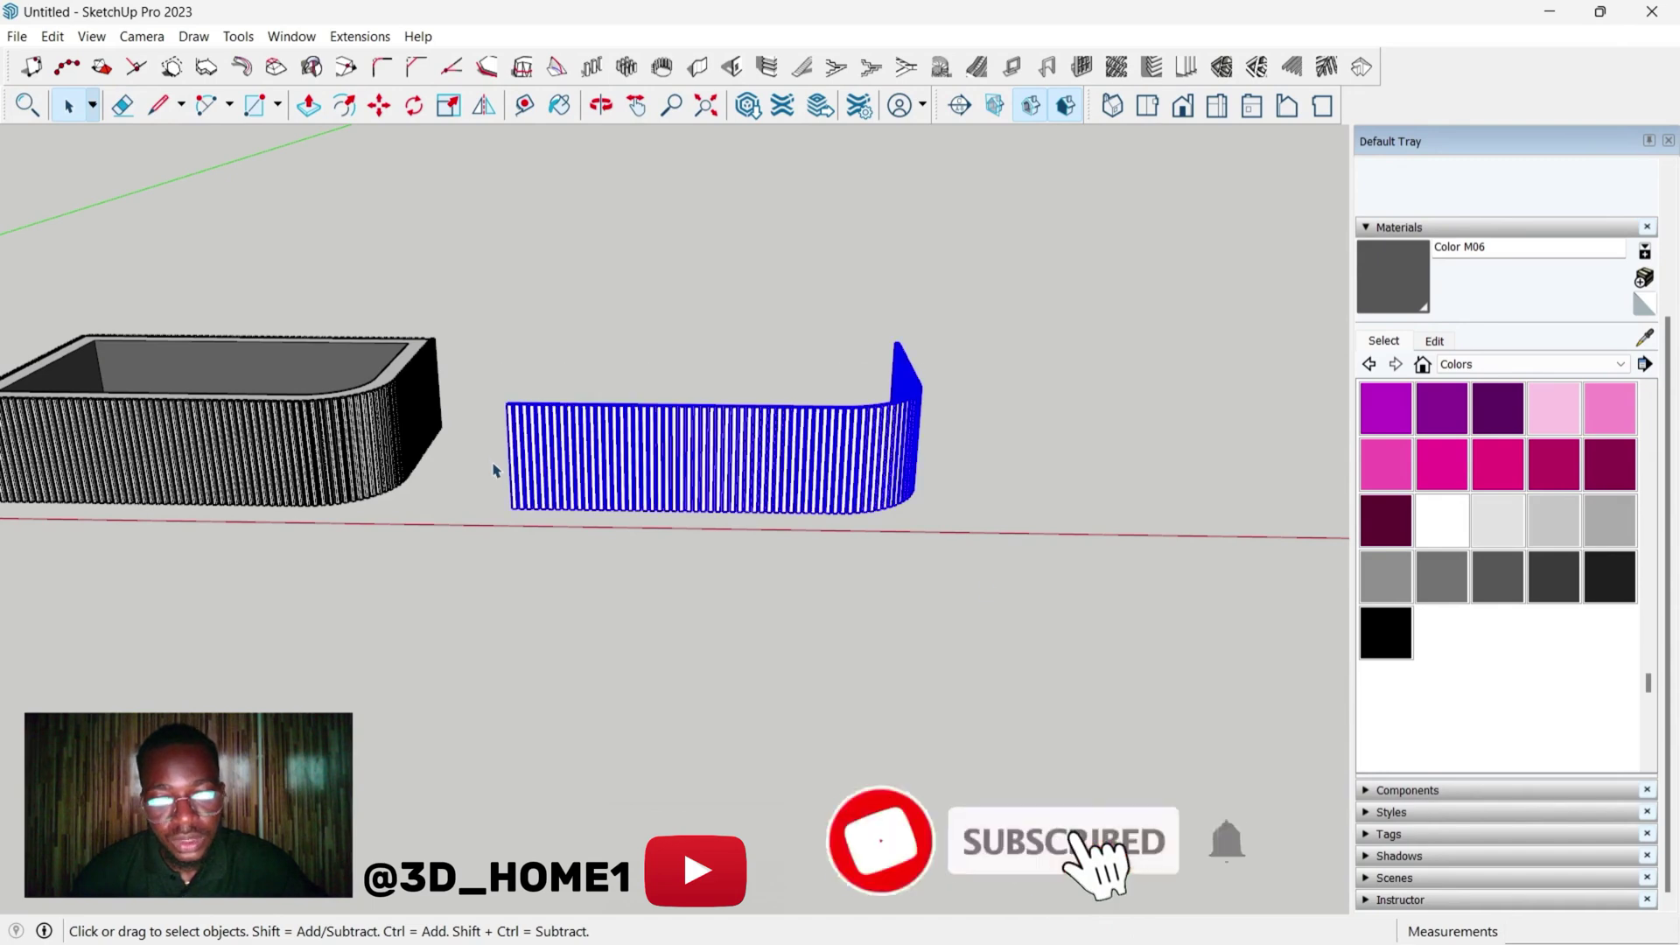
left_click(1457, 374)
scroll(1489, 498, "down", 3)
left_click(1488, 530)
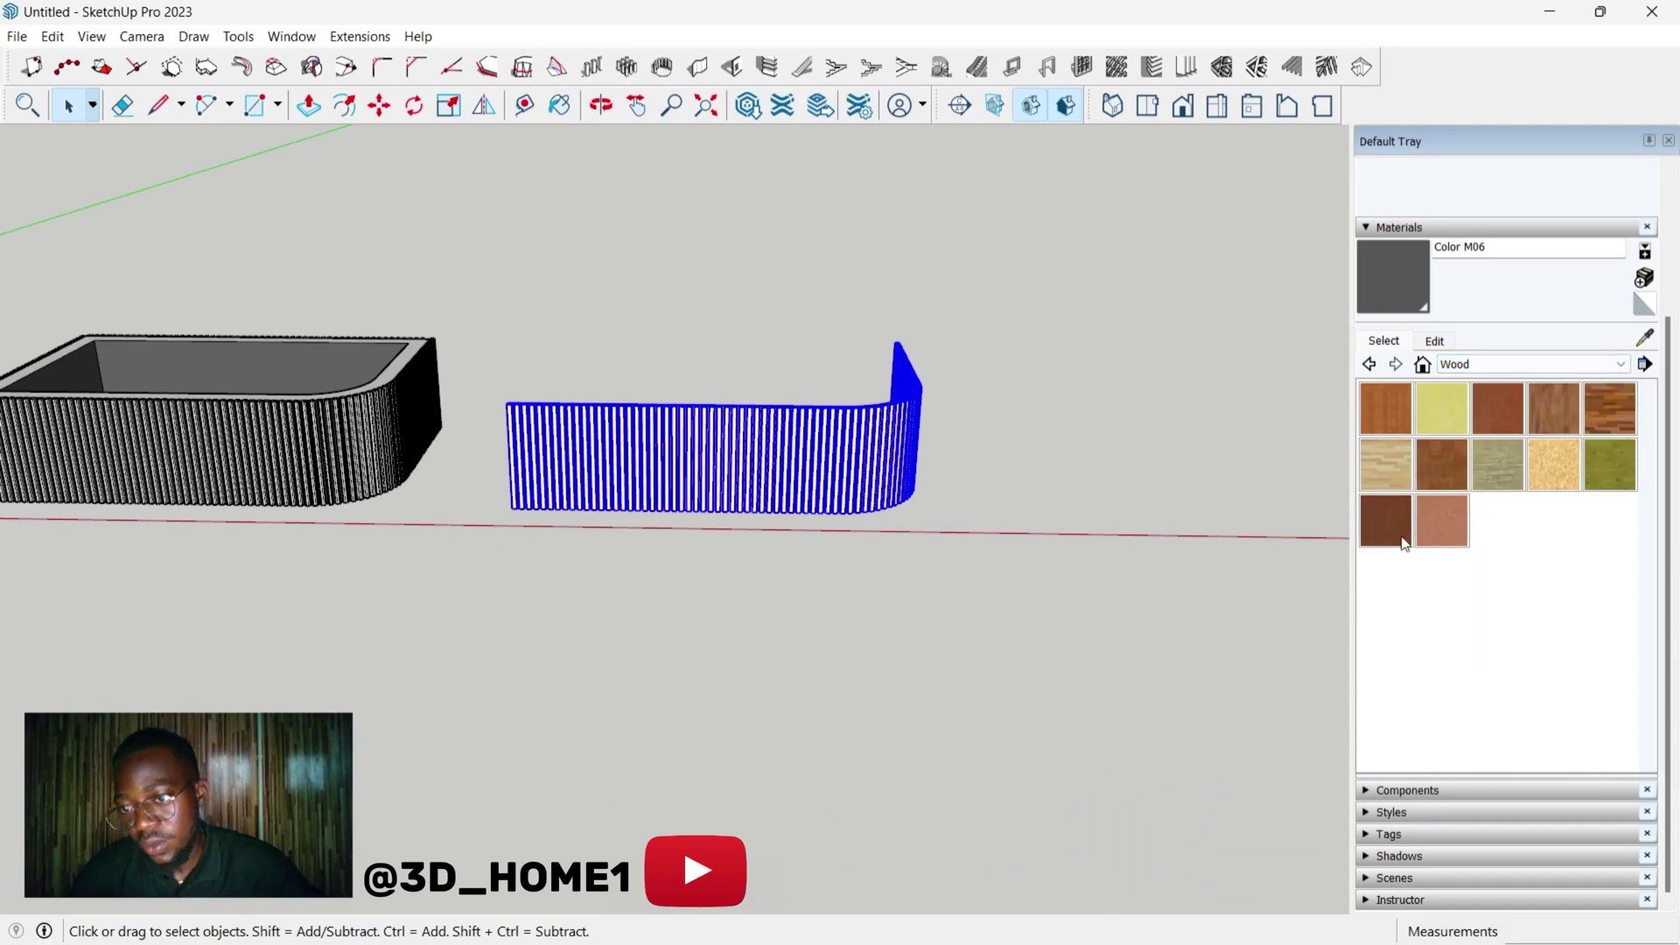
left_click(1490, 413)
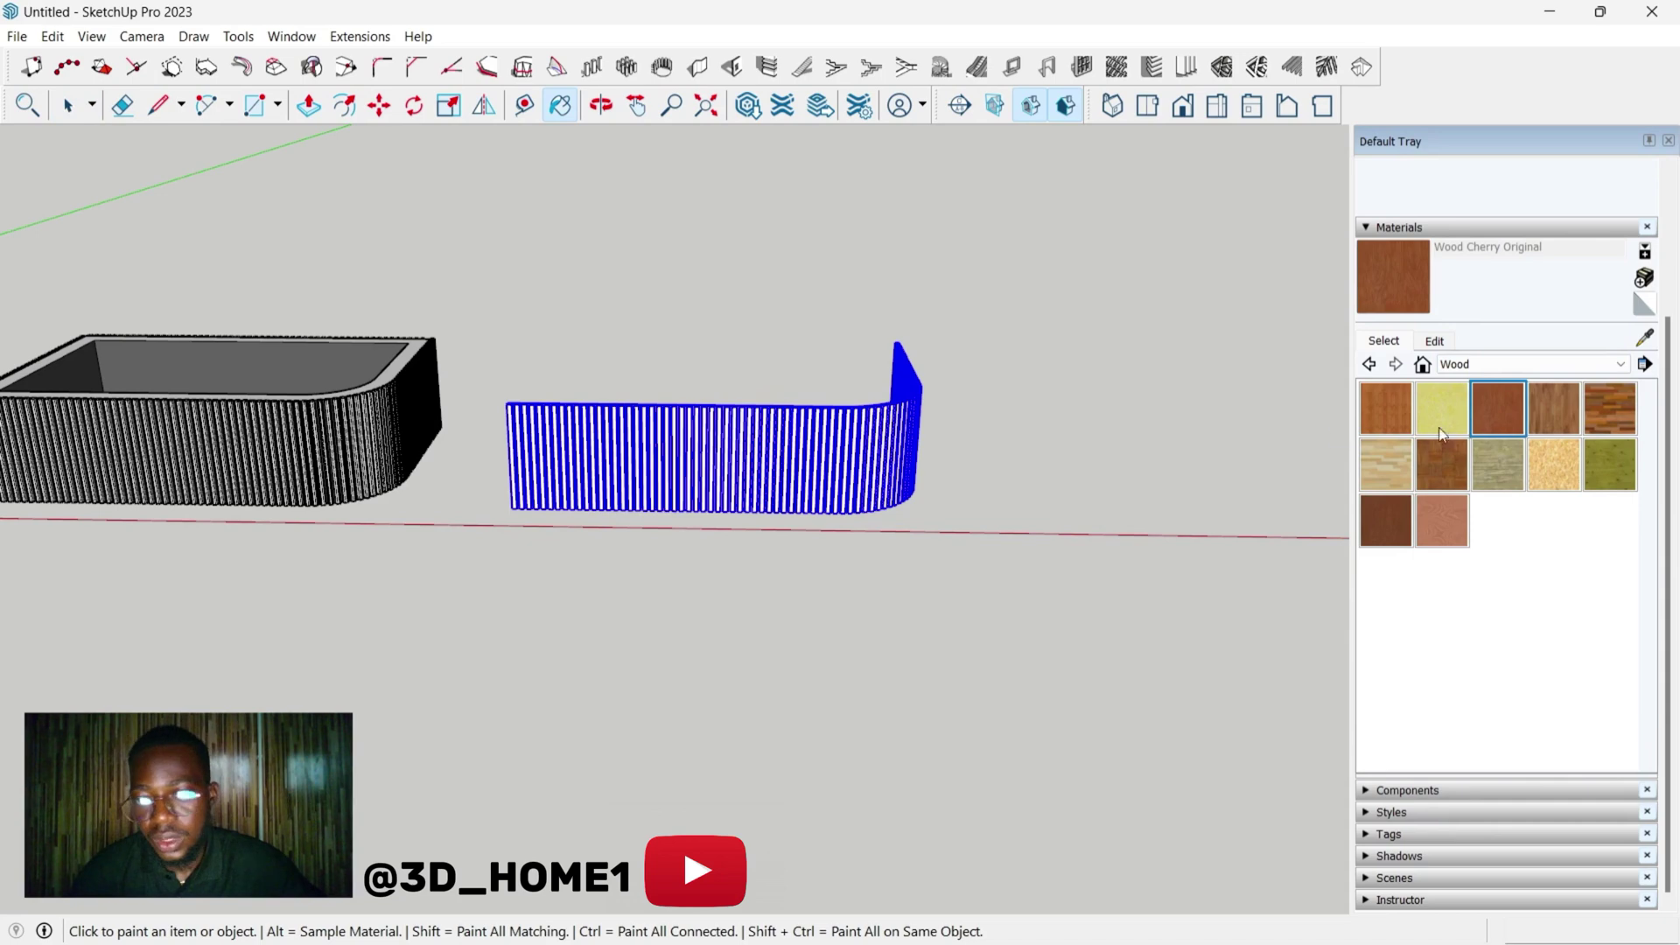
left_click(878, 449)
scroll(900, 433, "up", 2)
scroll(918, 440, "up", 1)
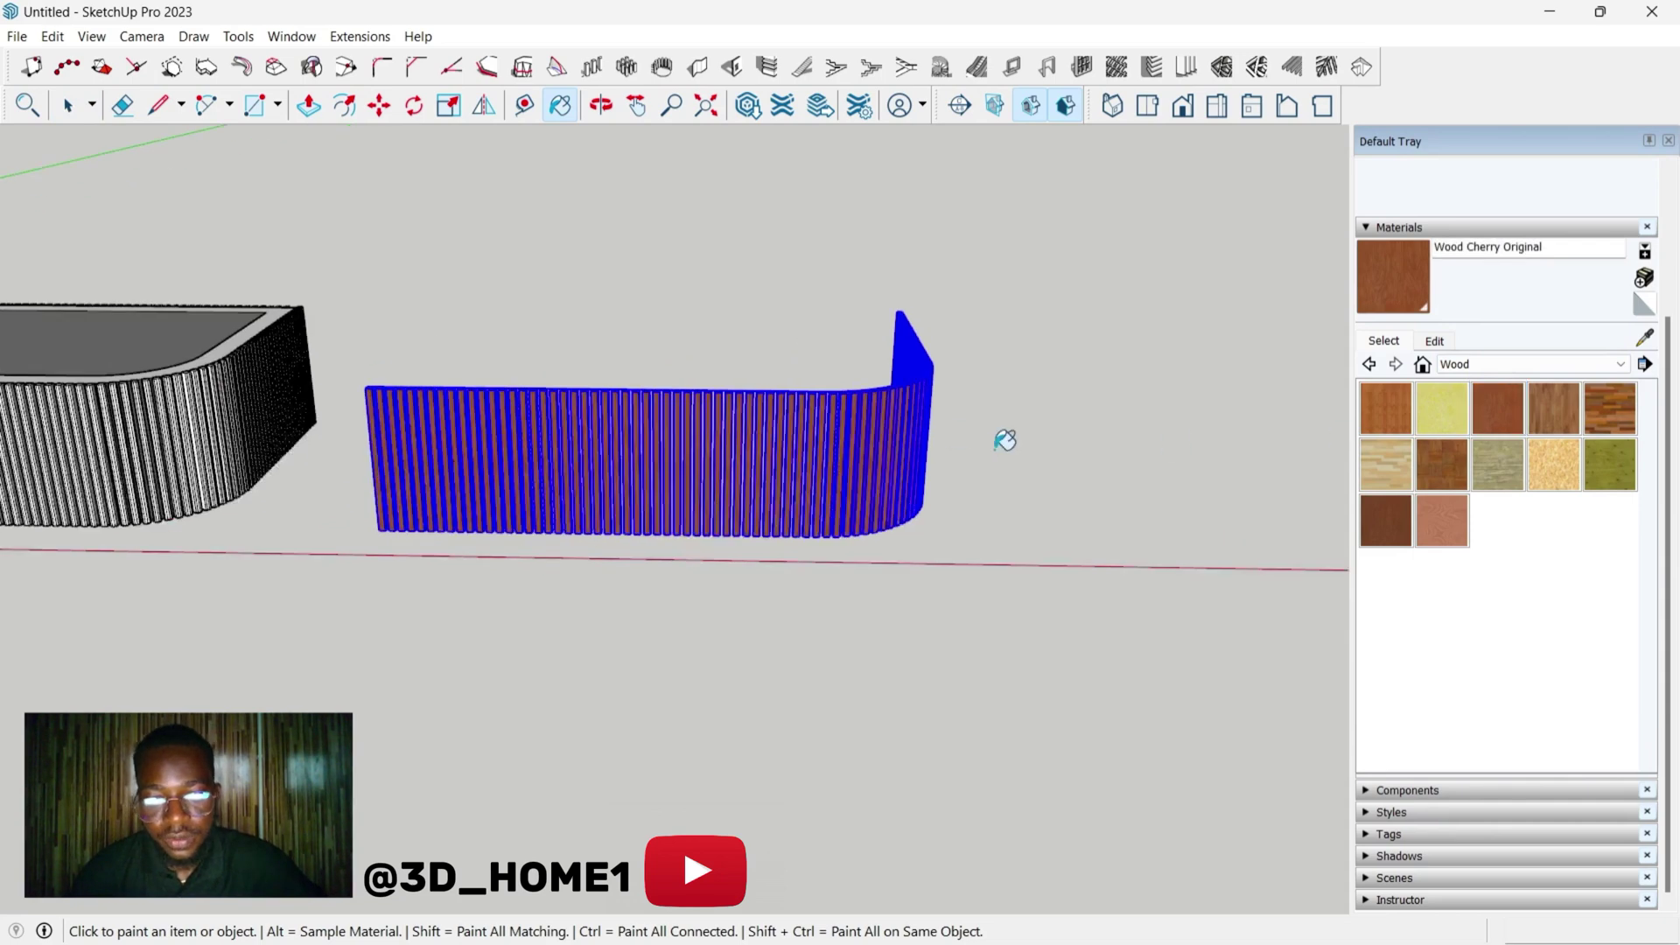
scroll(1006, 439, "up", 3)
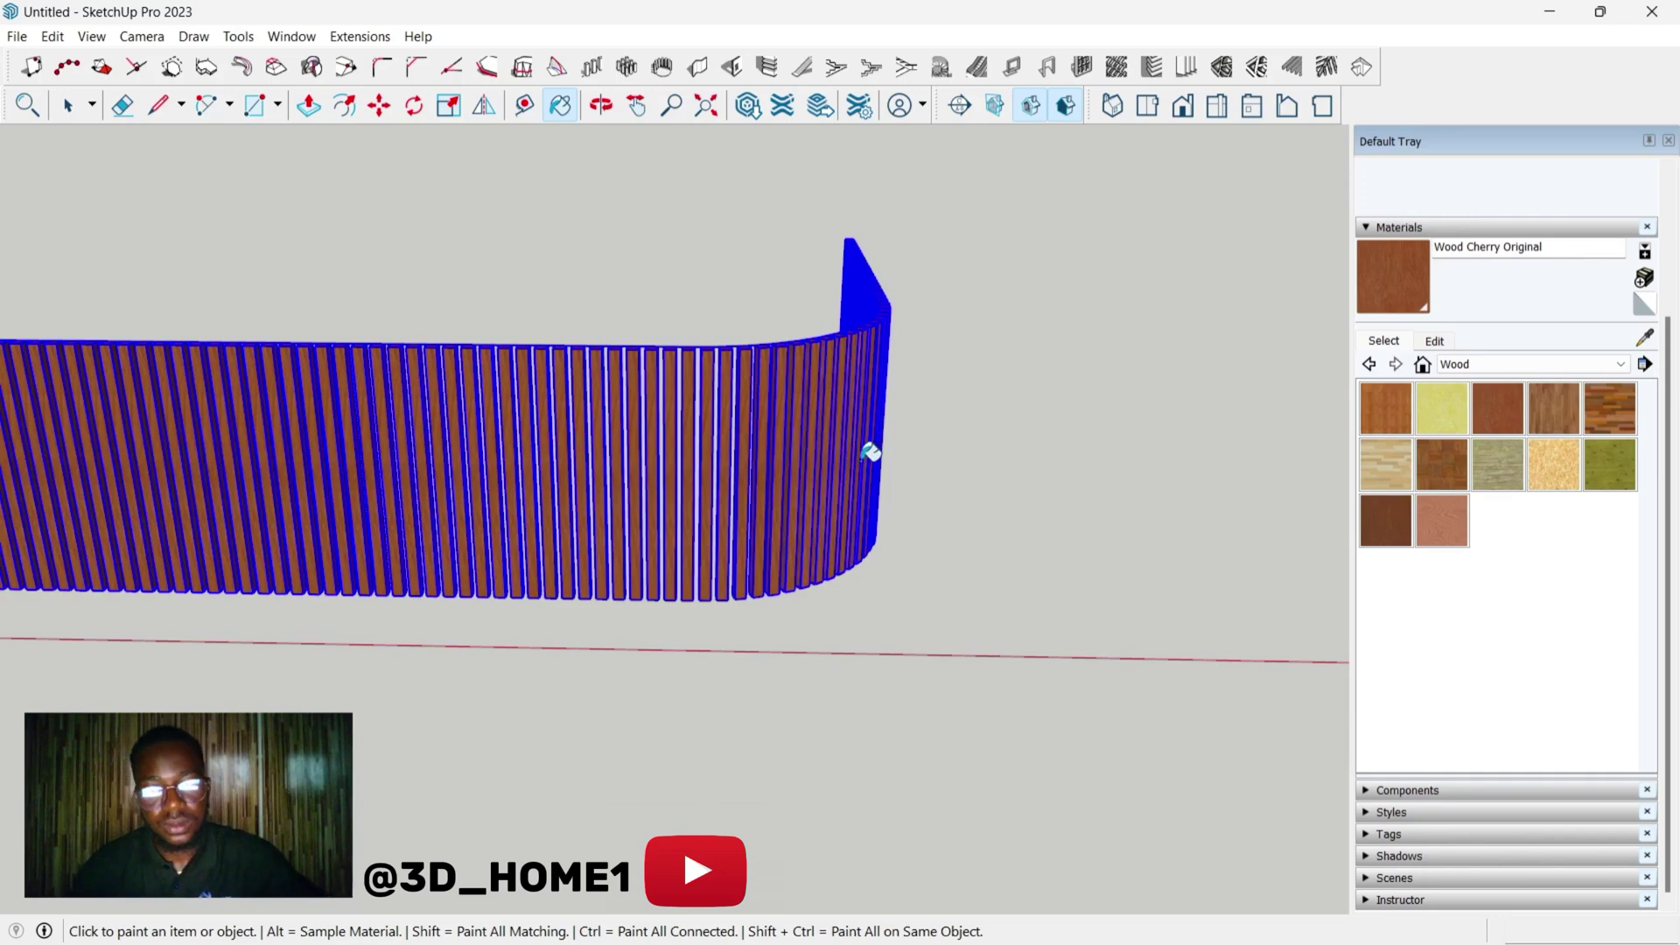
key("space")
left_click(953, 491)
scroll(720, 518, "down", 2)
scroll(515, 476, "up", 3)
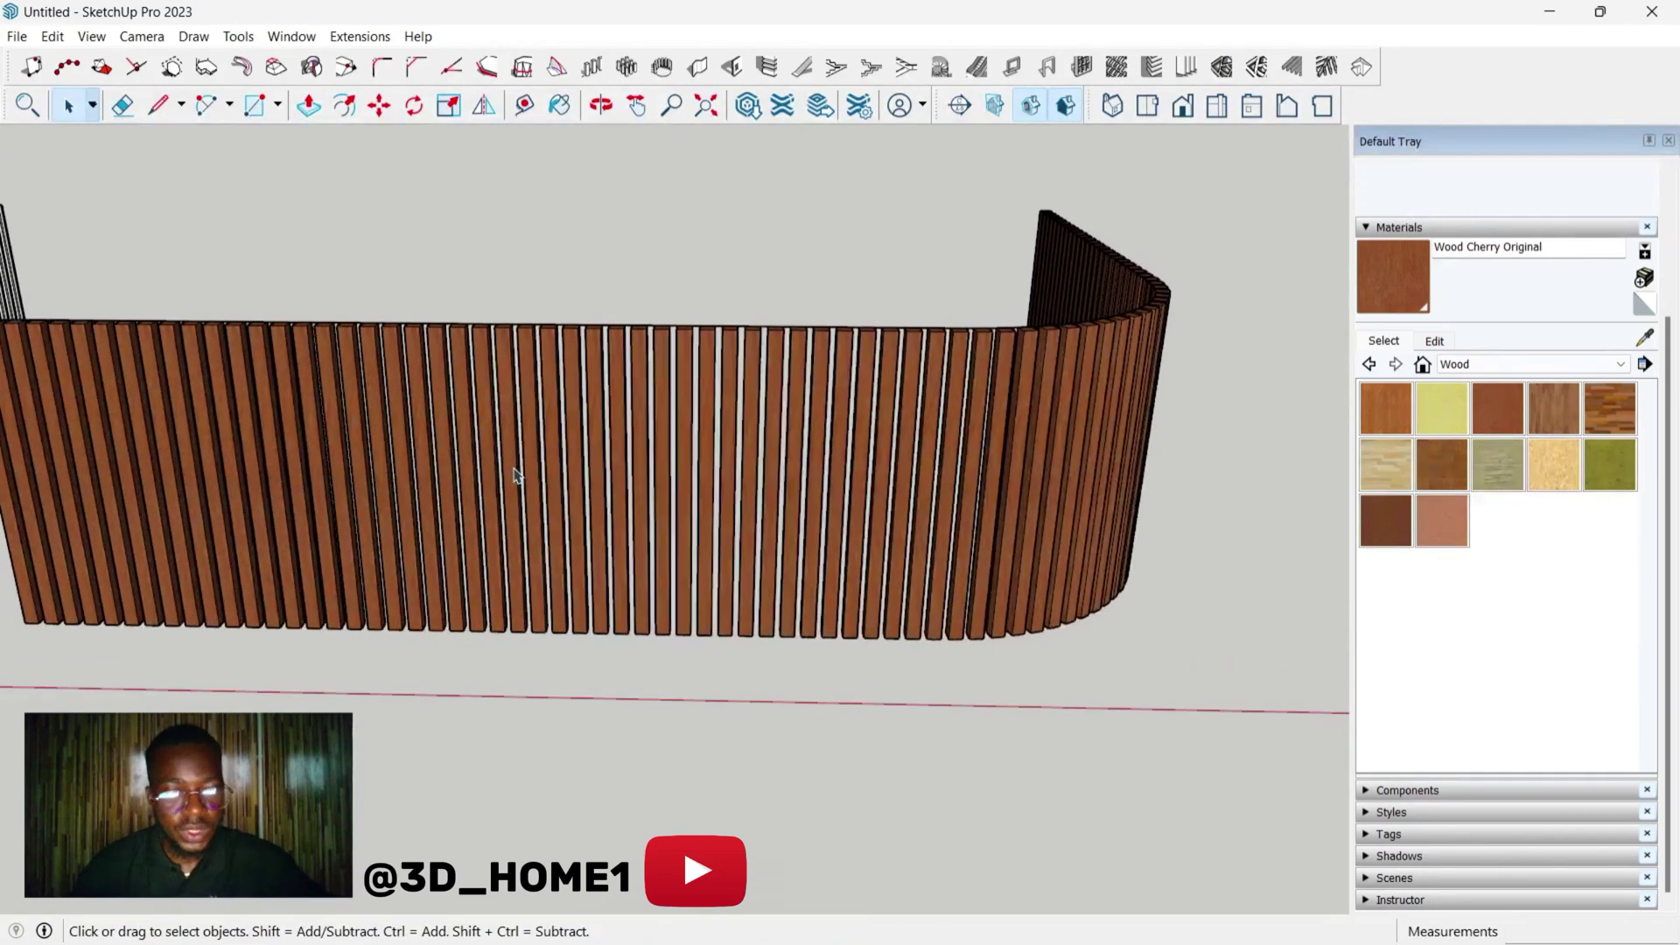
mouse_move(676, 539)
middle_mouse_down()
mouse_move(559, 515)
mouse_move(486, 590)
mouse_move(983, 581)
mouse_move(767, 512)
mouse_move(693, 627)
mouse_move(937, 487)
mouse_move(723, 555)
mouse_move(658, 554)
middle_mouse_up()
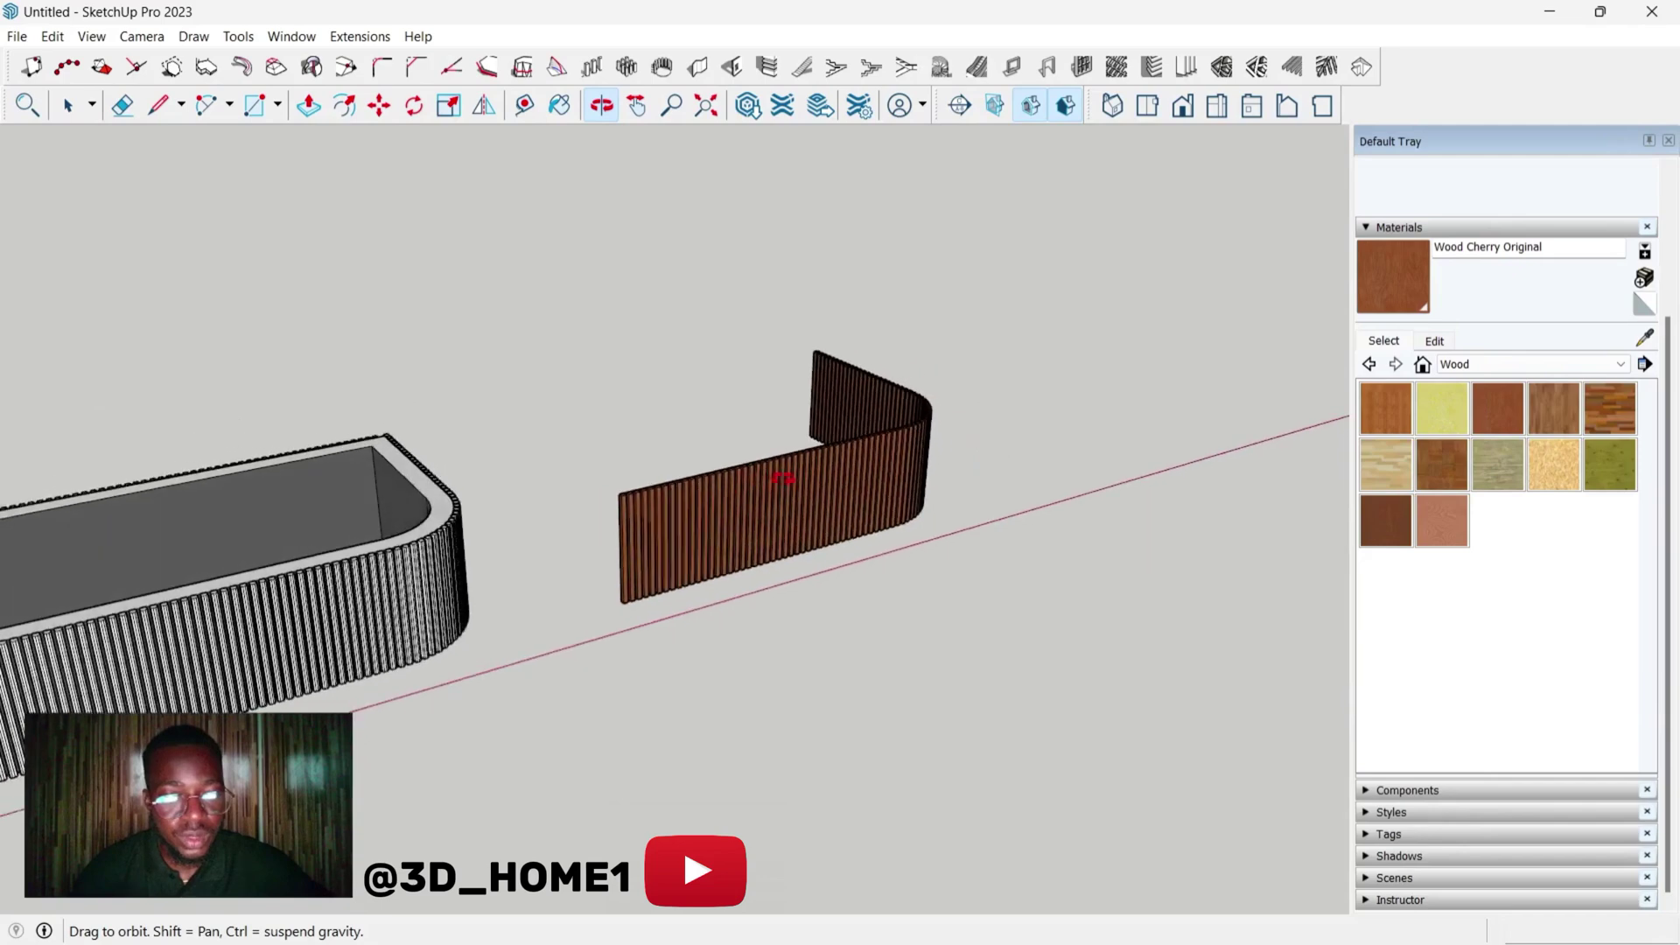
scroll(640, 548, "up", 2)
scroll(682, 543, "up", 2)
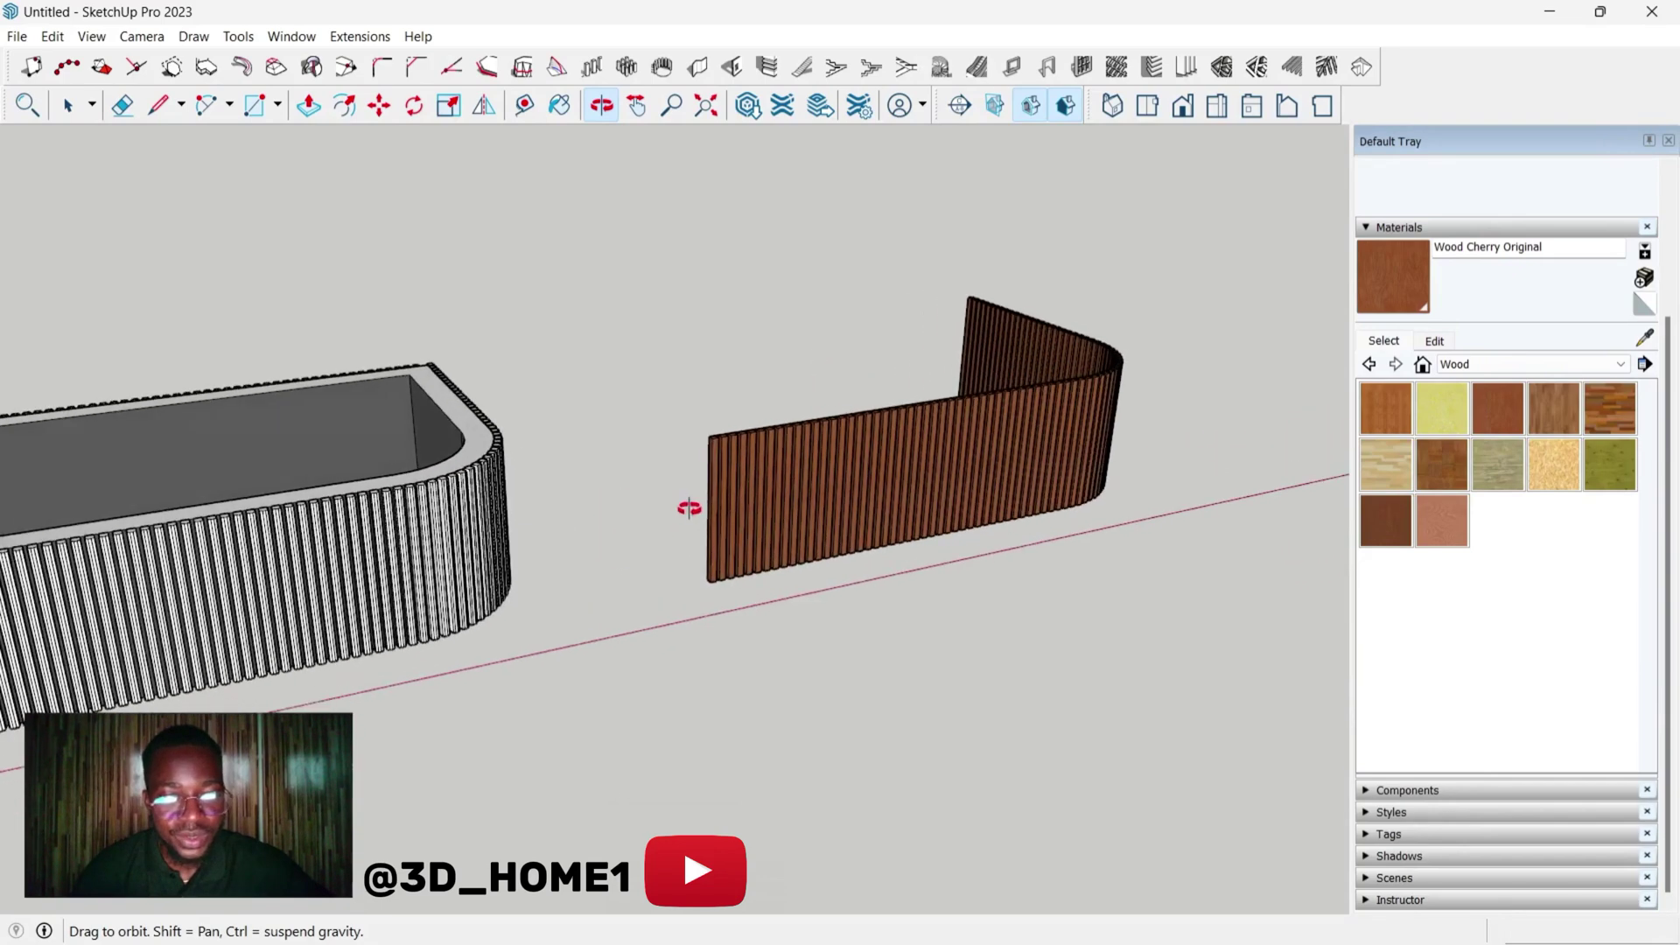